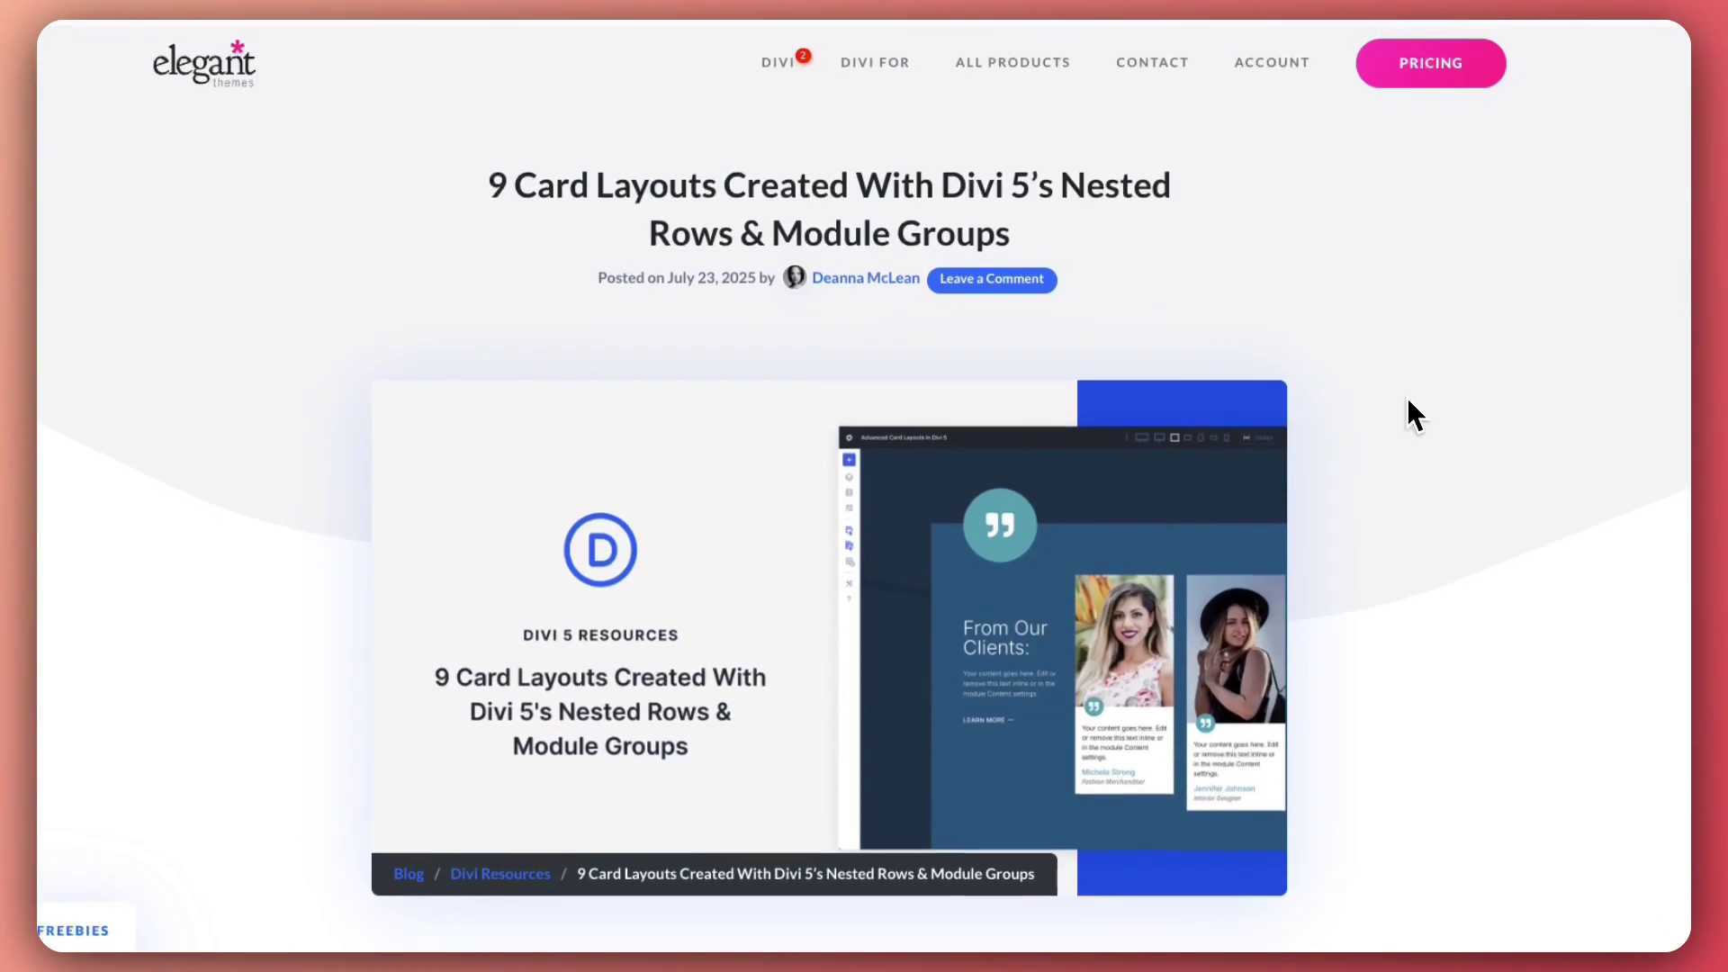
Jump via the Table of Contents to 'Download The Card Layouts For Free' and its Download The Files button
scroll(1409, 402, down, 3)
scroll(1407, 397, down, 4)
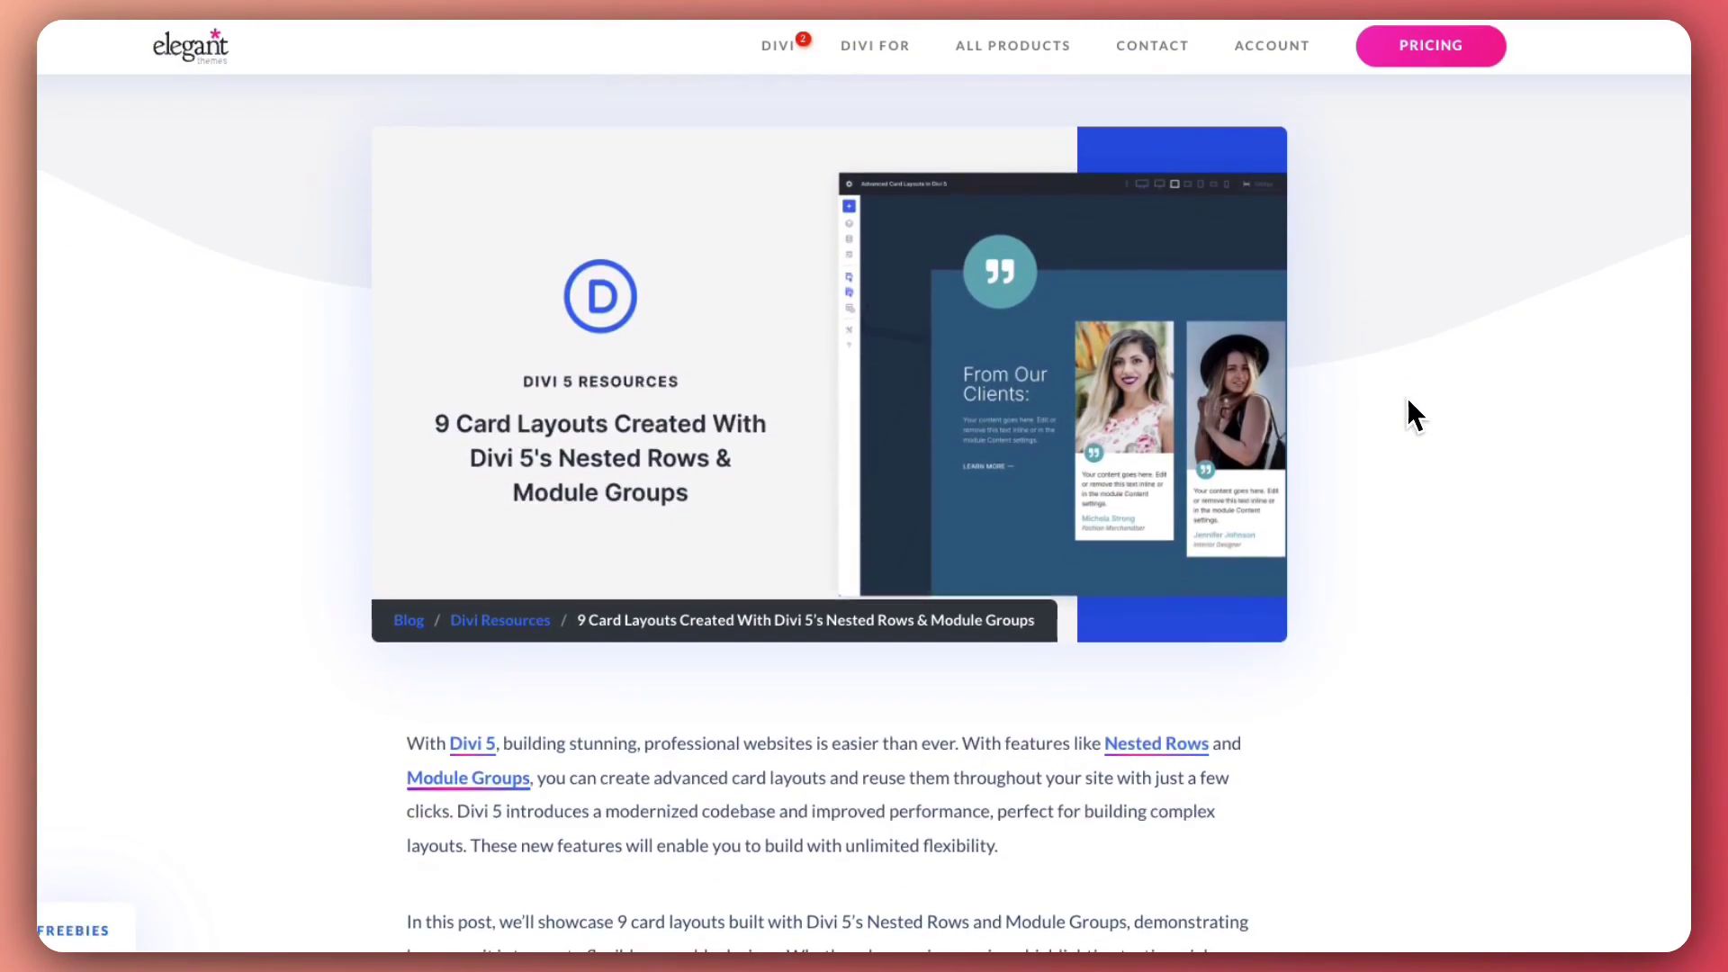
scroll(1407, 397, down, 4)
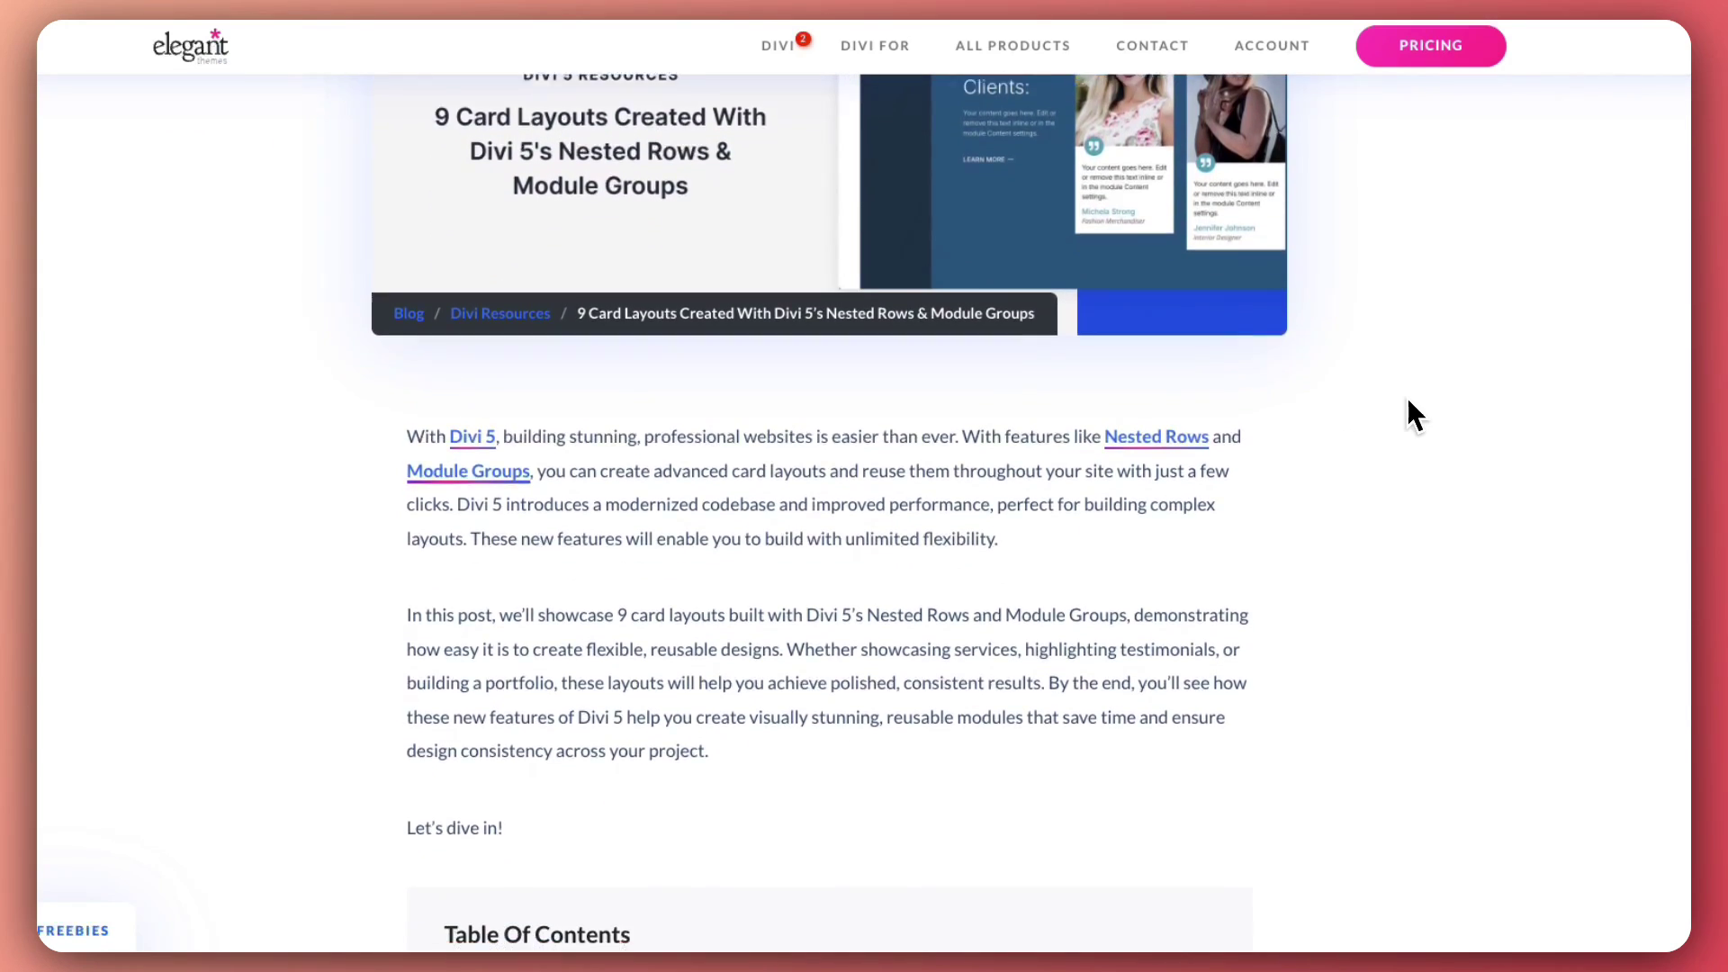
scroll(1407, 397, down, 5)
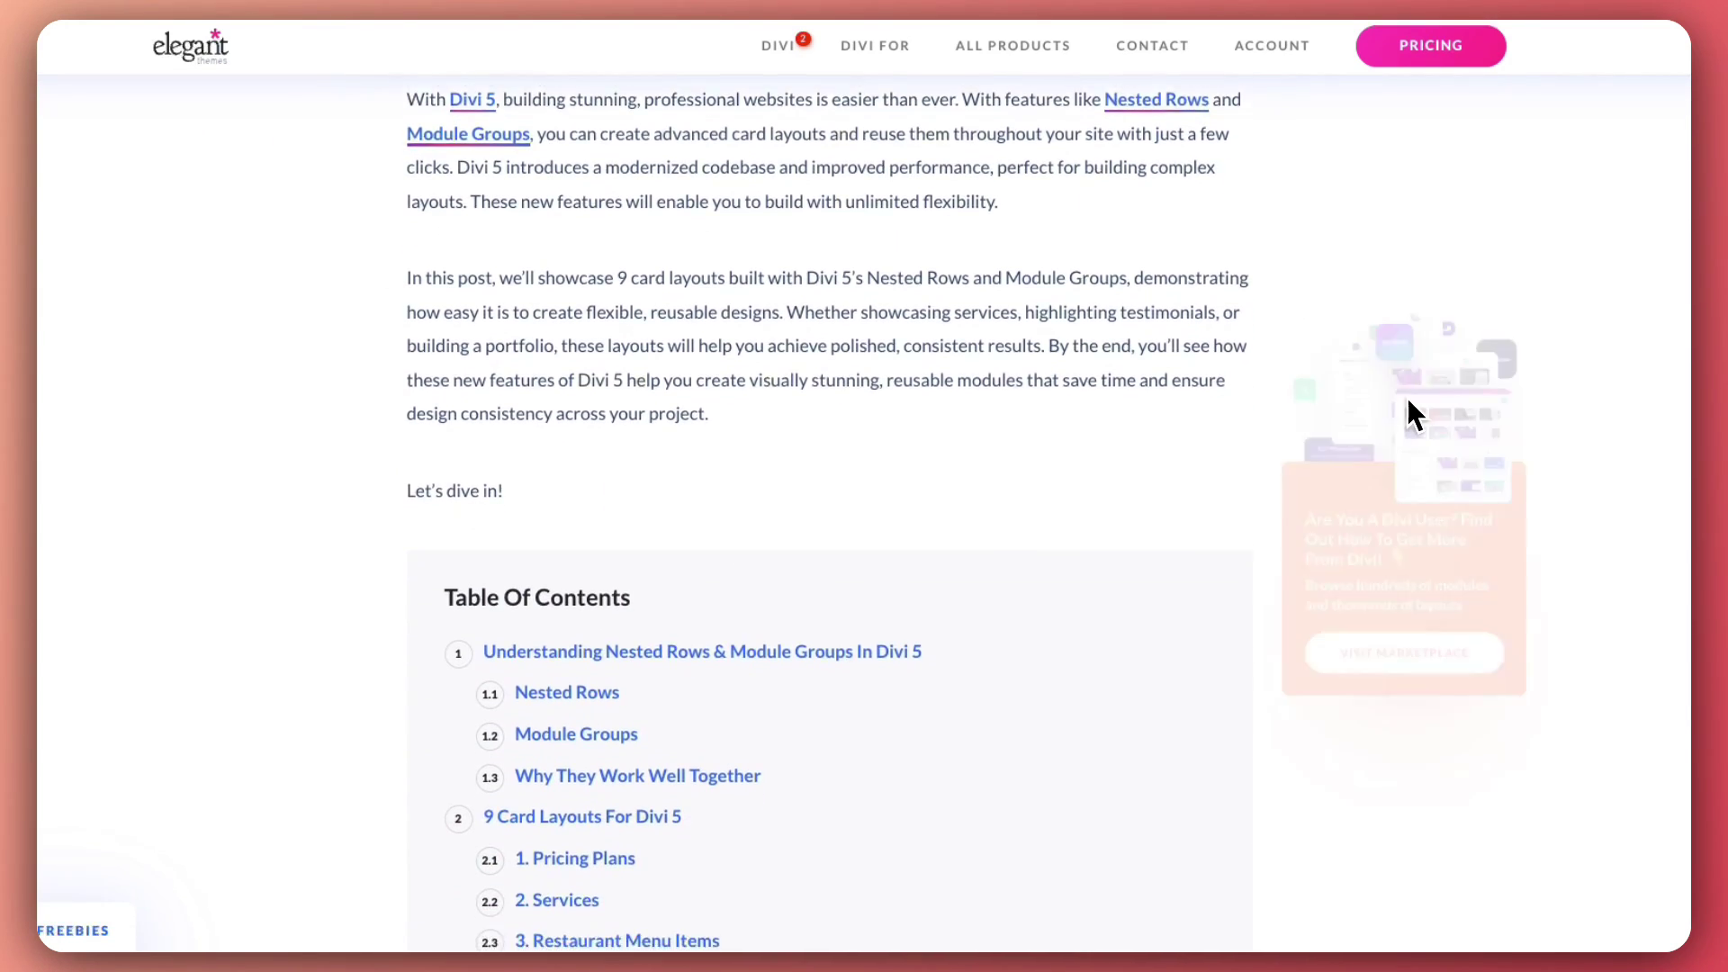
scroll(1407, 398, down, 4)
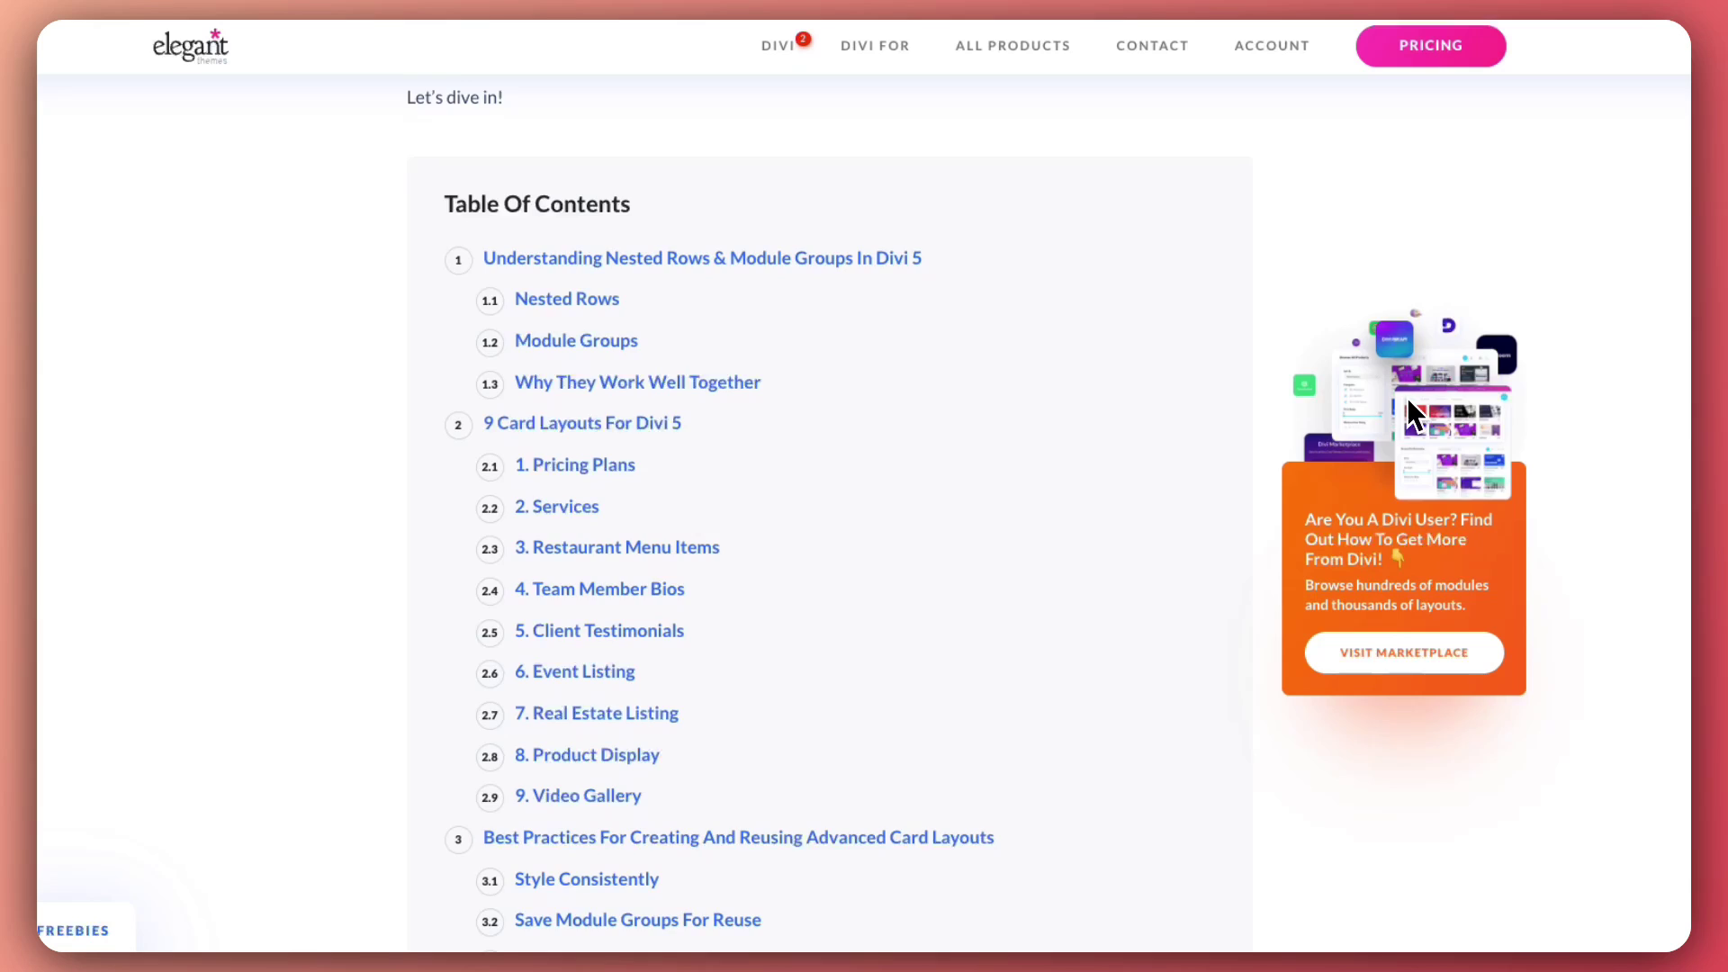
scroll(1407, 398, down, 2)
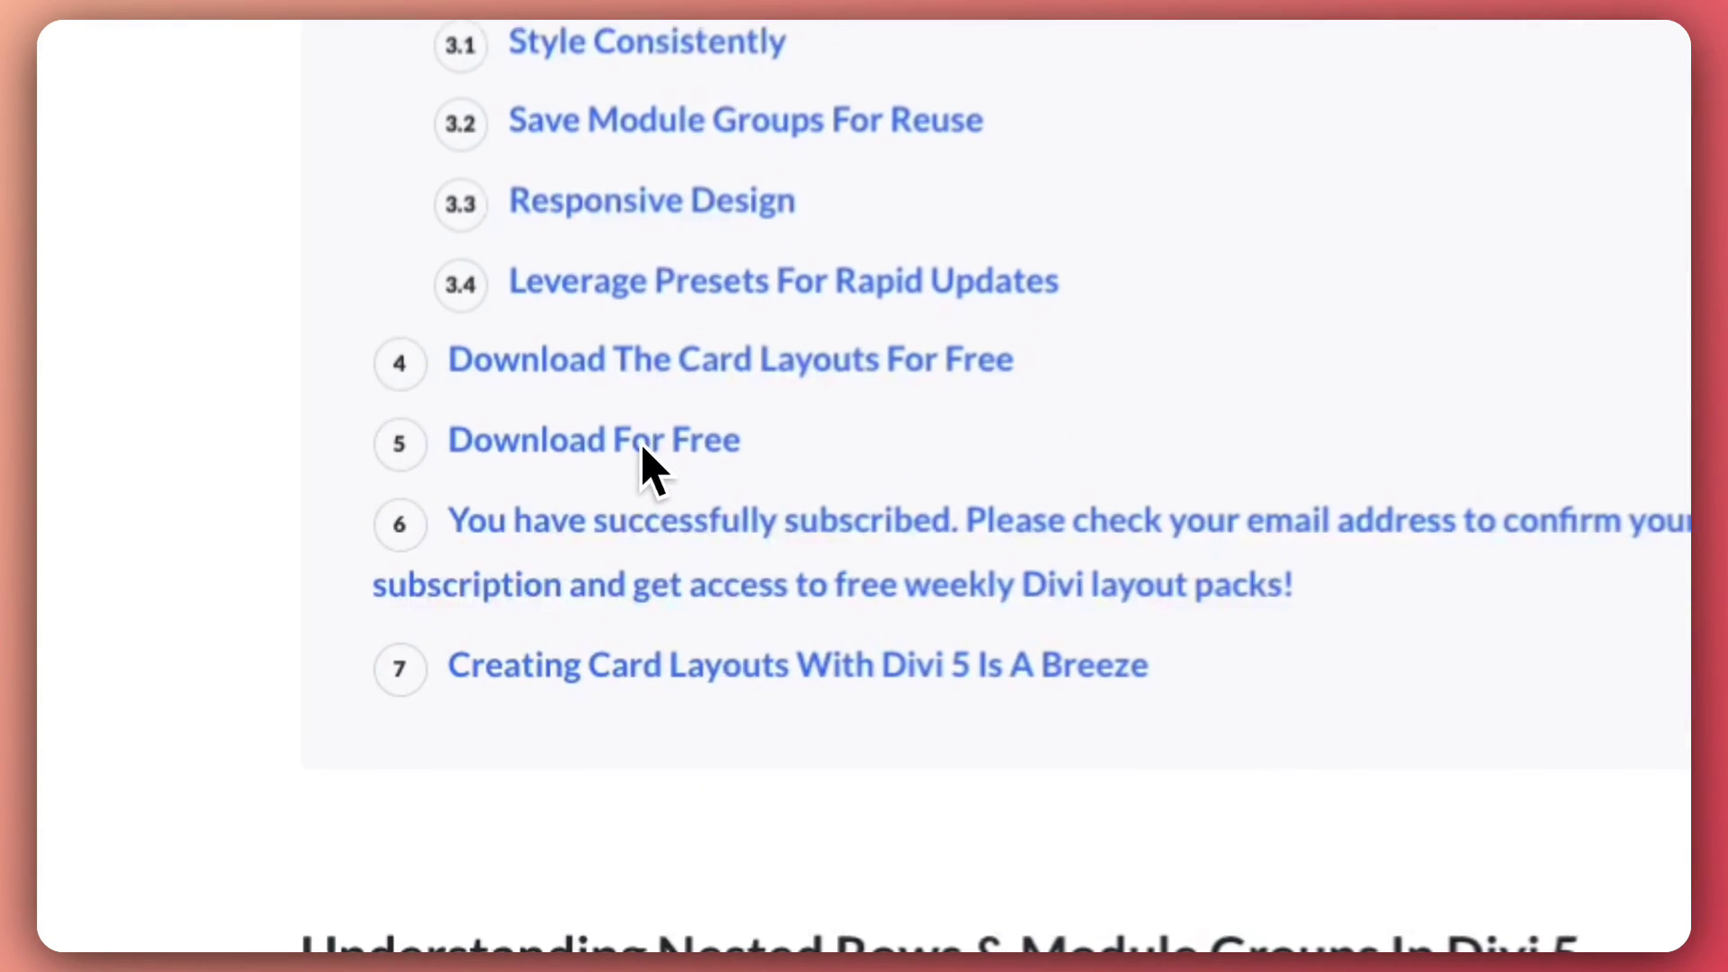
click(795, 360)
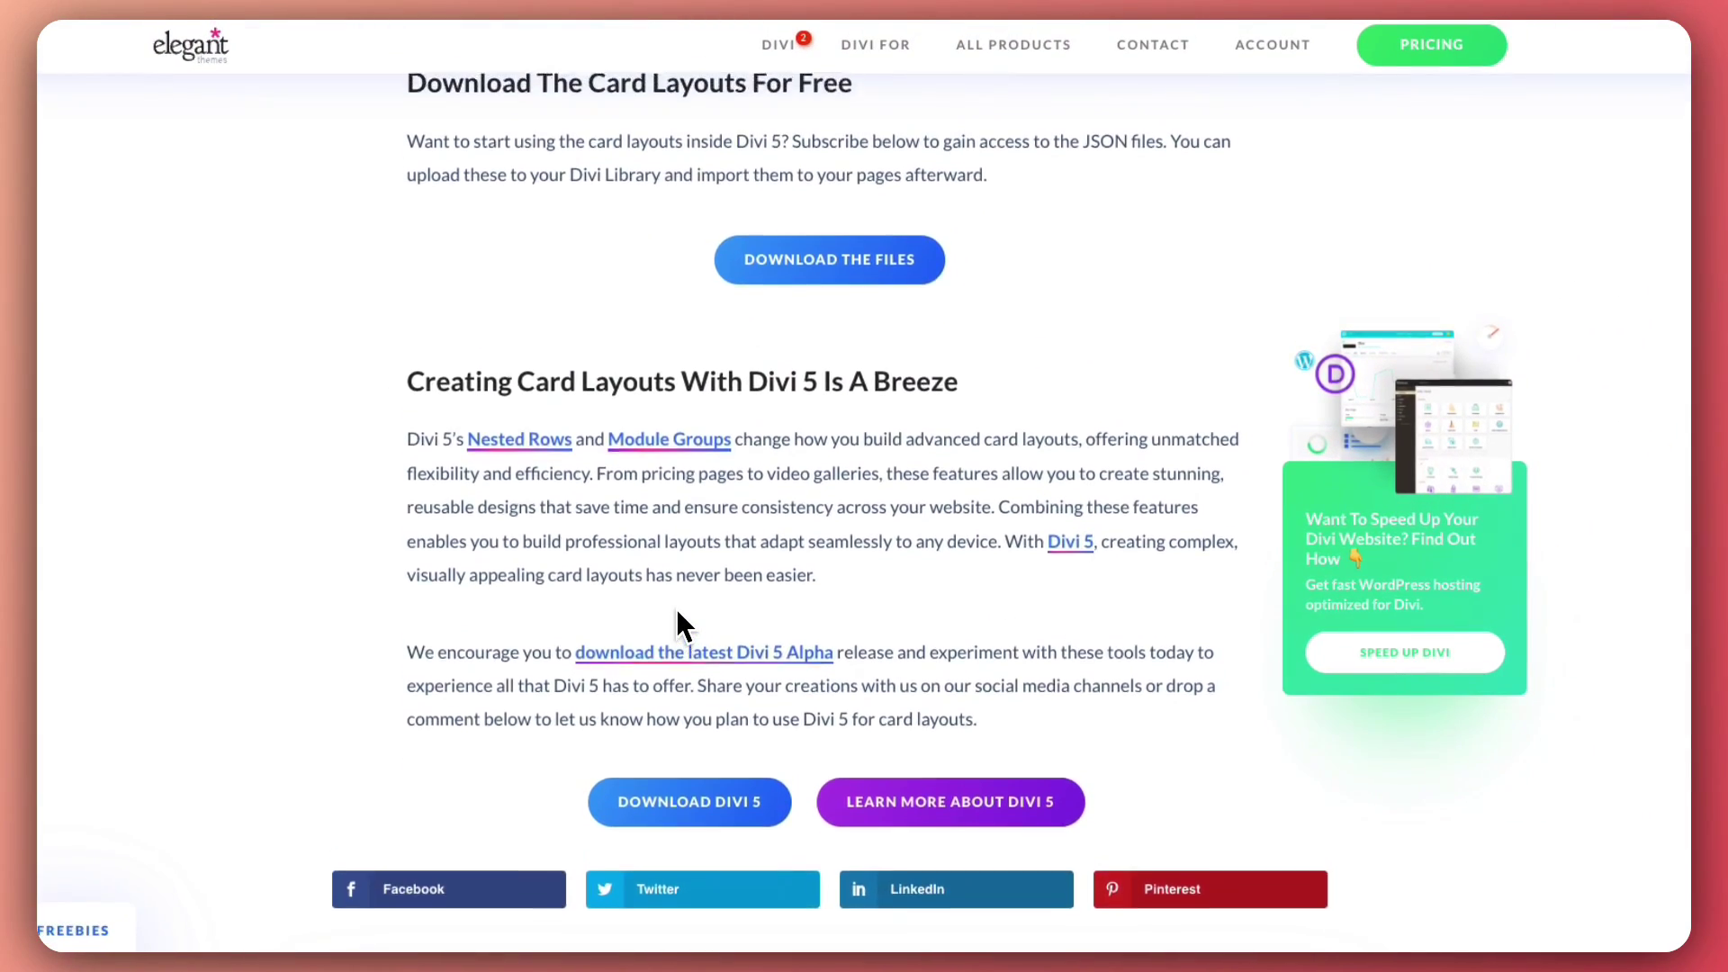
scroll(677, 609, up, 3)
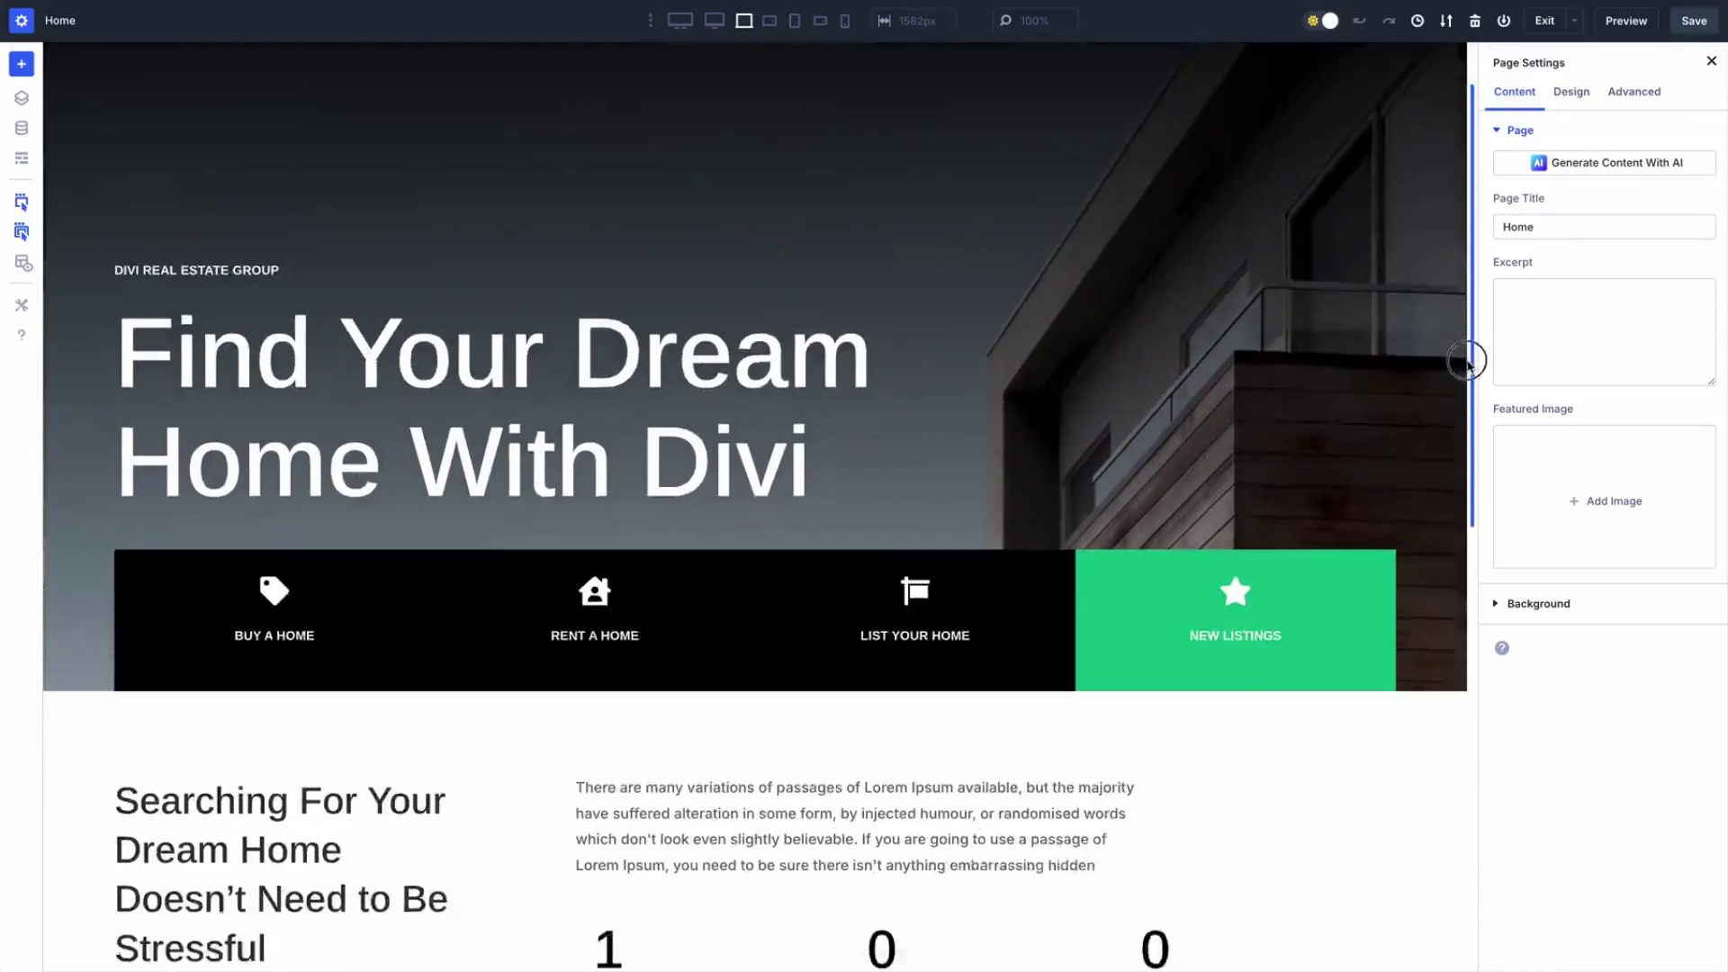
Stack Image, Heading, Text and Button modules in the empty column under Divi Exclusives
drag(1467, 360, 1459, 733)
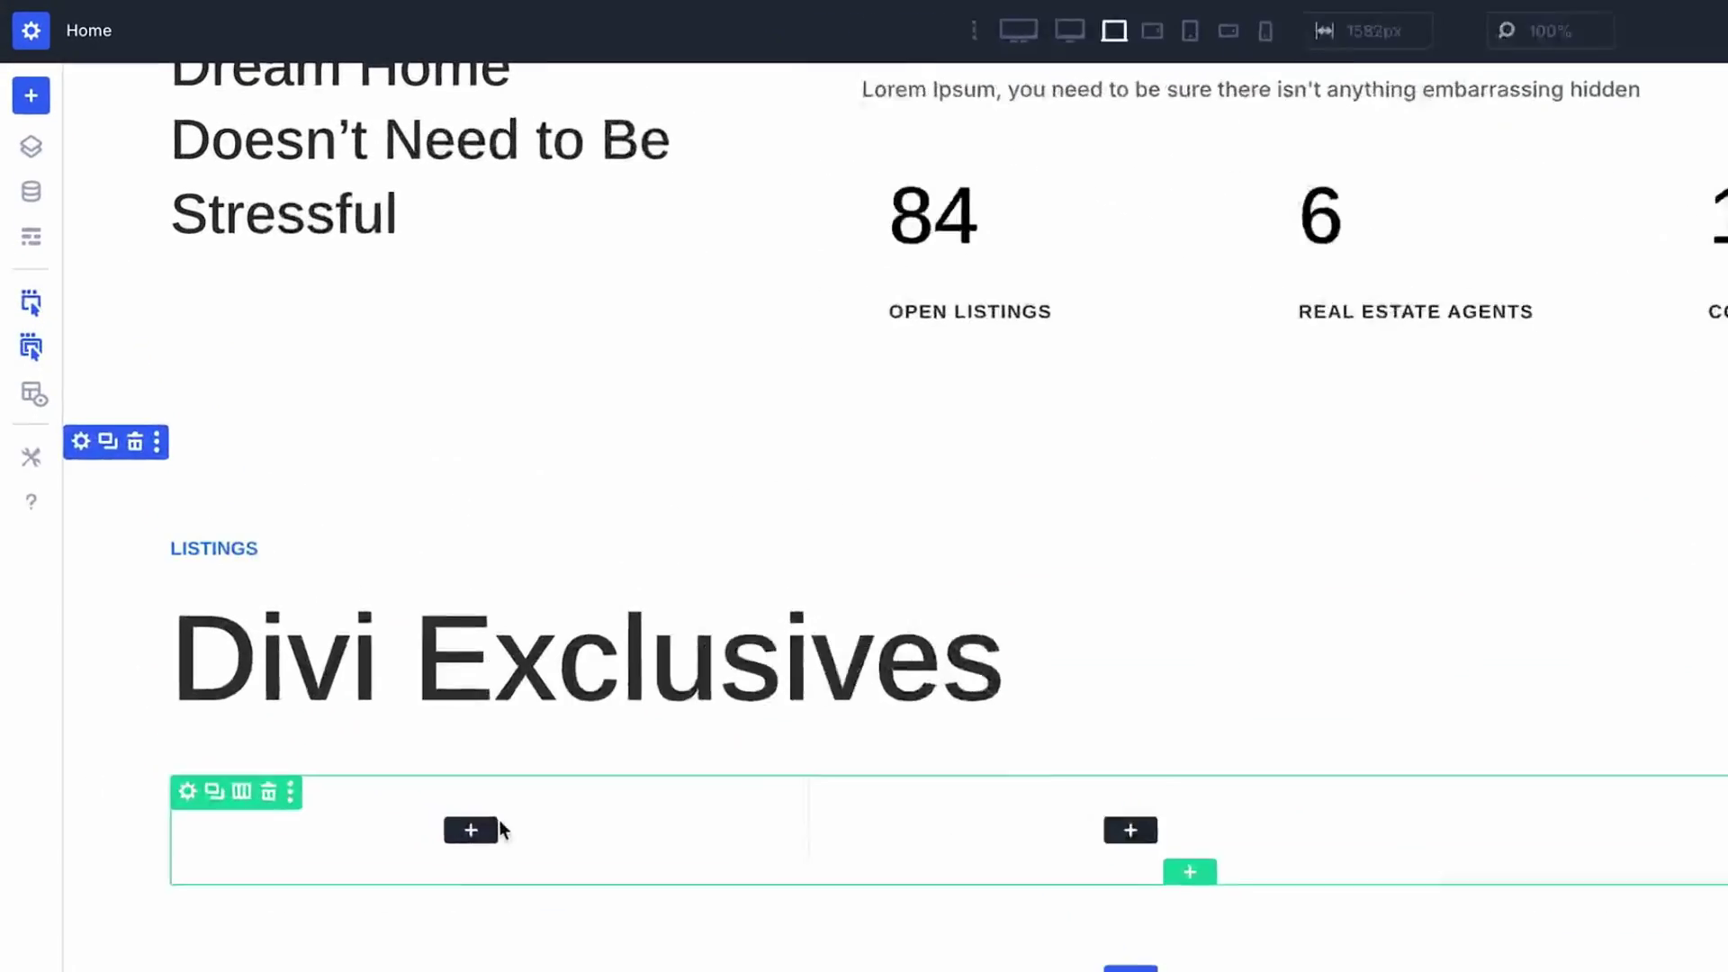
click(315, 554)
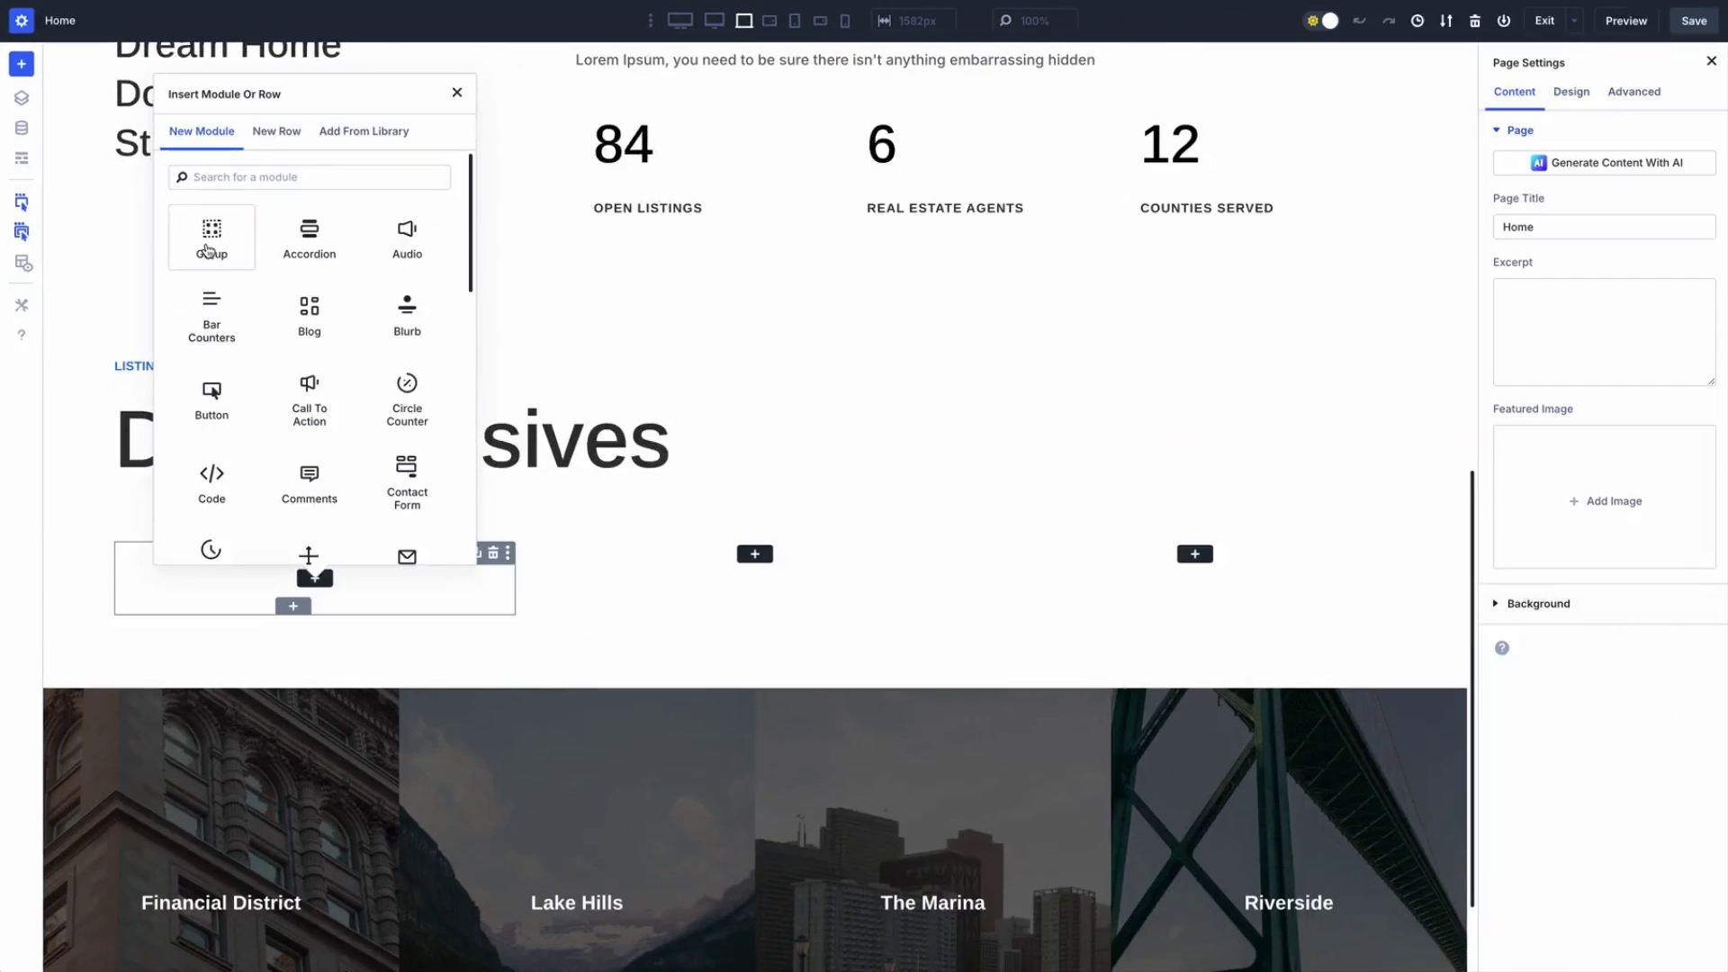
text(image)
click(213, 237)
click(292, 772)
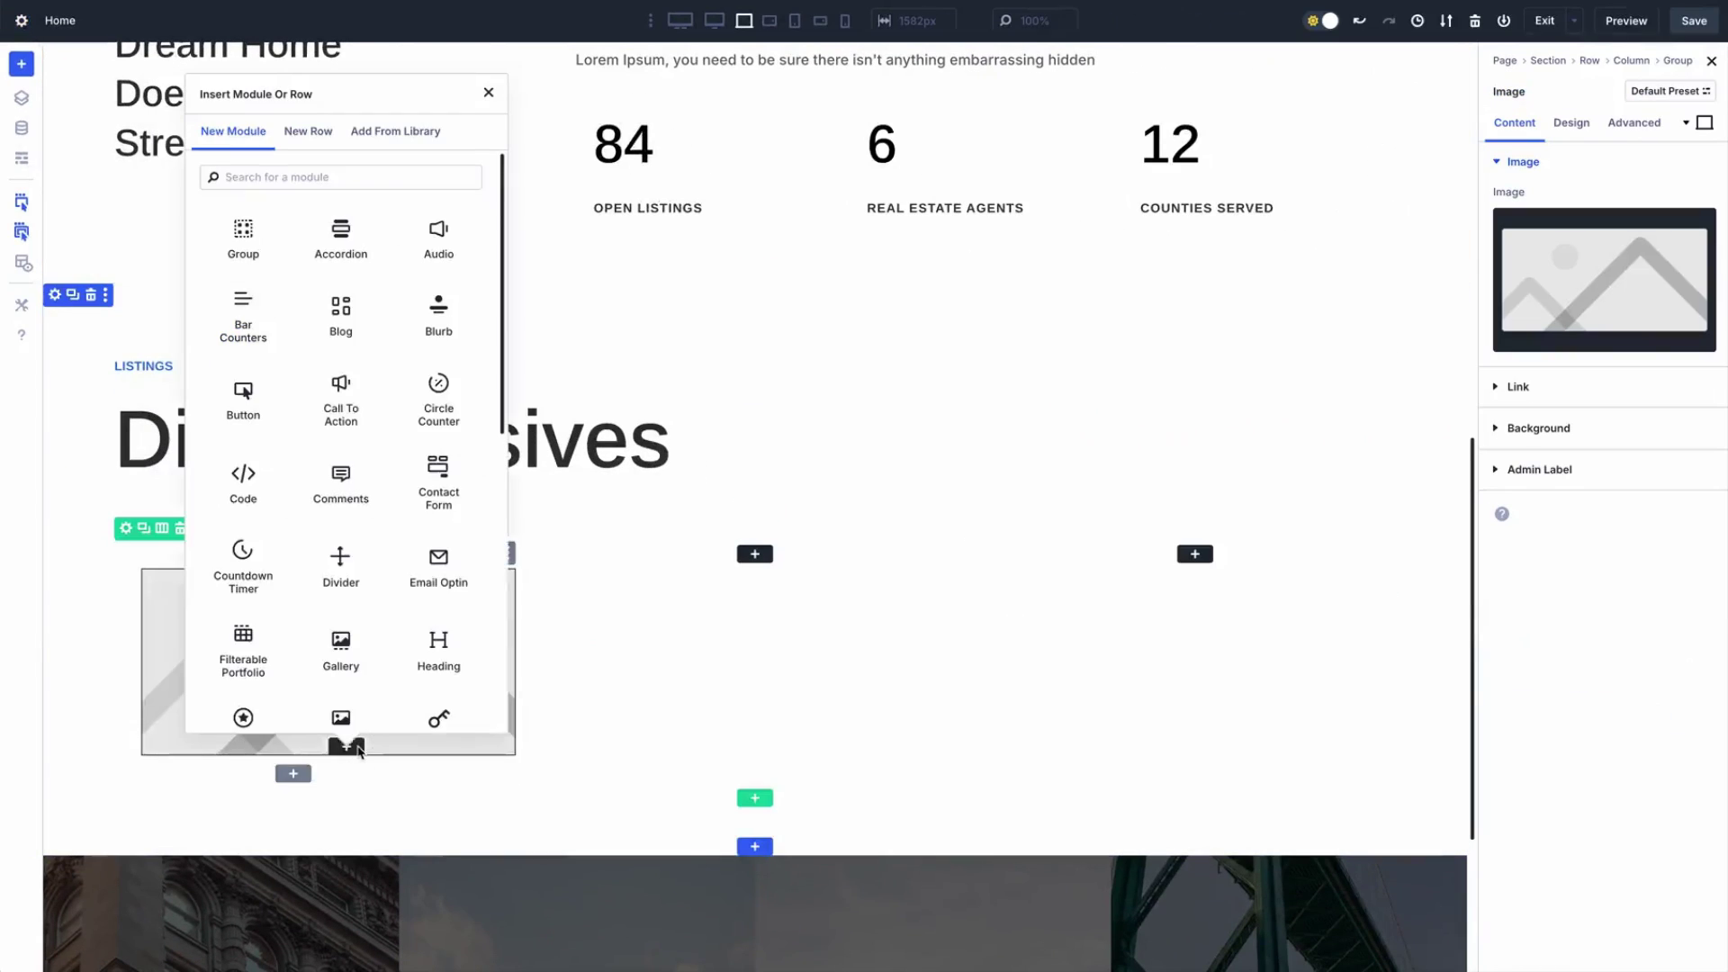
text(h)
click(243, 250)
click(333, 799)
text(te)
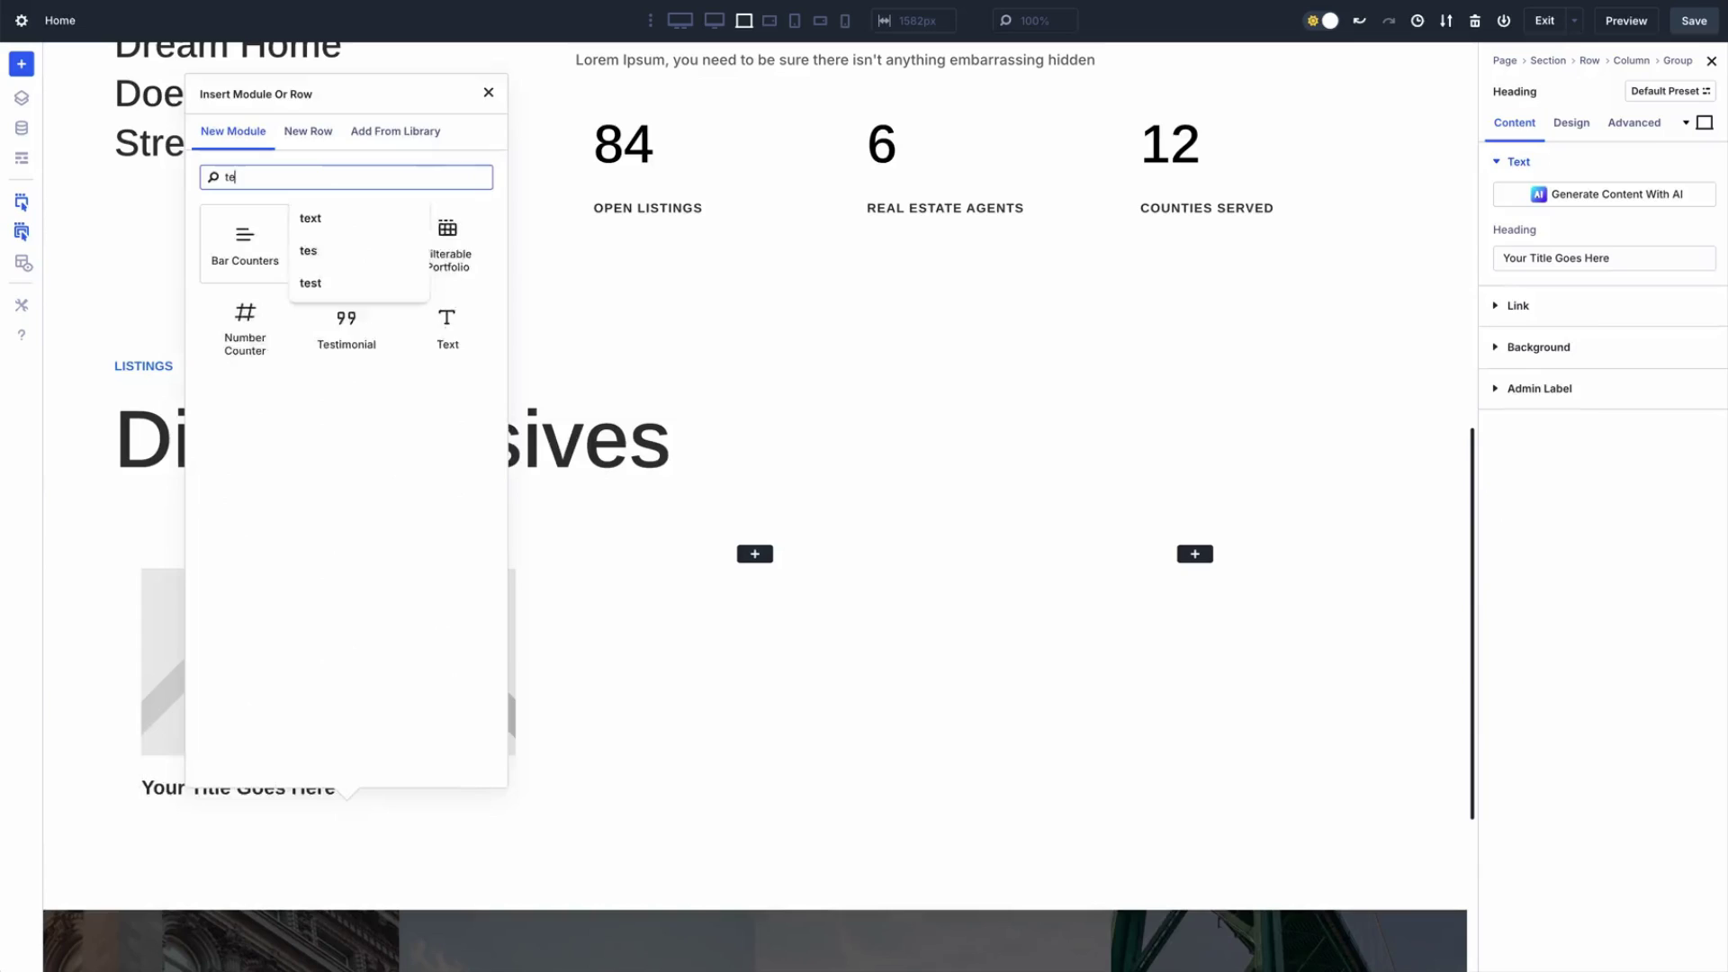
click(444, 324)
click(346, 855)
click(243, 393)
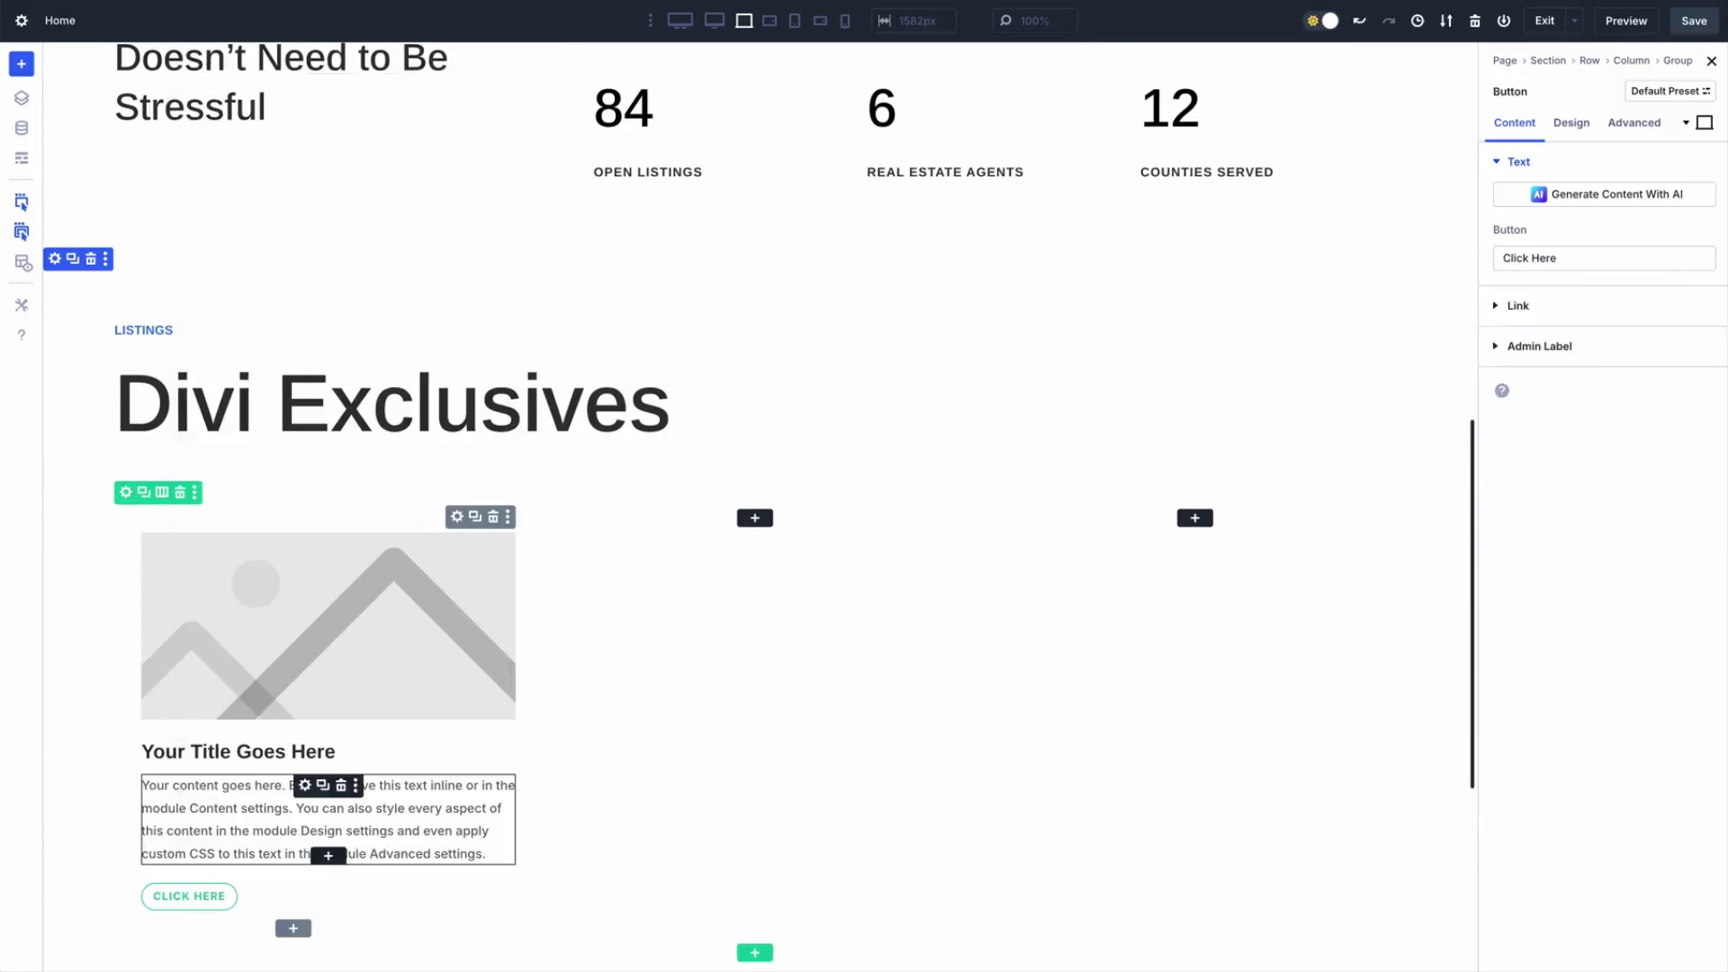
Paste the listing details into the Text module and retitle the heading with the $1,200,000 price
click(261, 826)
key(ctrl+a)
text(4 Beds, 3 Baths, 2240 Sqft 1235 Divi St, San Fracisco, CA 35313)
triple_click(220, 754)
text($)
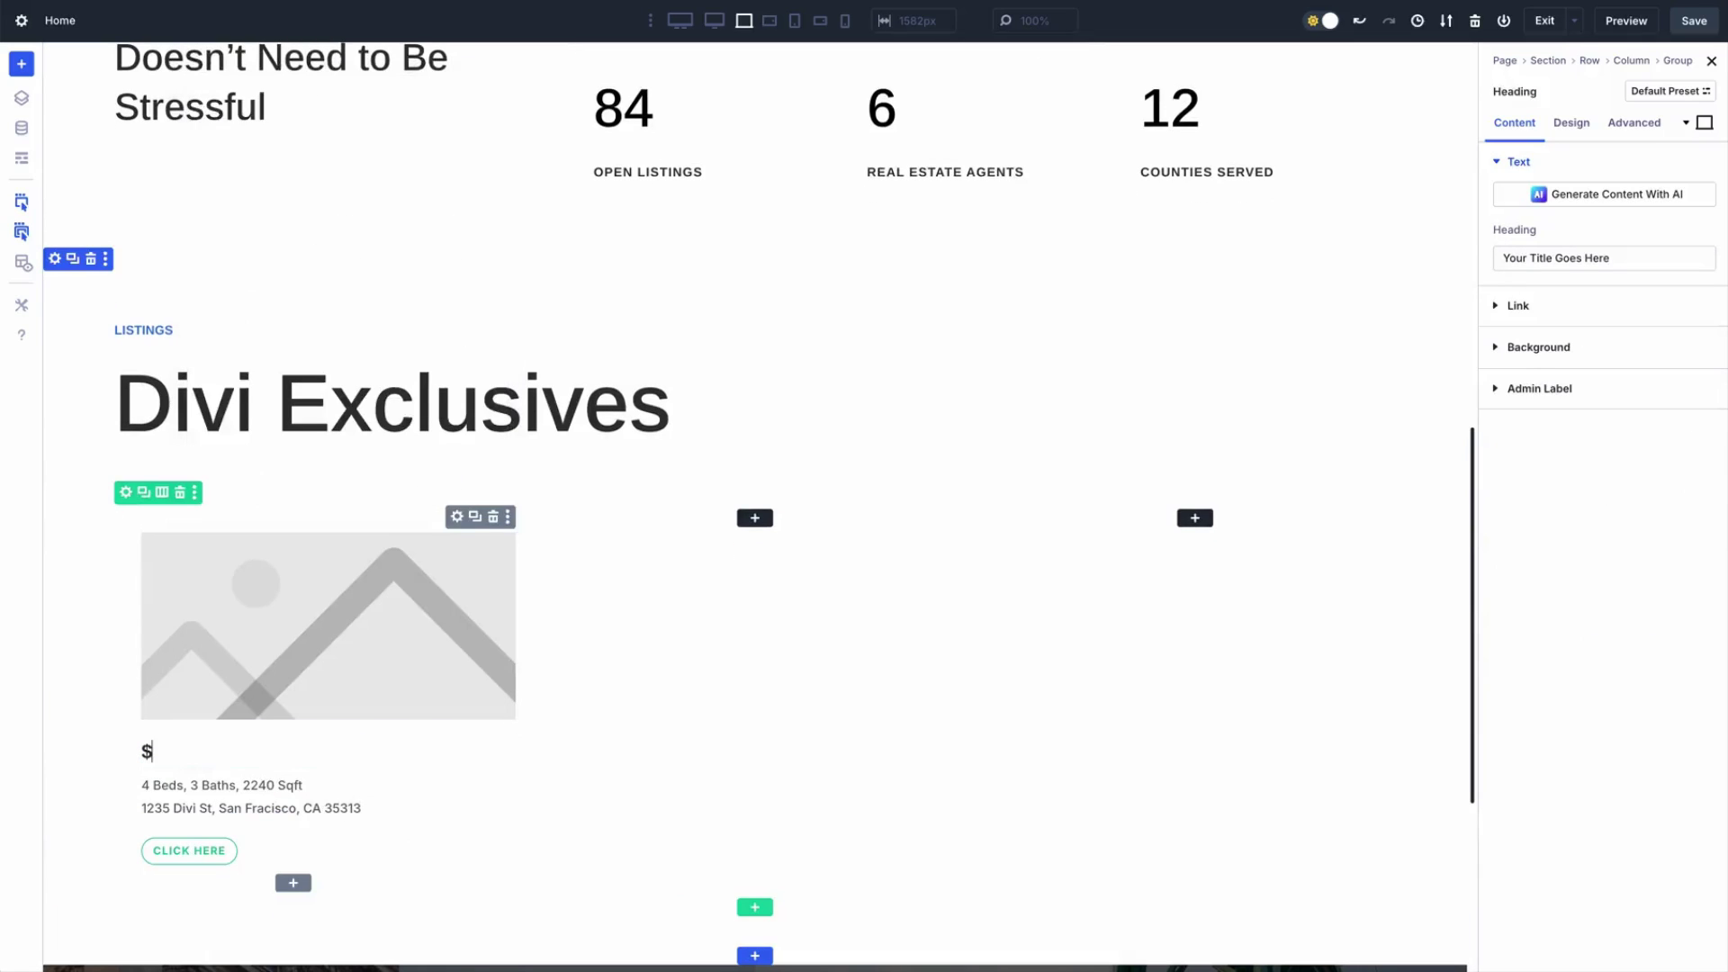
Insert the first building photo from the media library into the Image module
click(262, 675)
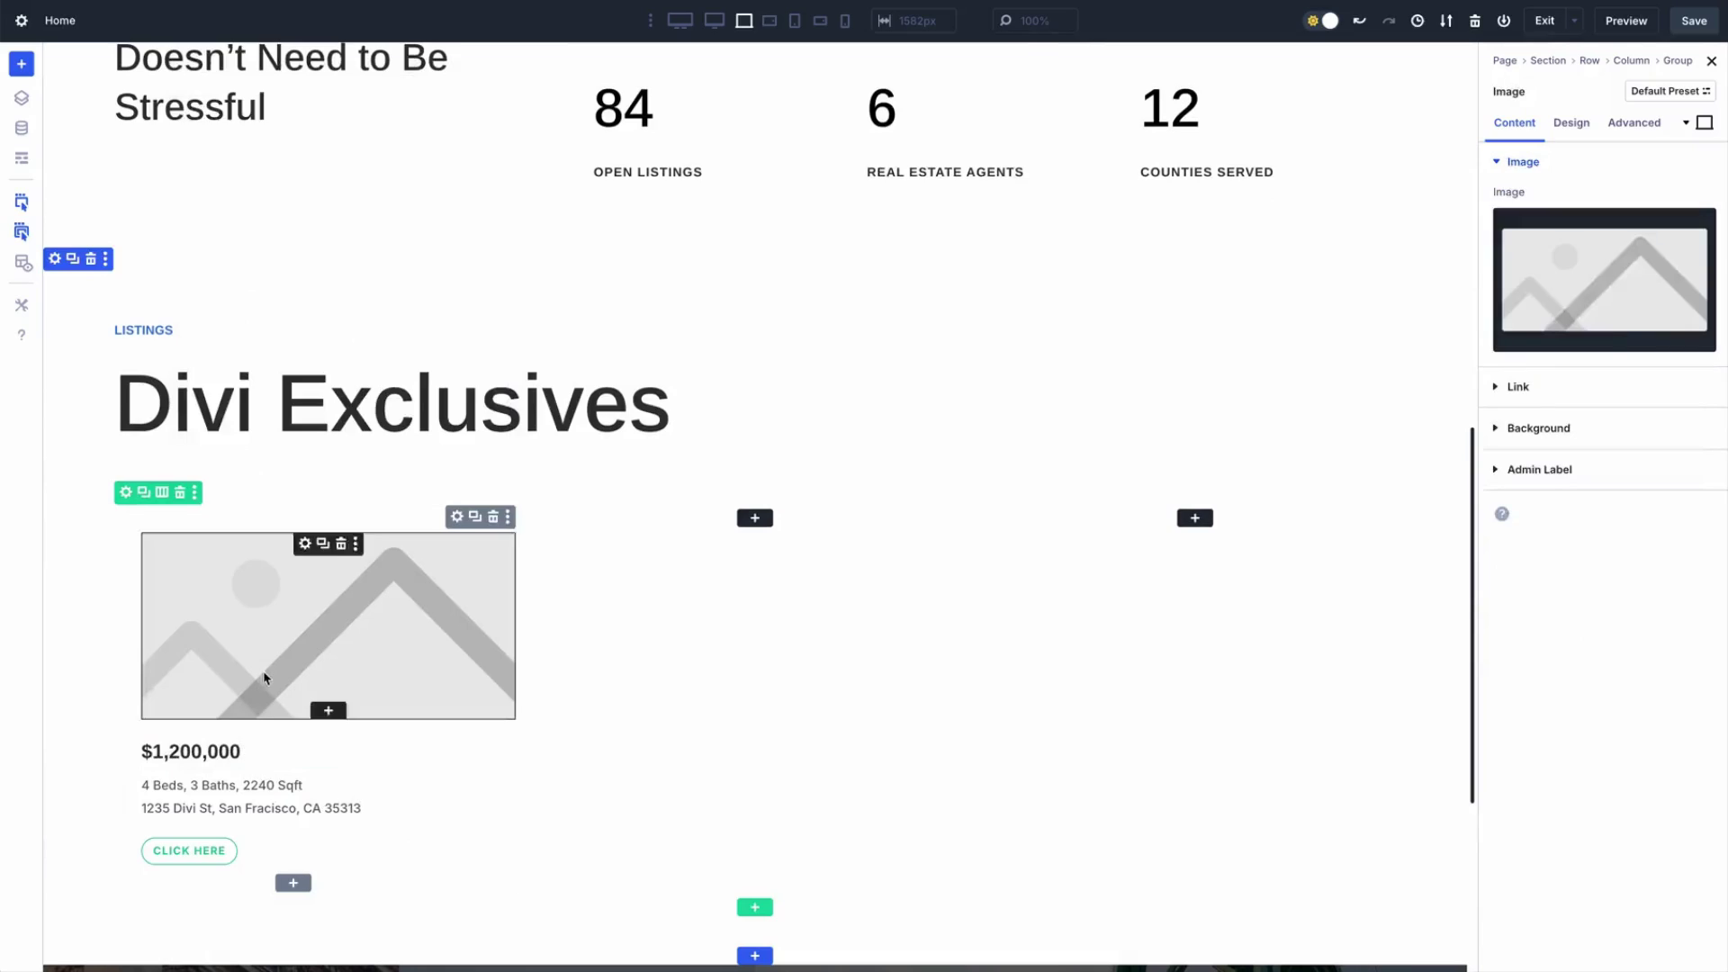
click(262, 675)
click(273, 240)
click(1613, 930)
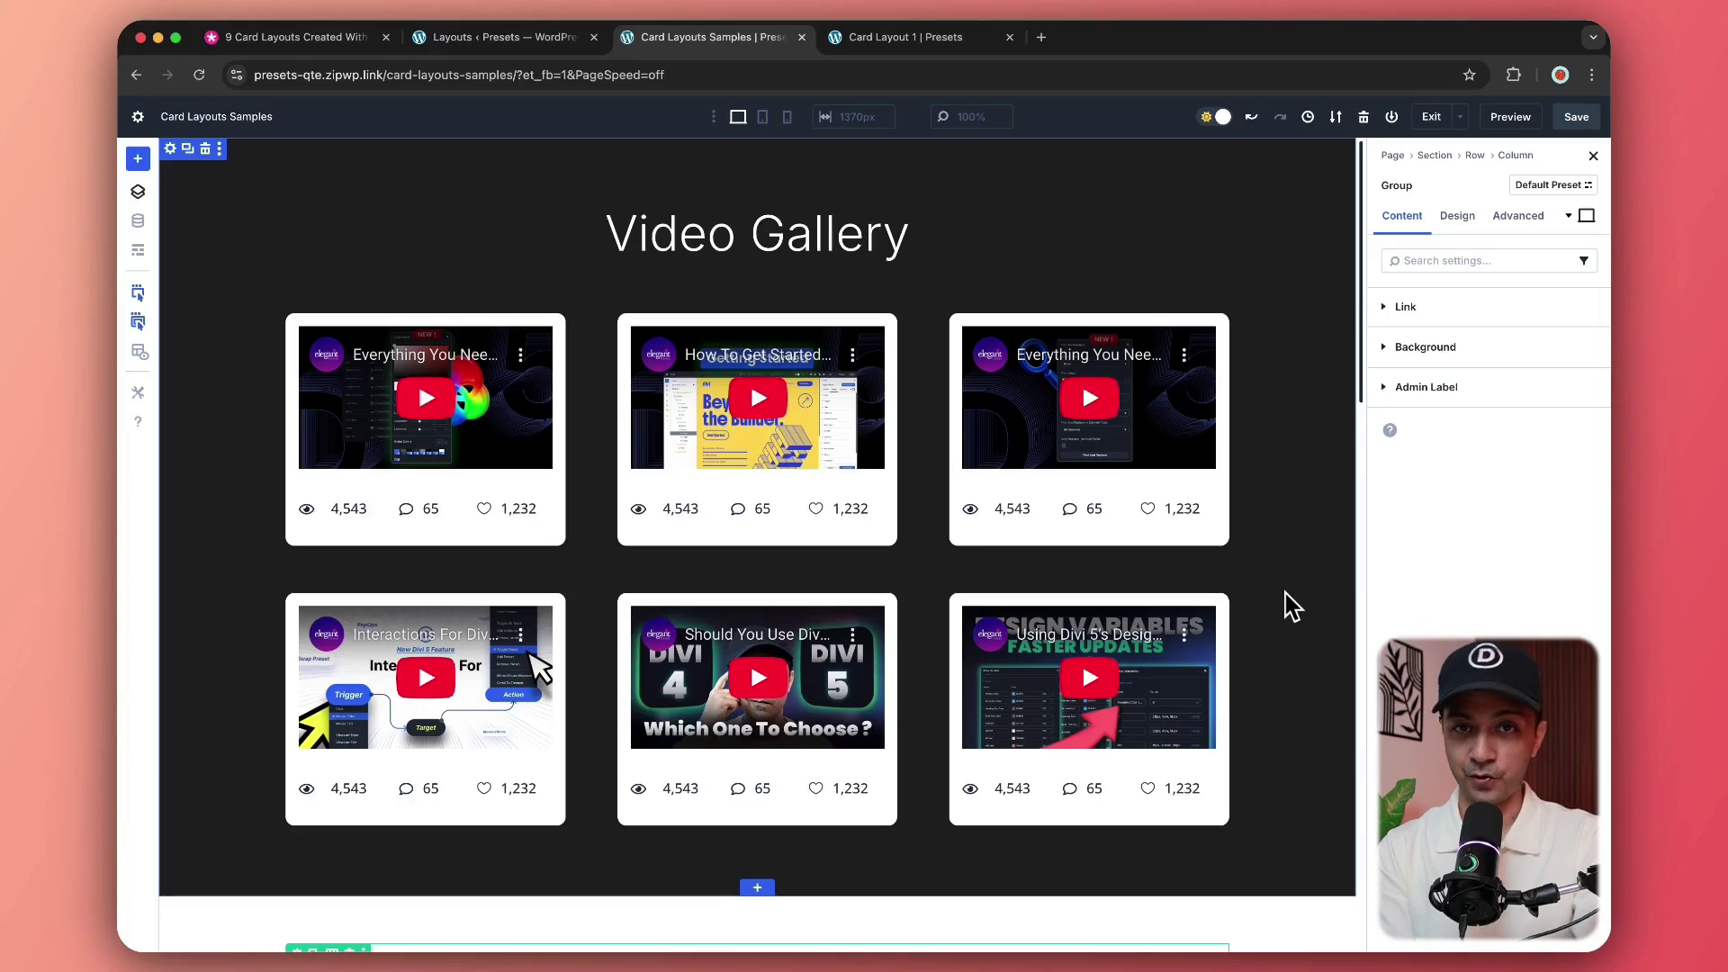
Scroll past the Upcoming Events cards to Hosting Plans, then return to the blog article tab
scroll(1287, 612, down, 5)
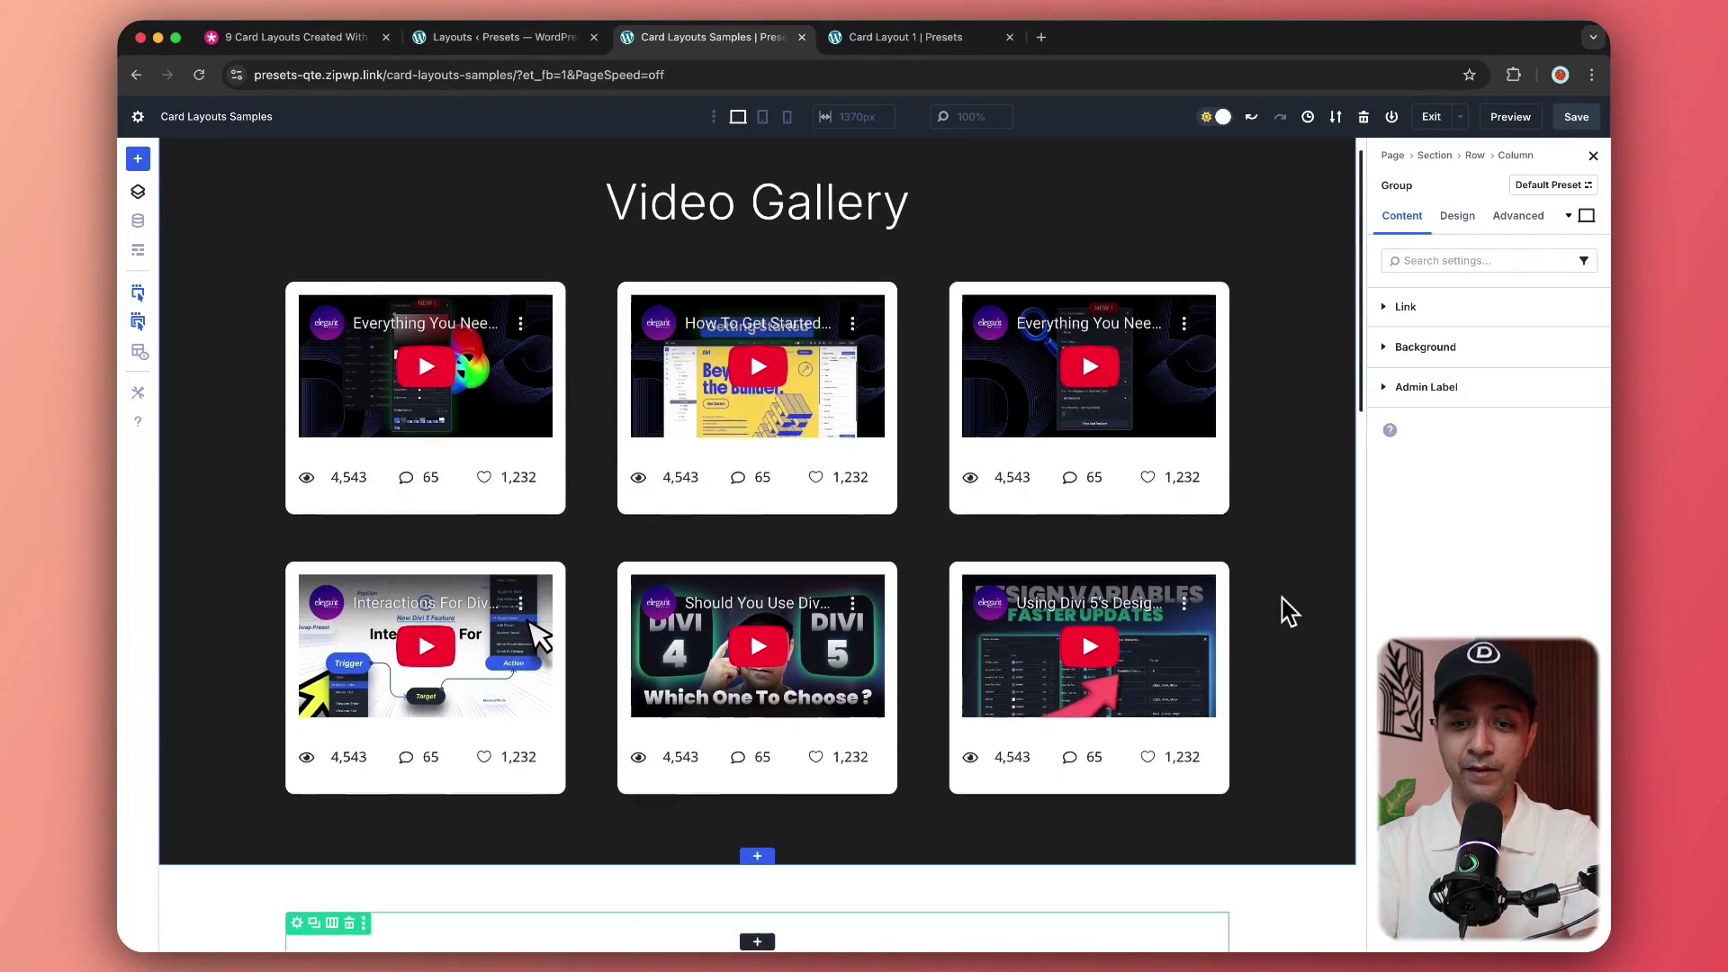
scroll(1287, 612, down, 8)
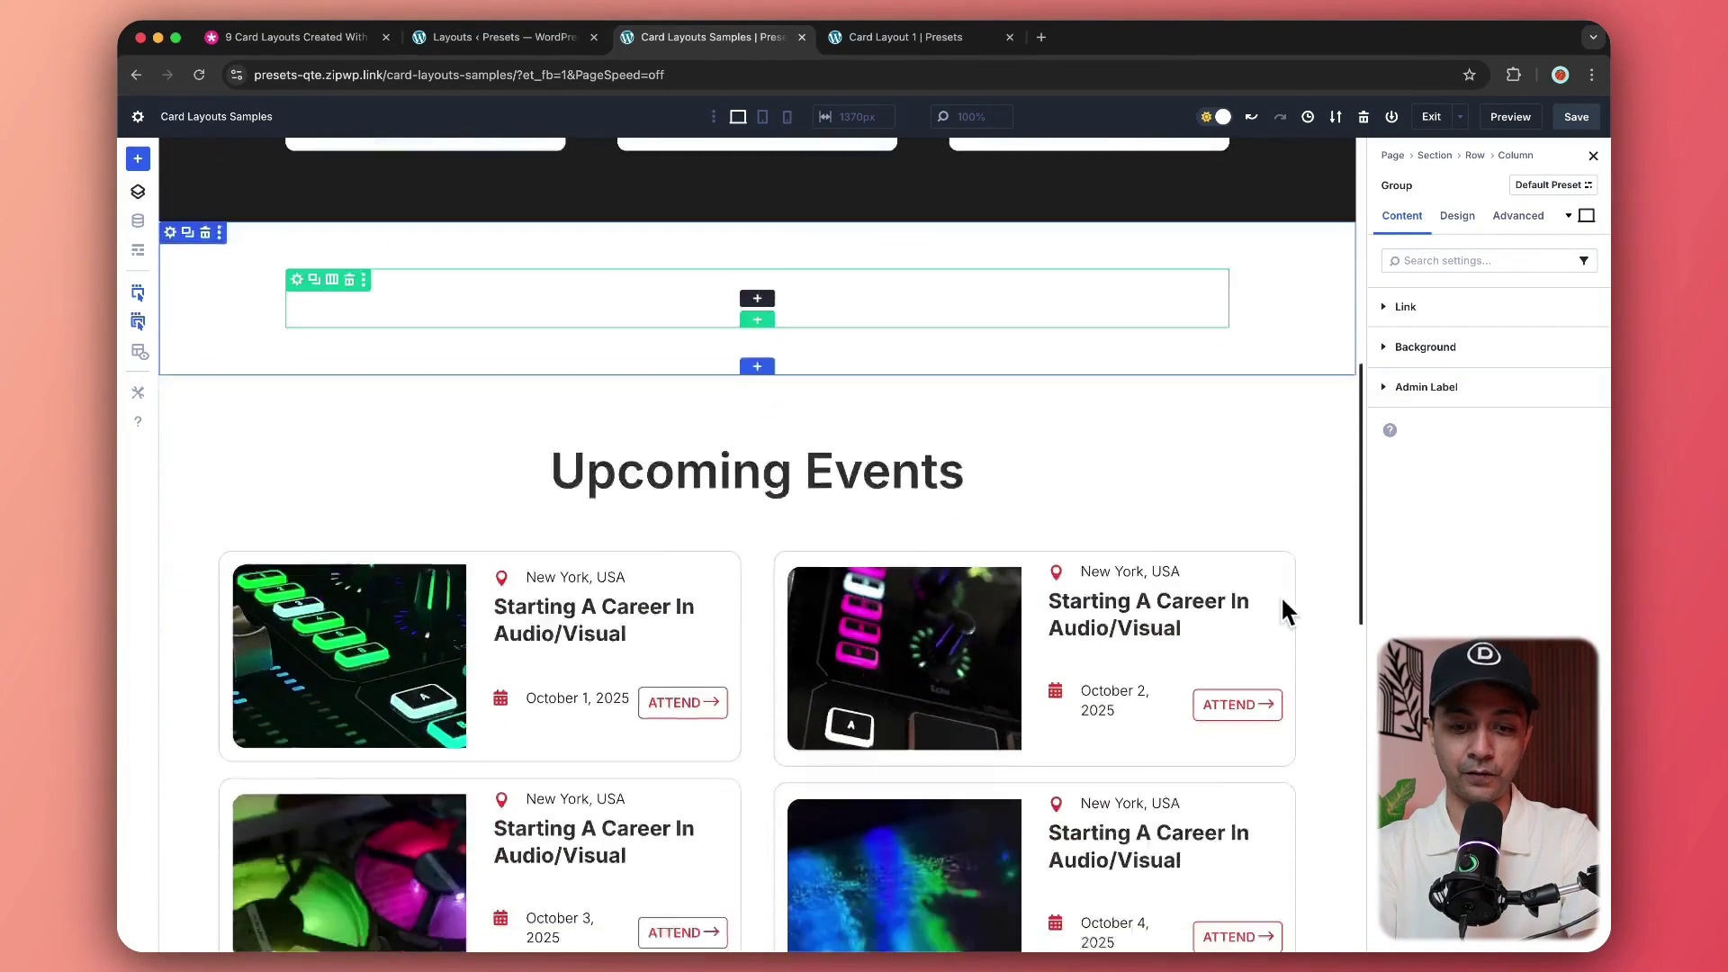
scroll(1282, 600, down, 4)
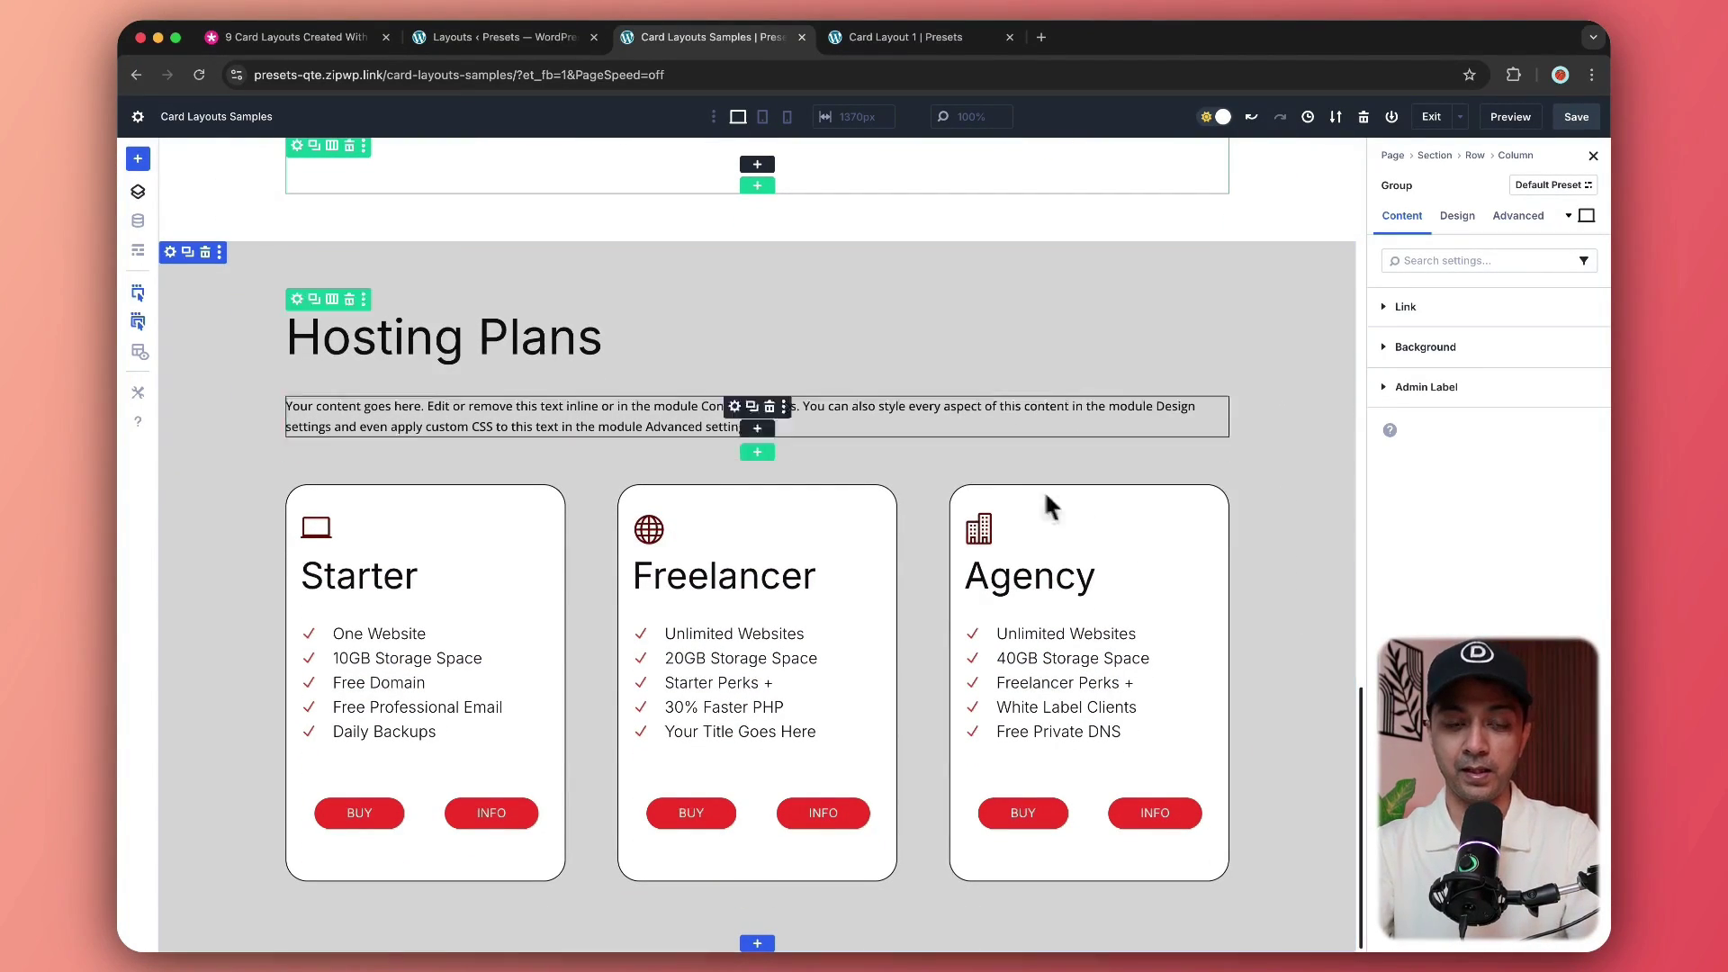
click(306, 37)
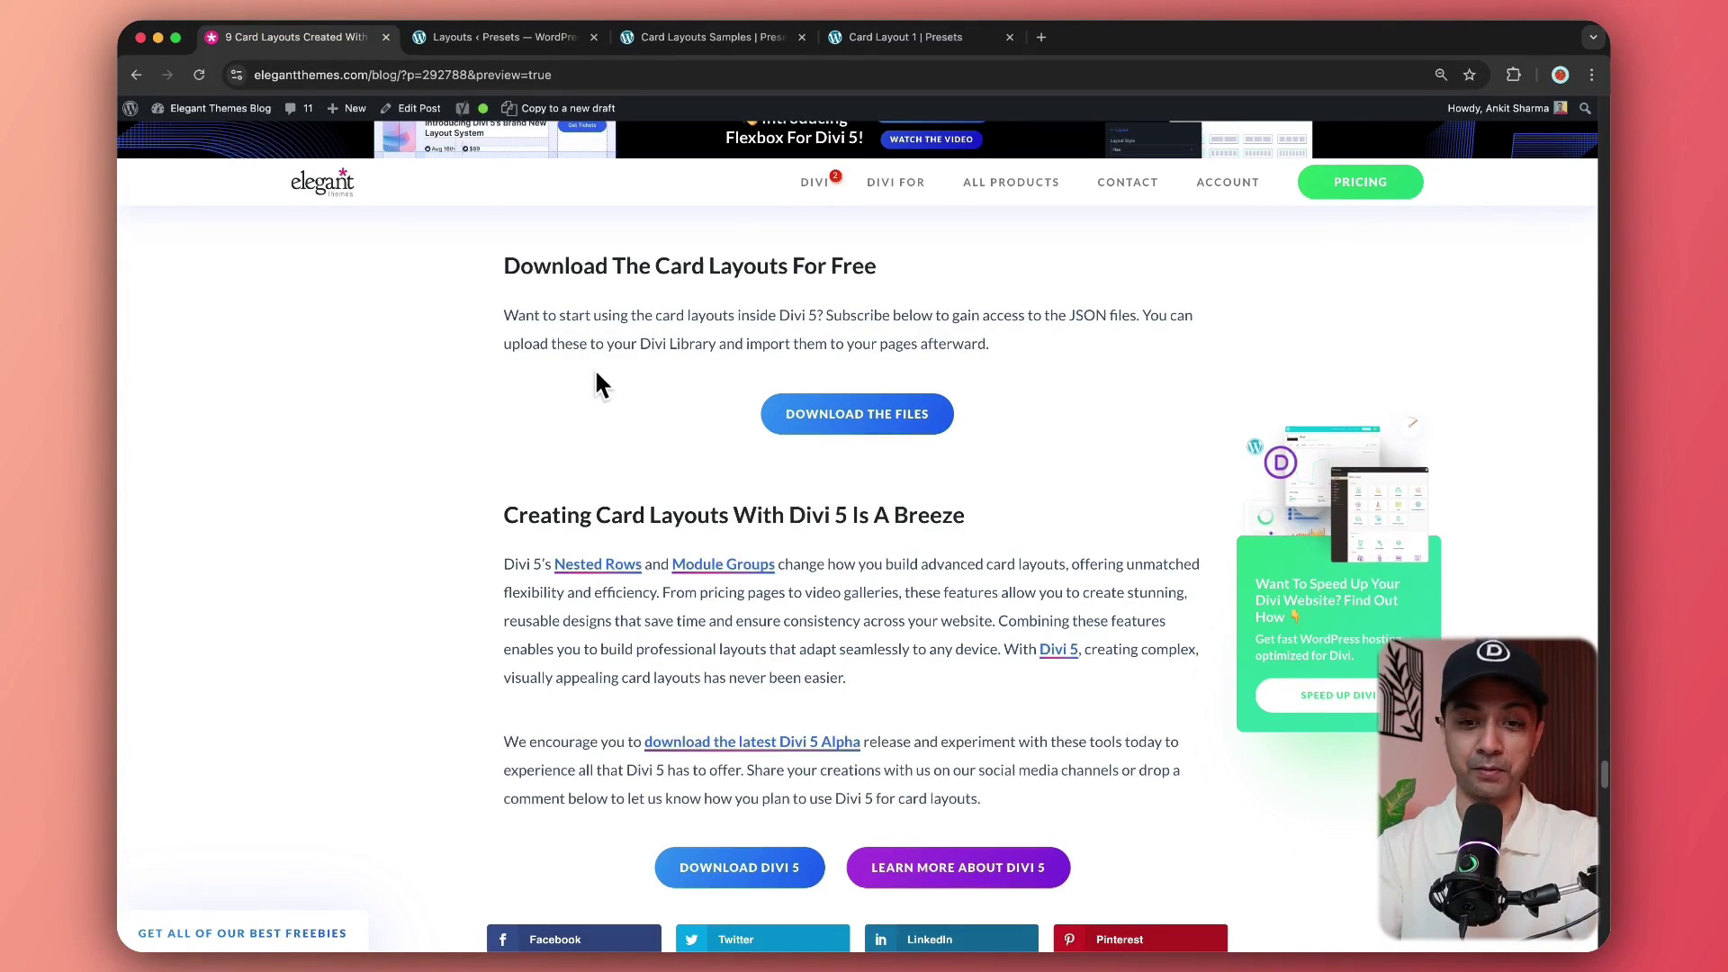
scroll(596, 378, up, 2)
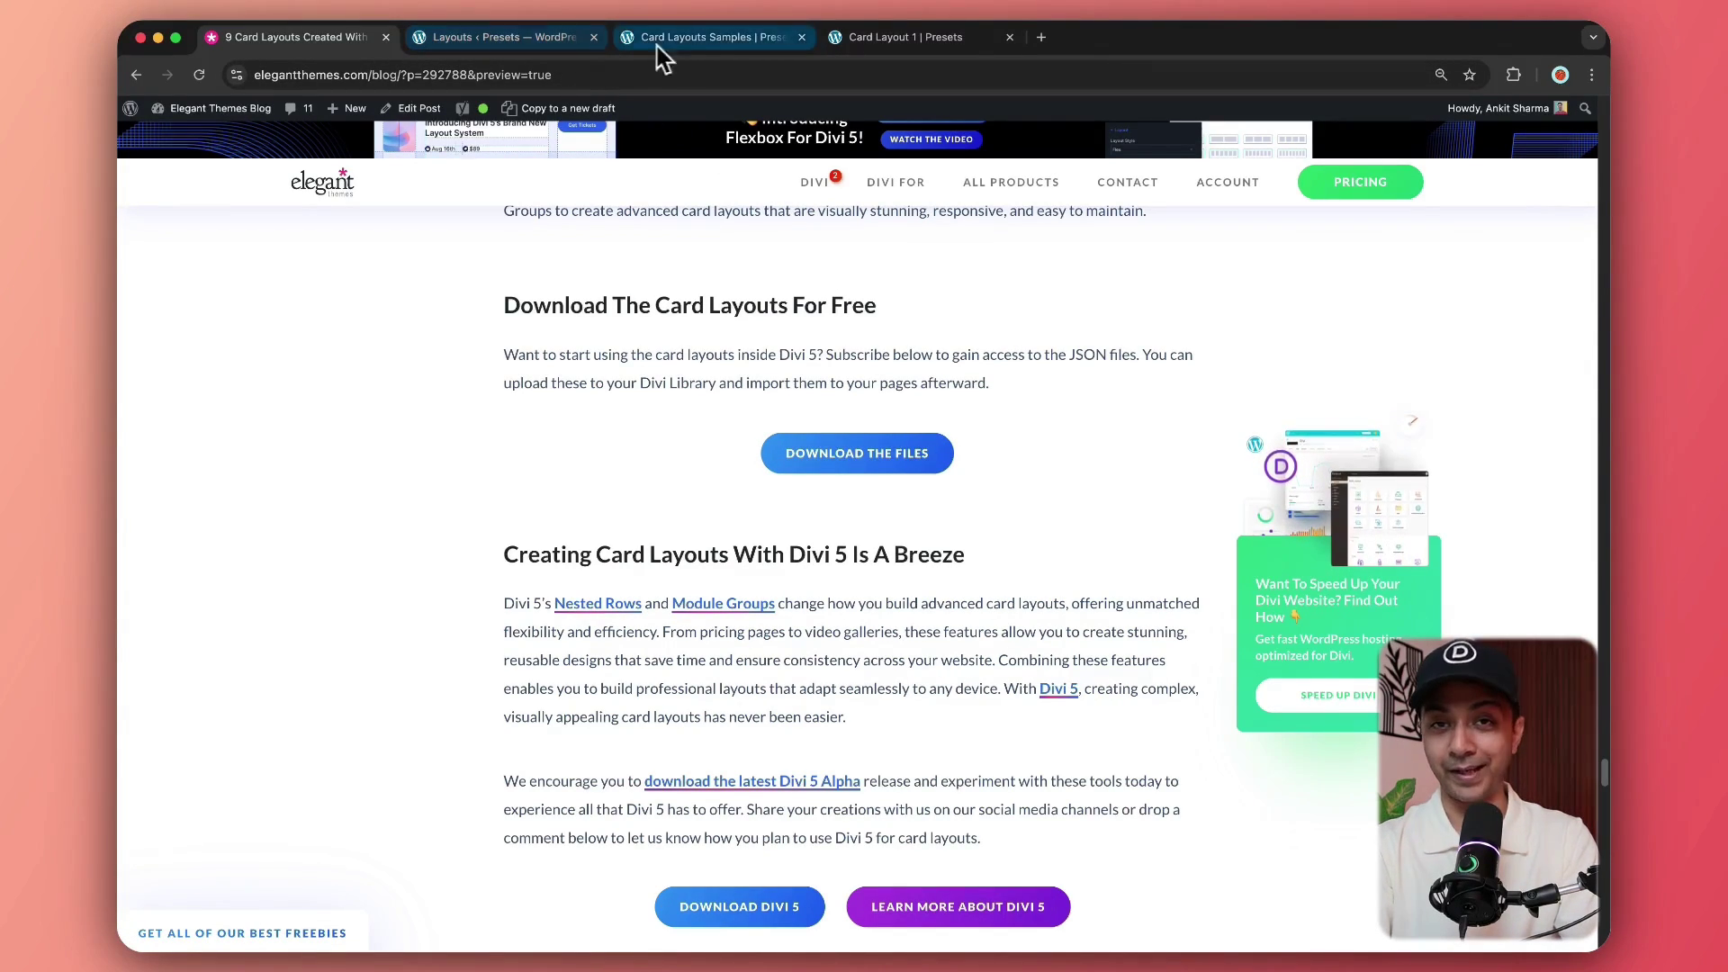
Switch to the Card Layouts Samples page, close the Card Layout 1 tab, and show the Video Gallery
click(905, 37)
key(super+w)
scroll(812, 306, down, 15)
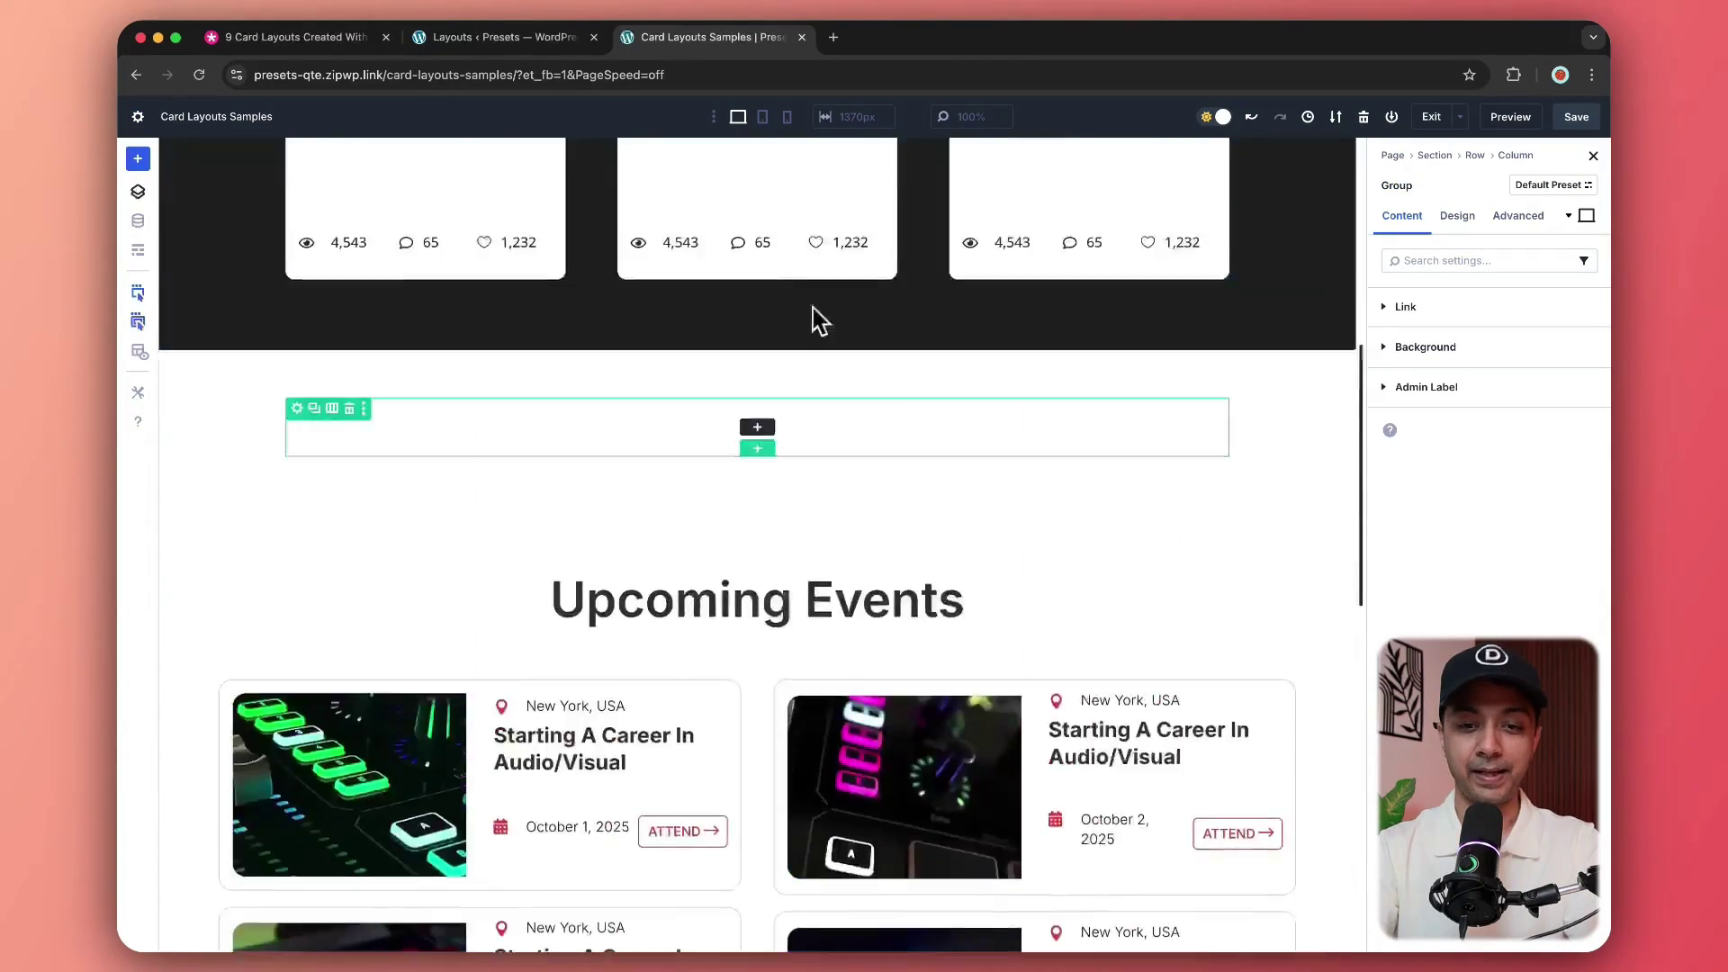
scroll(814, 319, up, 6)
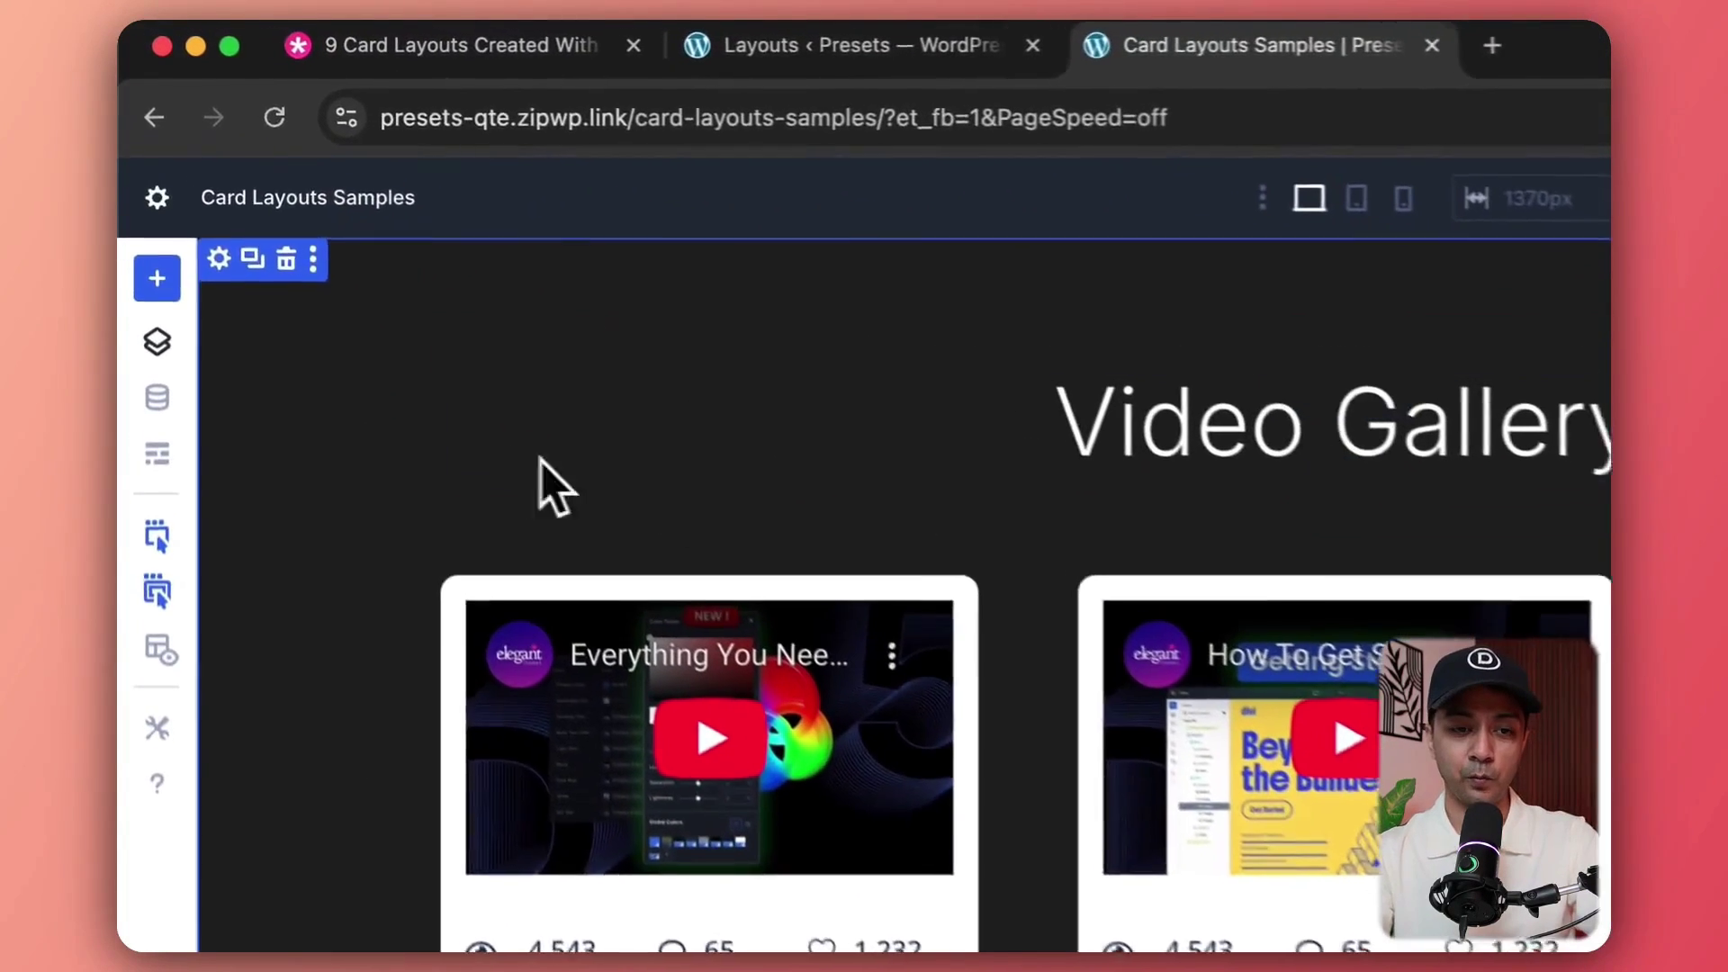
In Layers, select the Video Gallery section and card row, expanding its three columns to show their groups
click(158, 344)
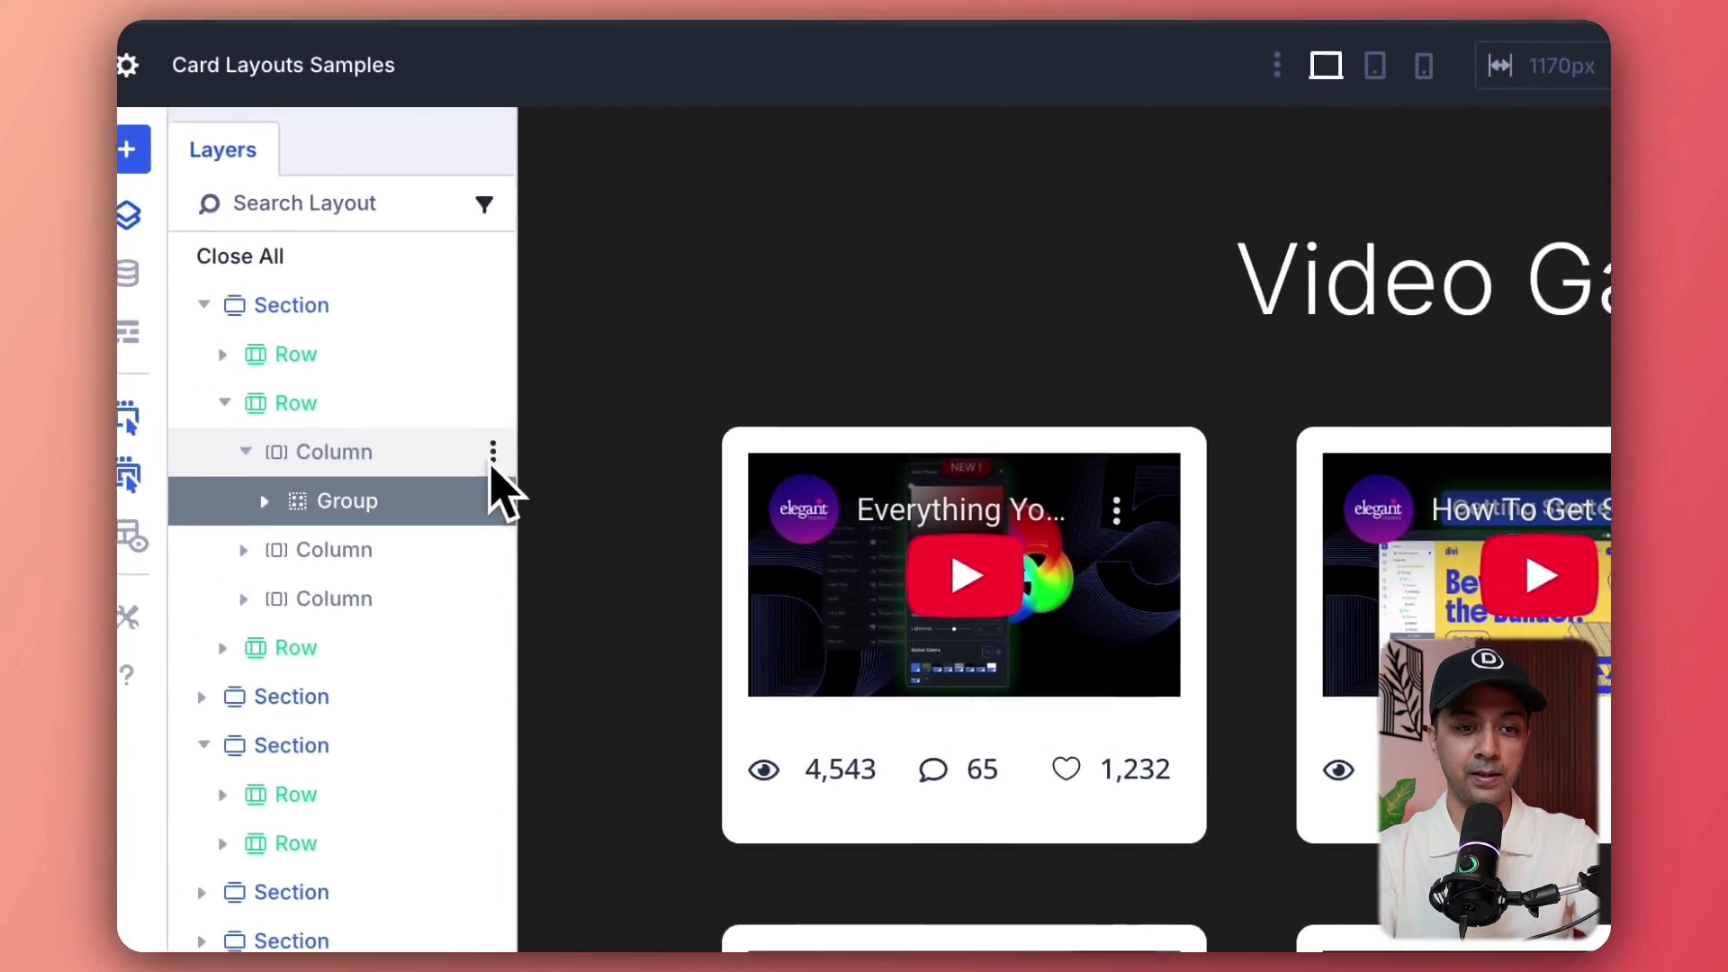
click(297, 305)
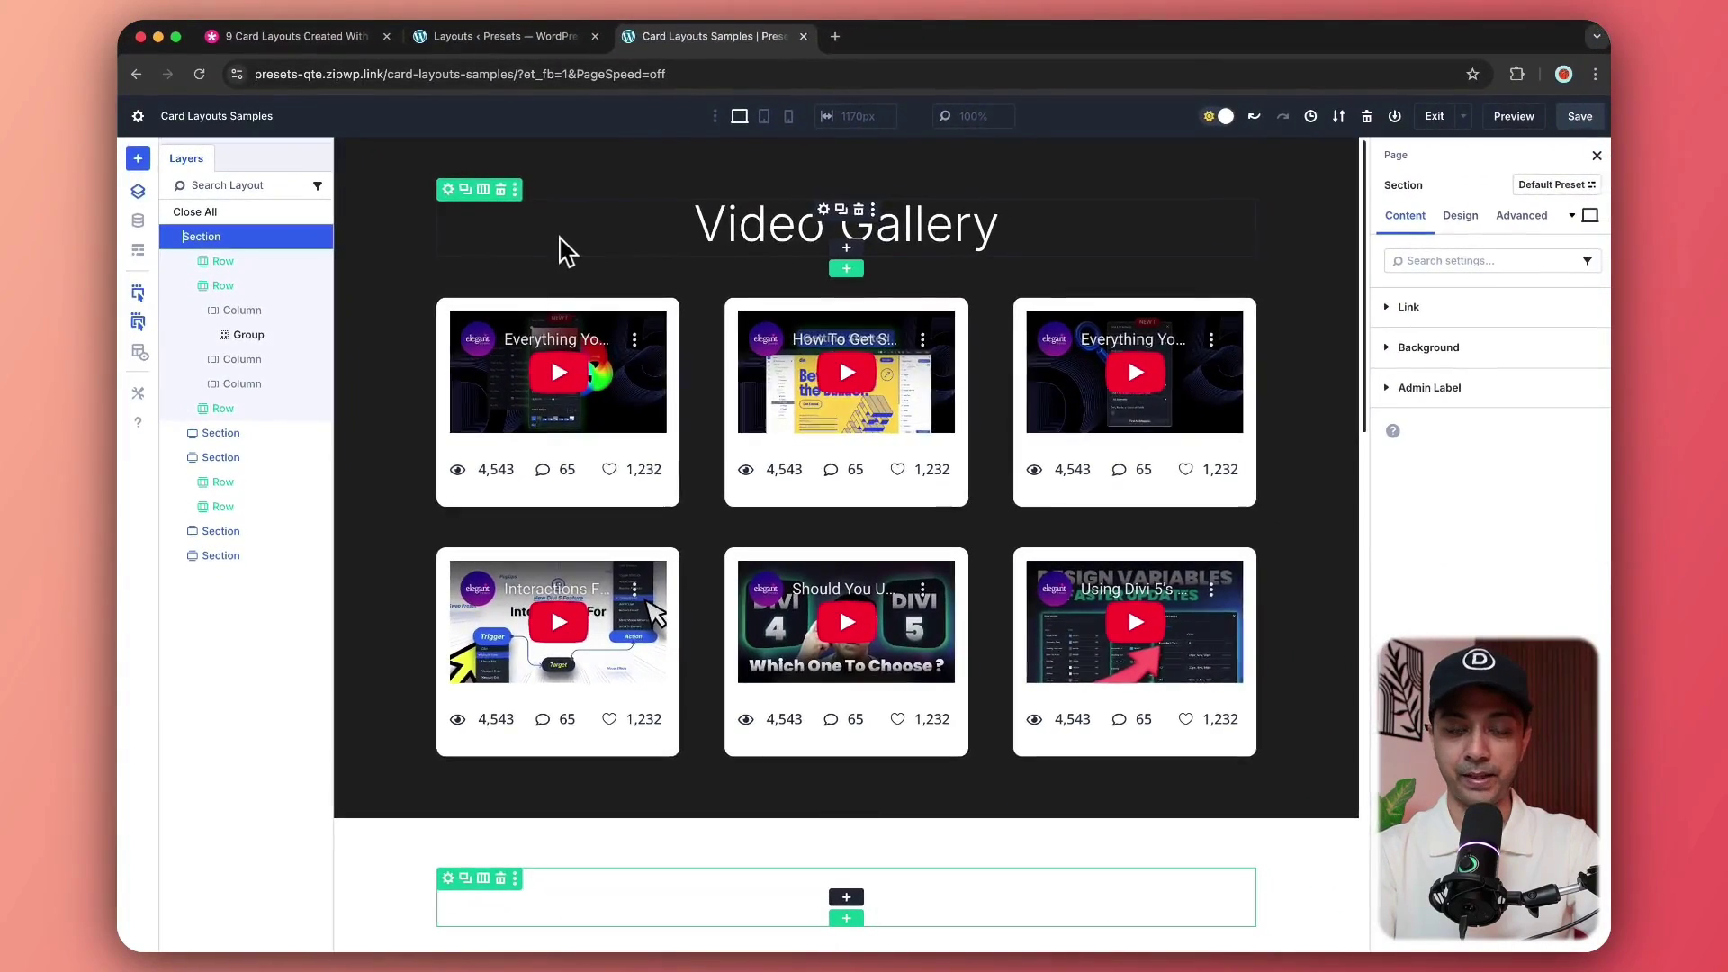
click(225, 263)
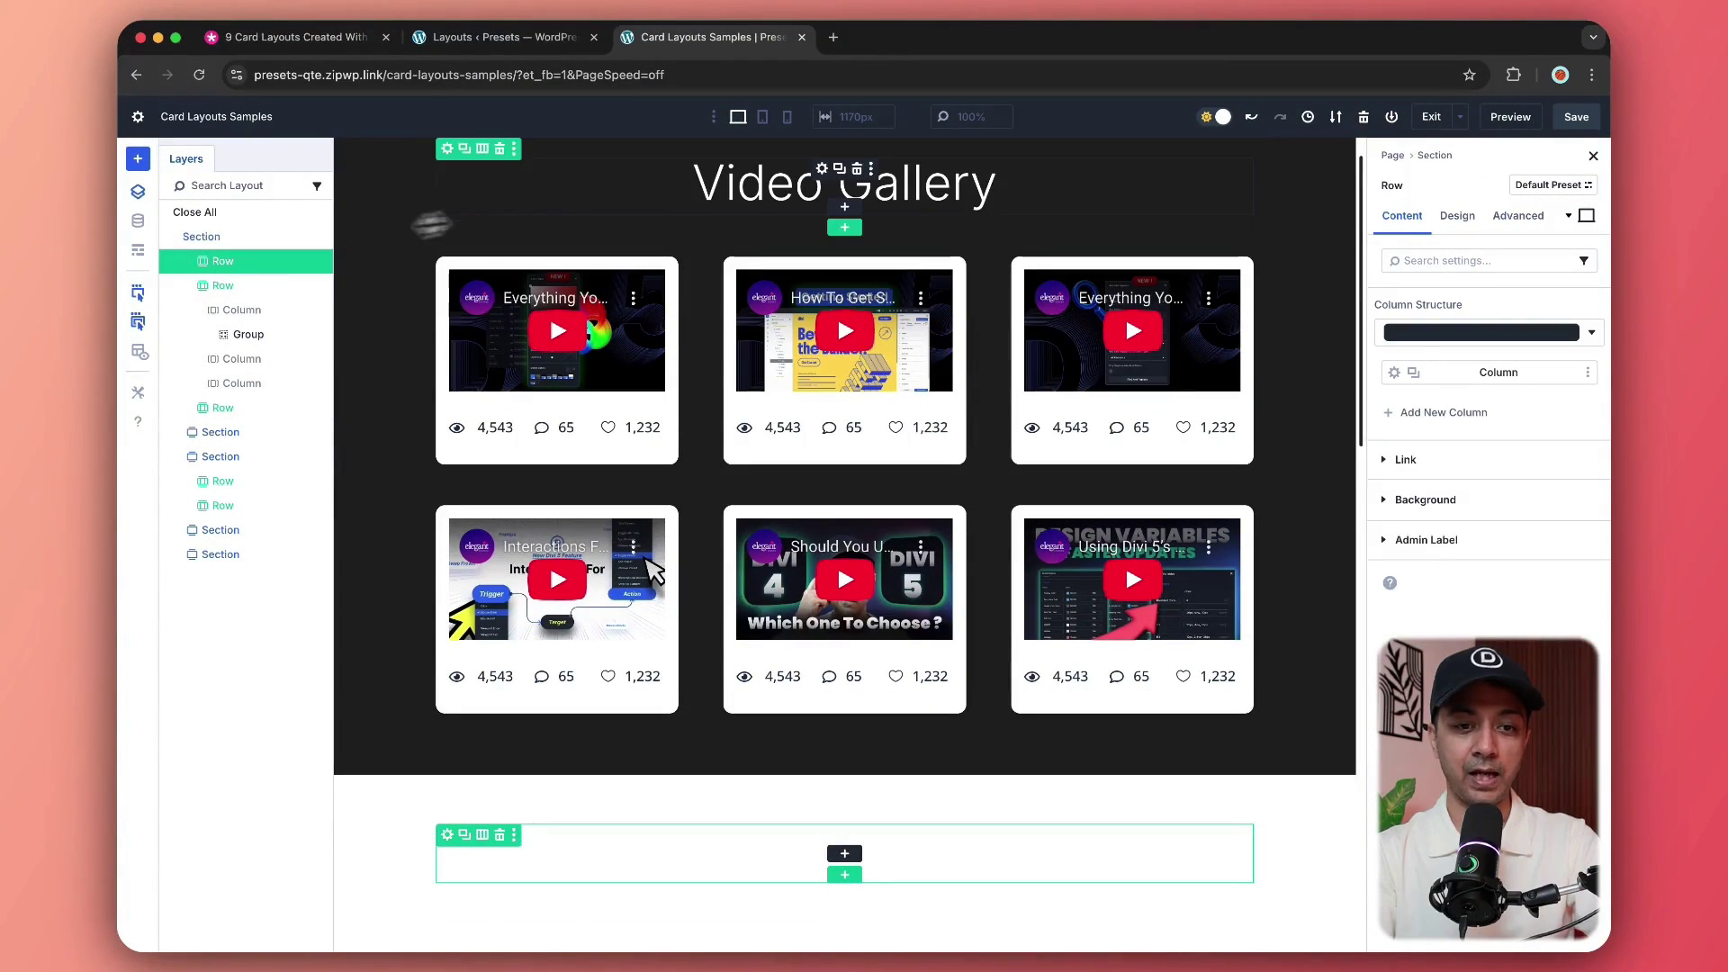
scroll(843, 185, up, 1)
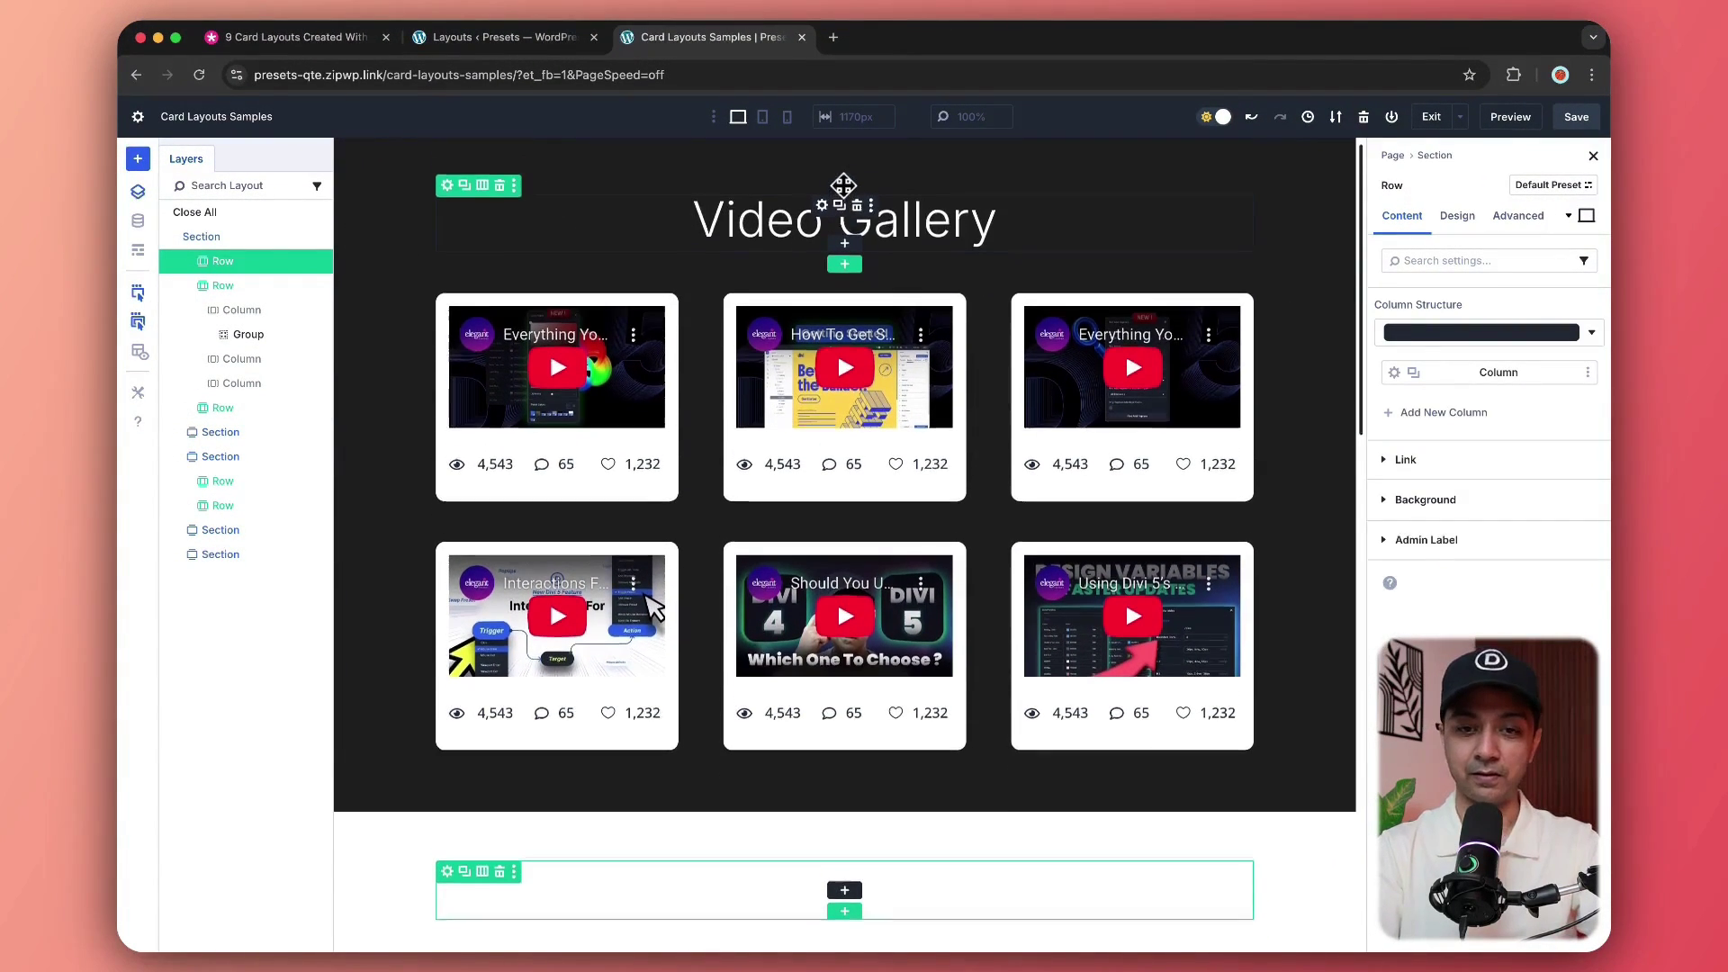
click(249, 290)
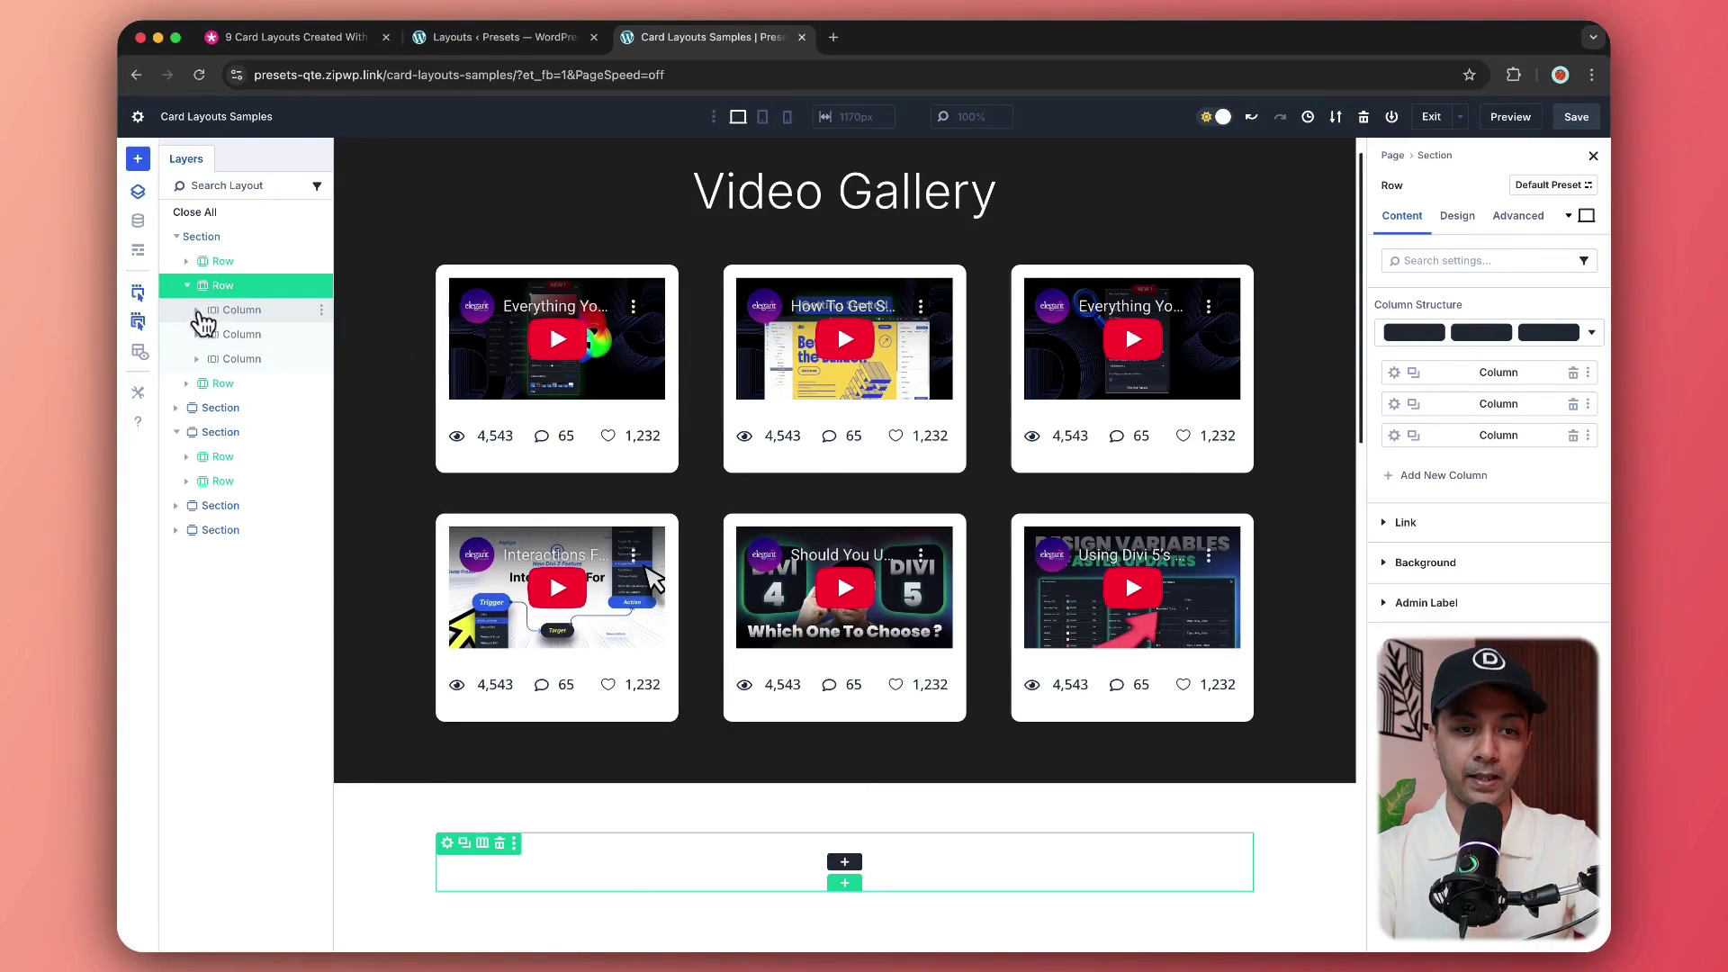
click(198, 312)
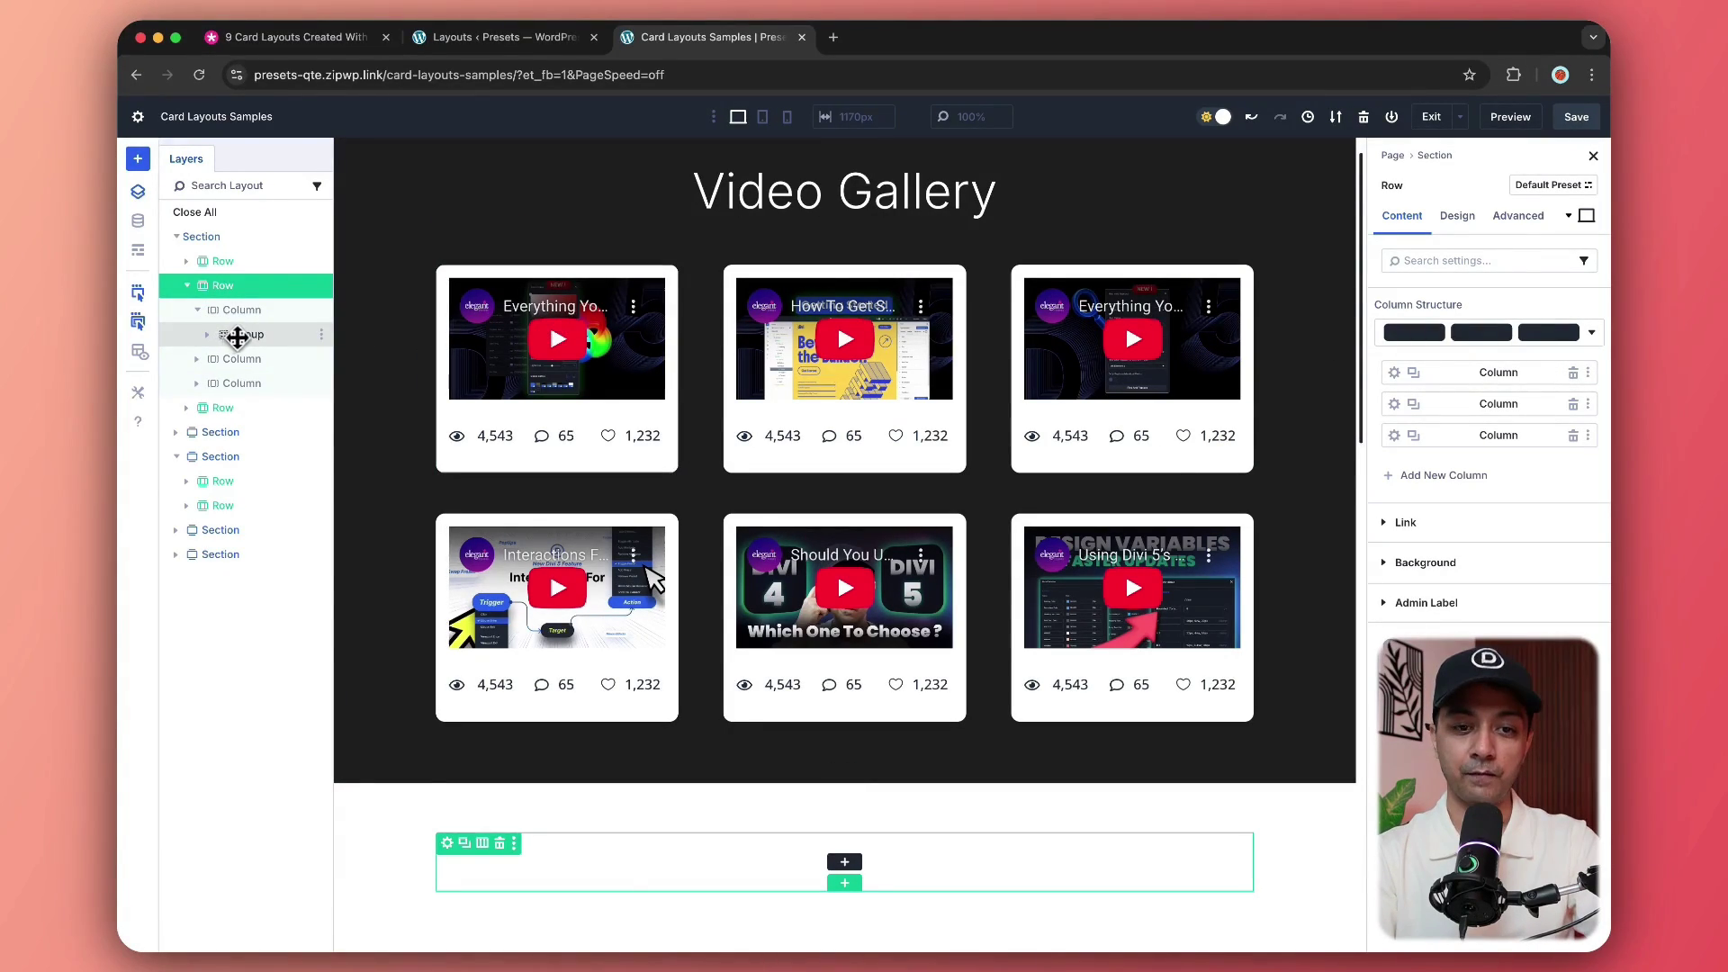
click(240, 310)
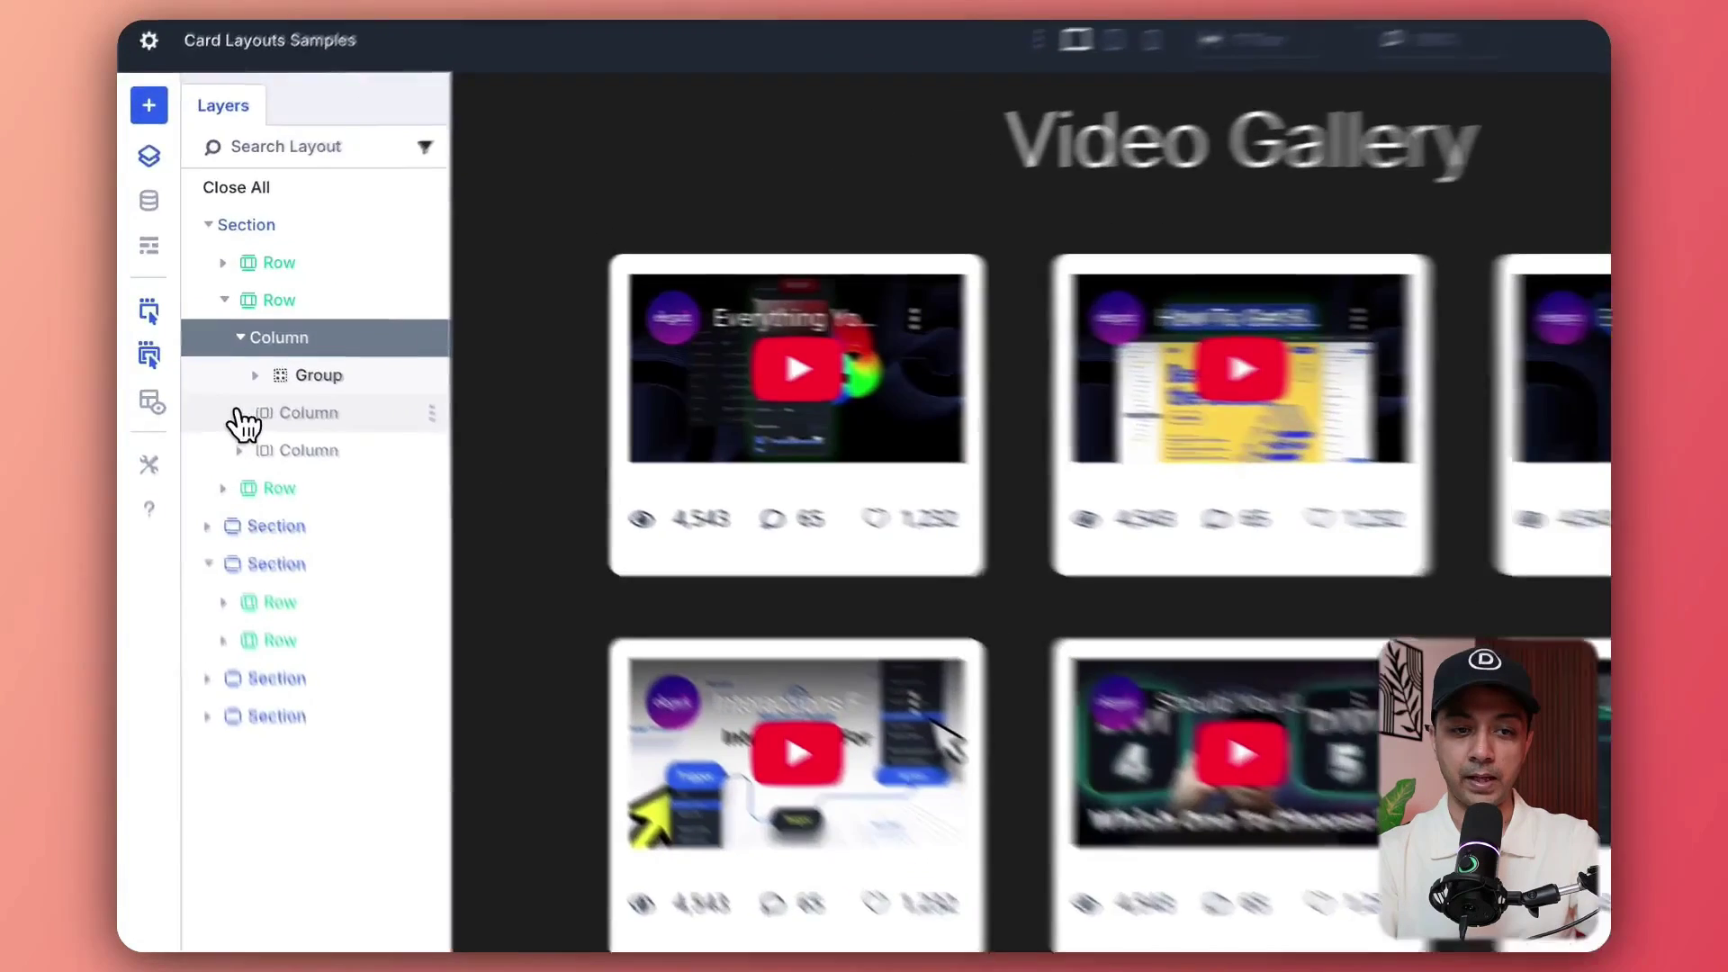
click(239, 414)
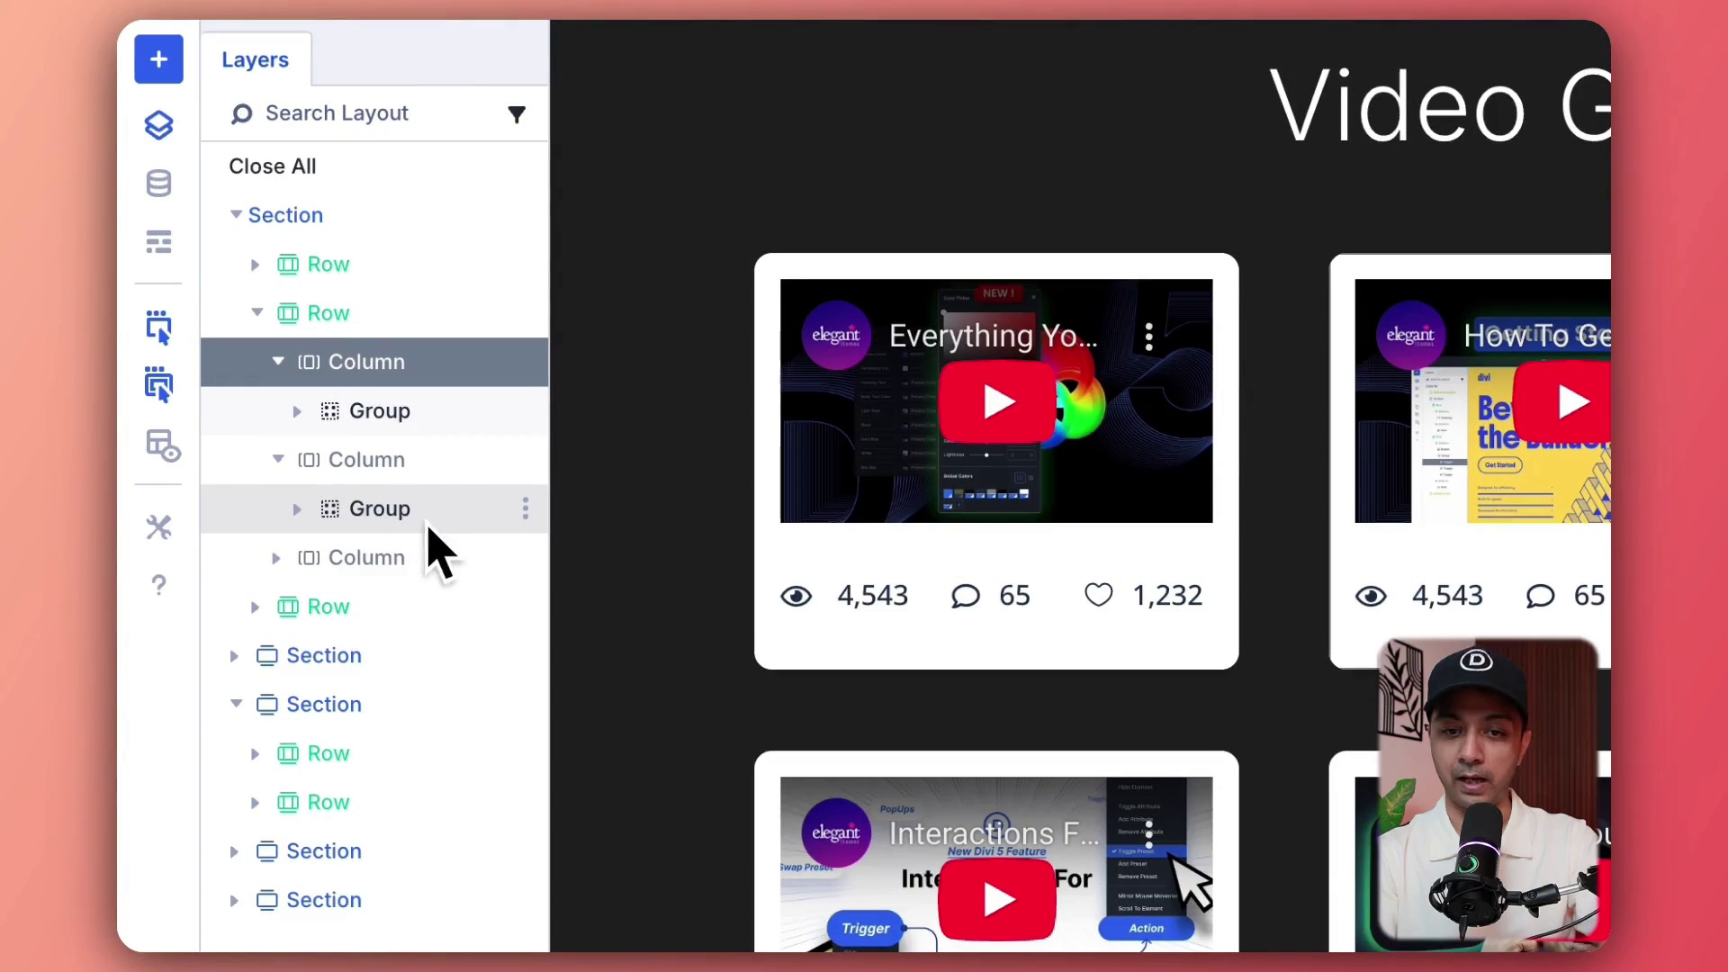
click(277, 558)
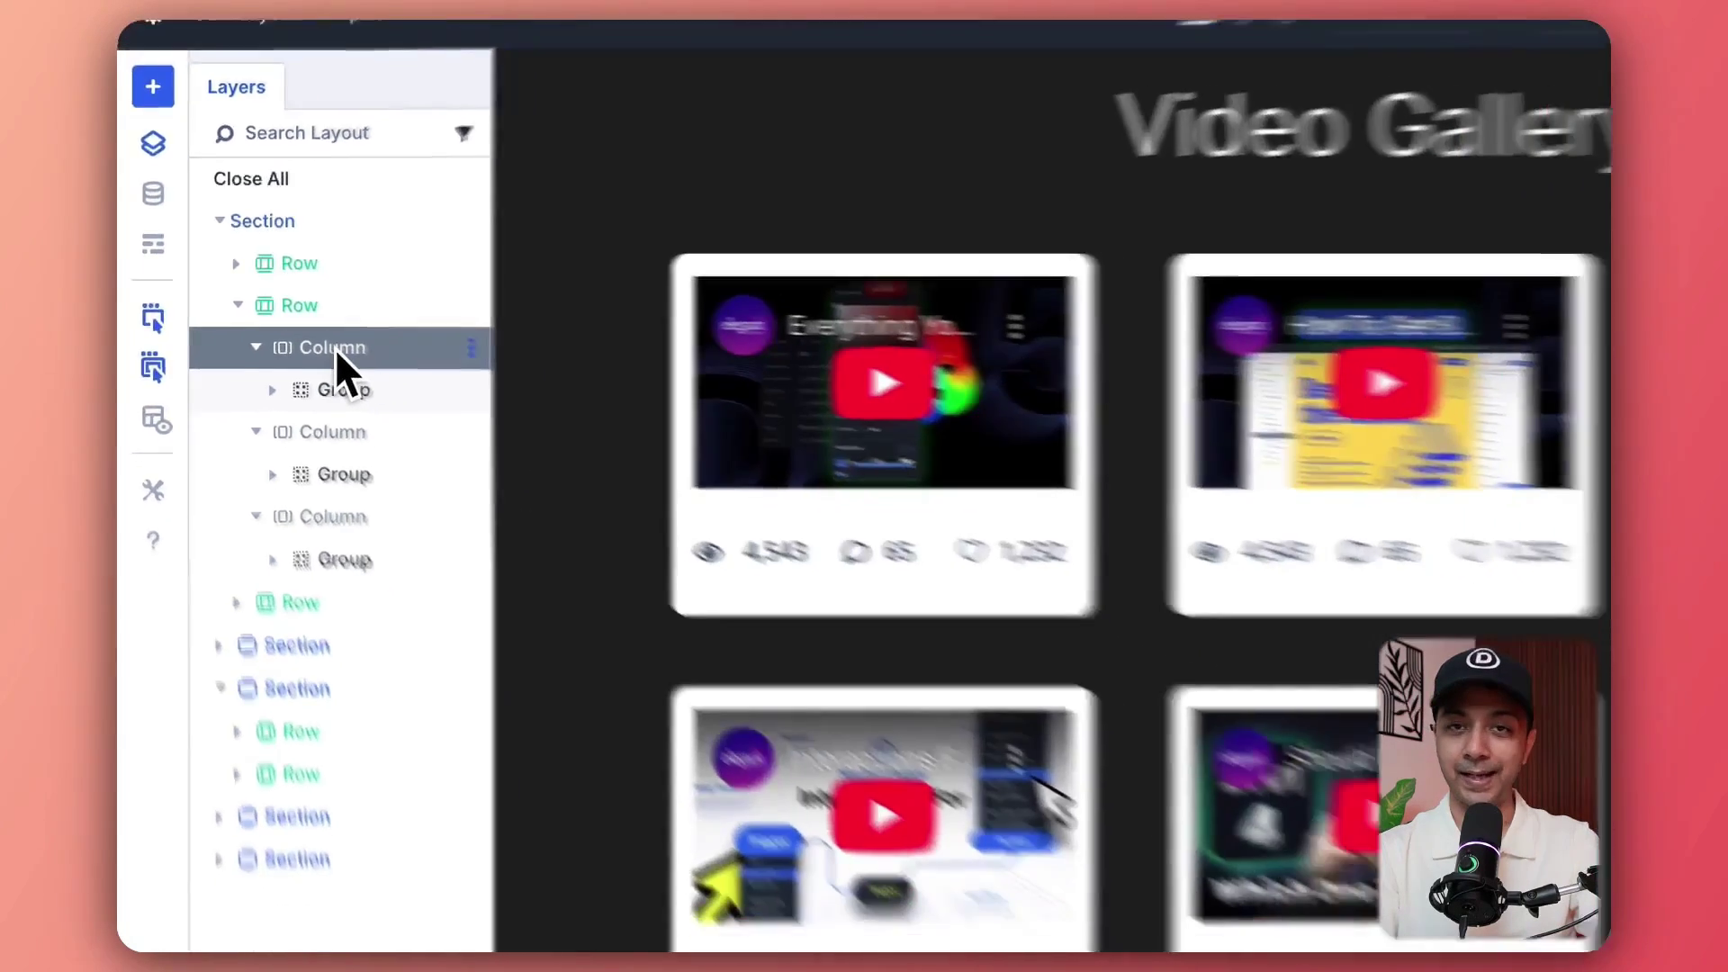
Expand the first video card's Group and nested Row, then move the Blurb into the third nested column
click(272, 390)
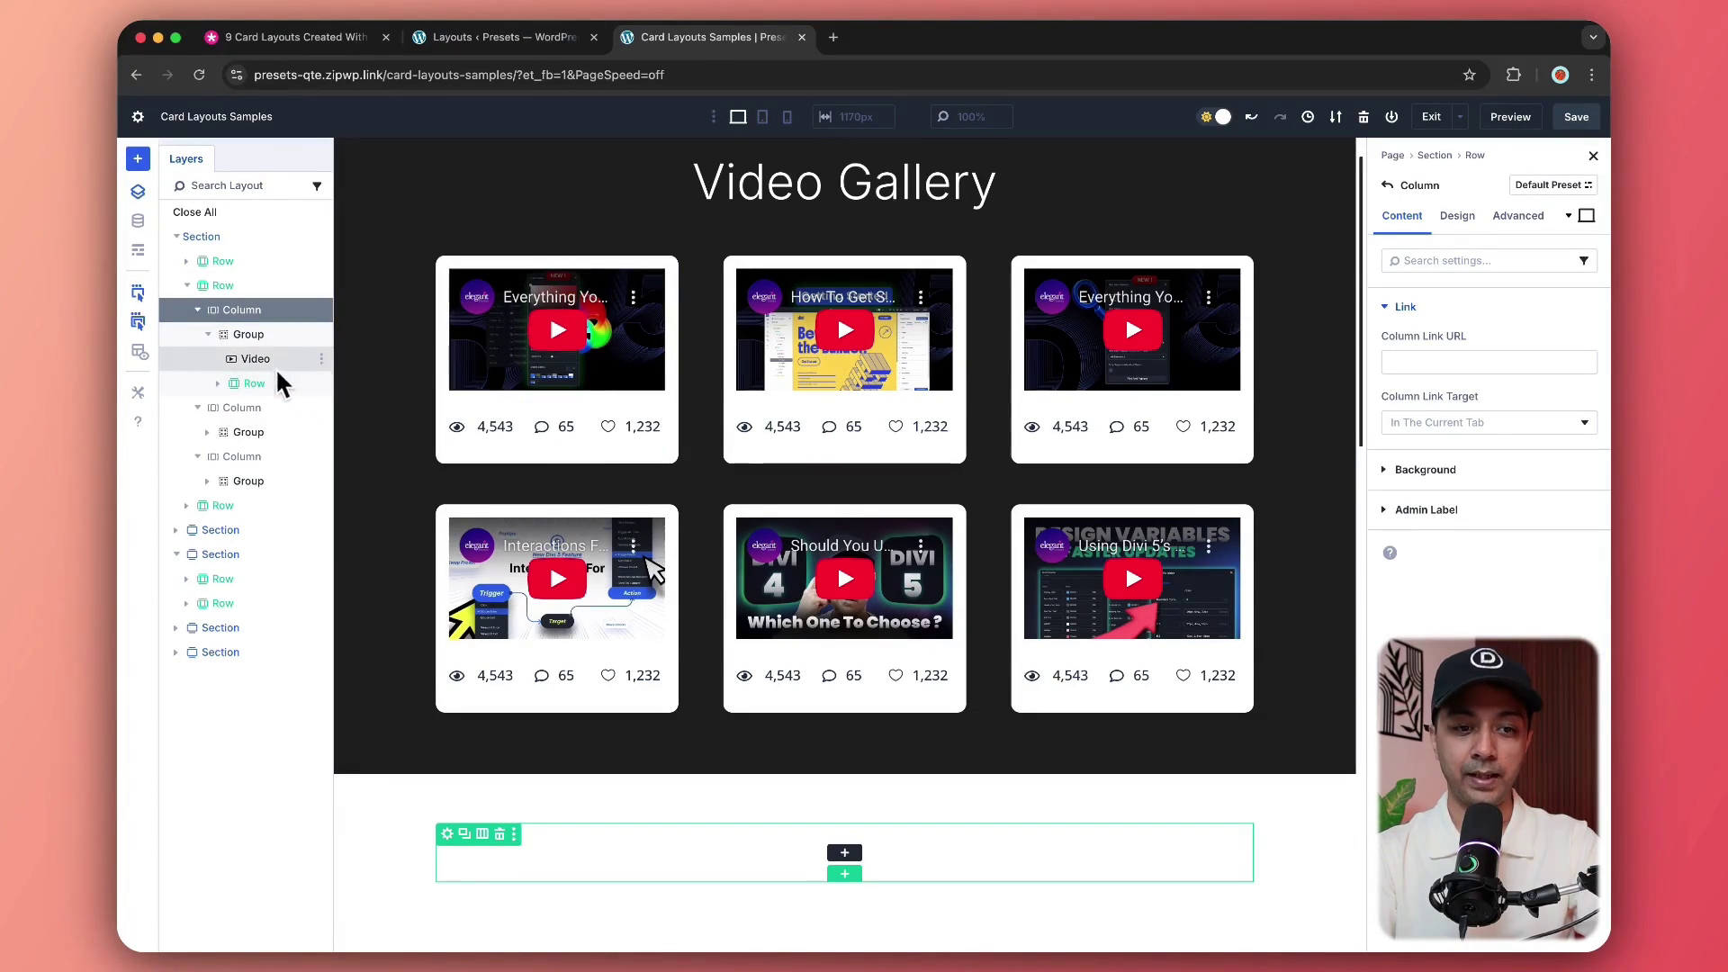
click(219, 384)
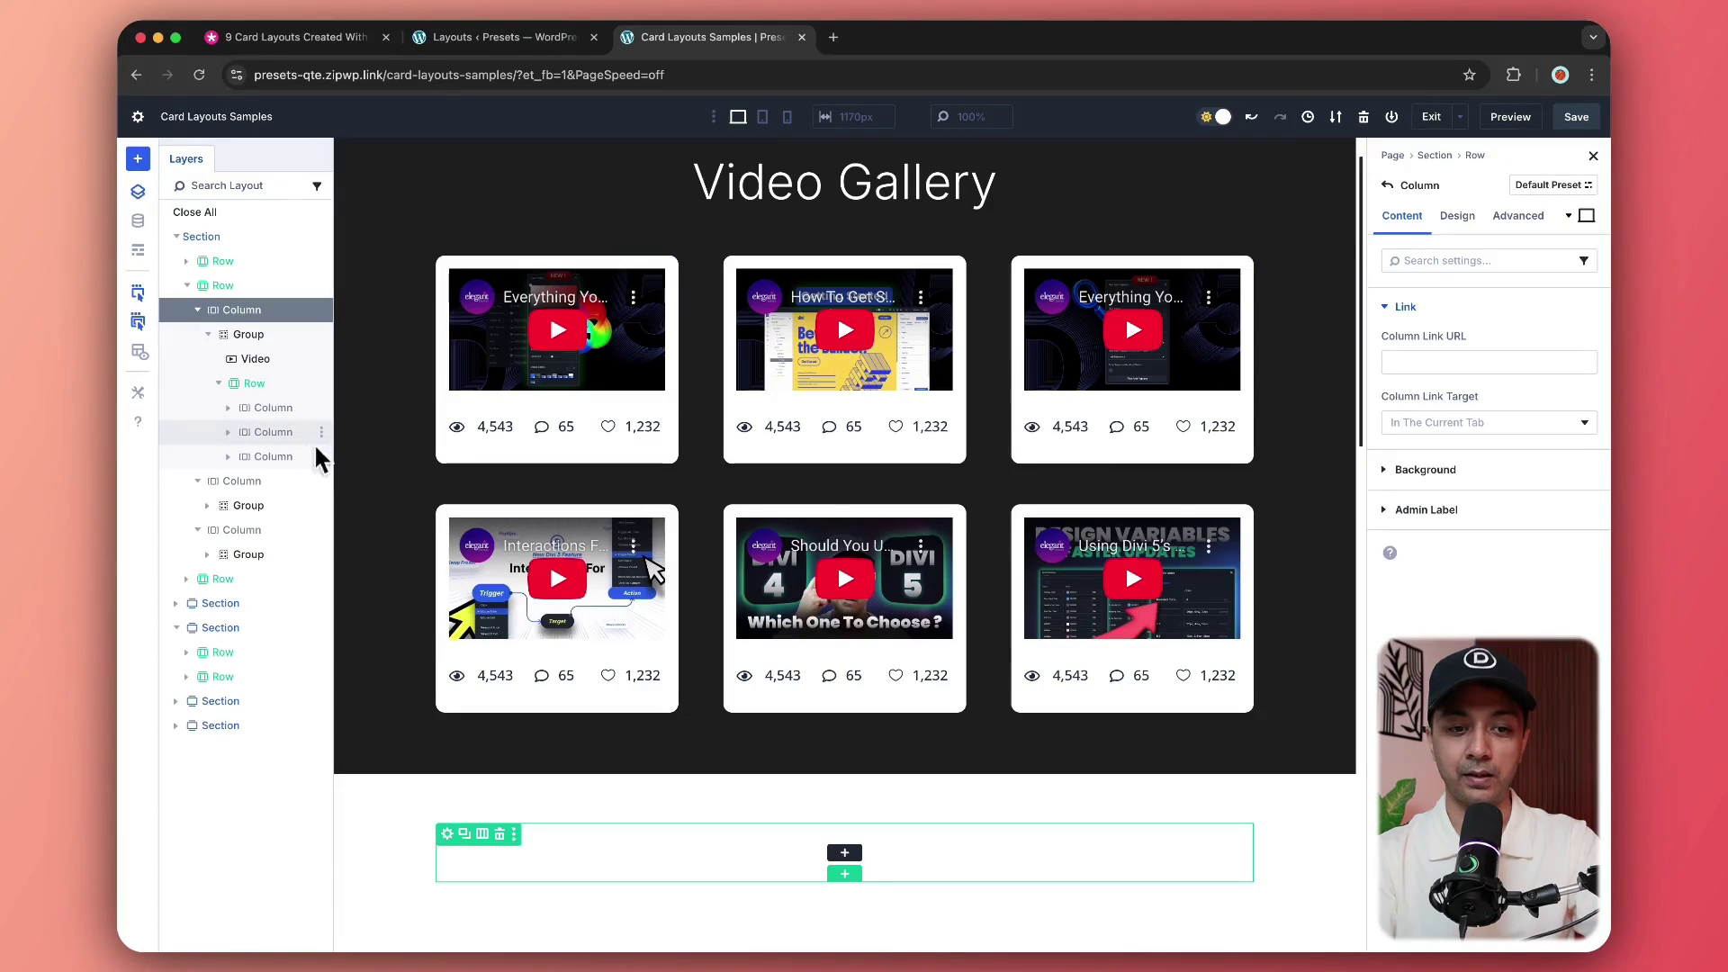
click(229, 409)
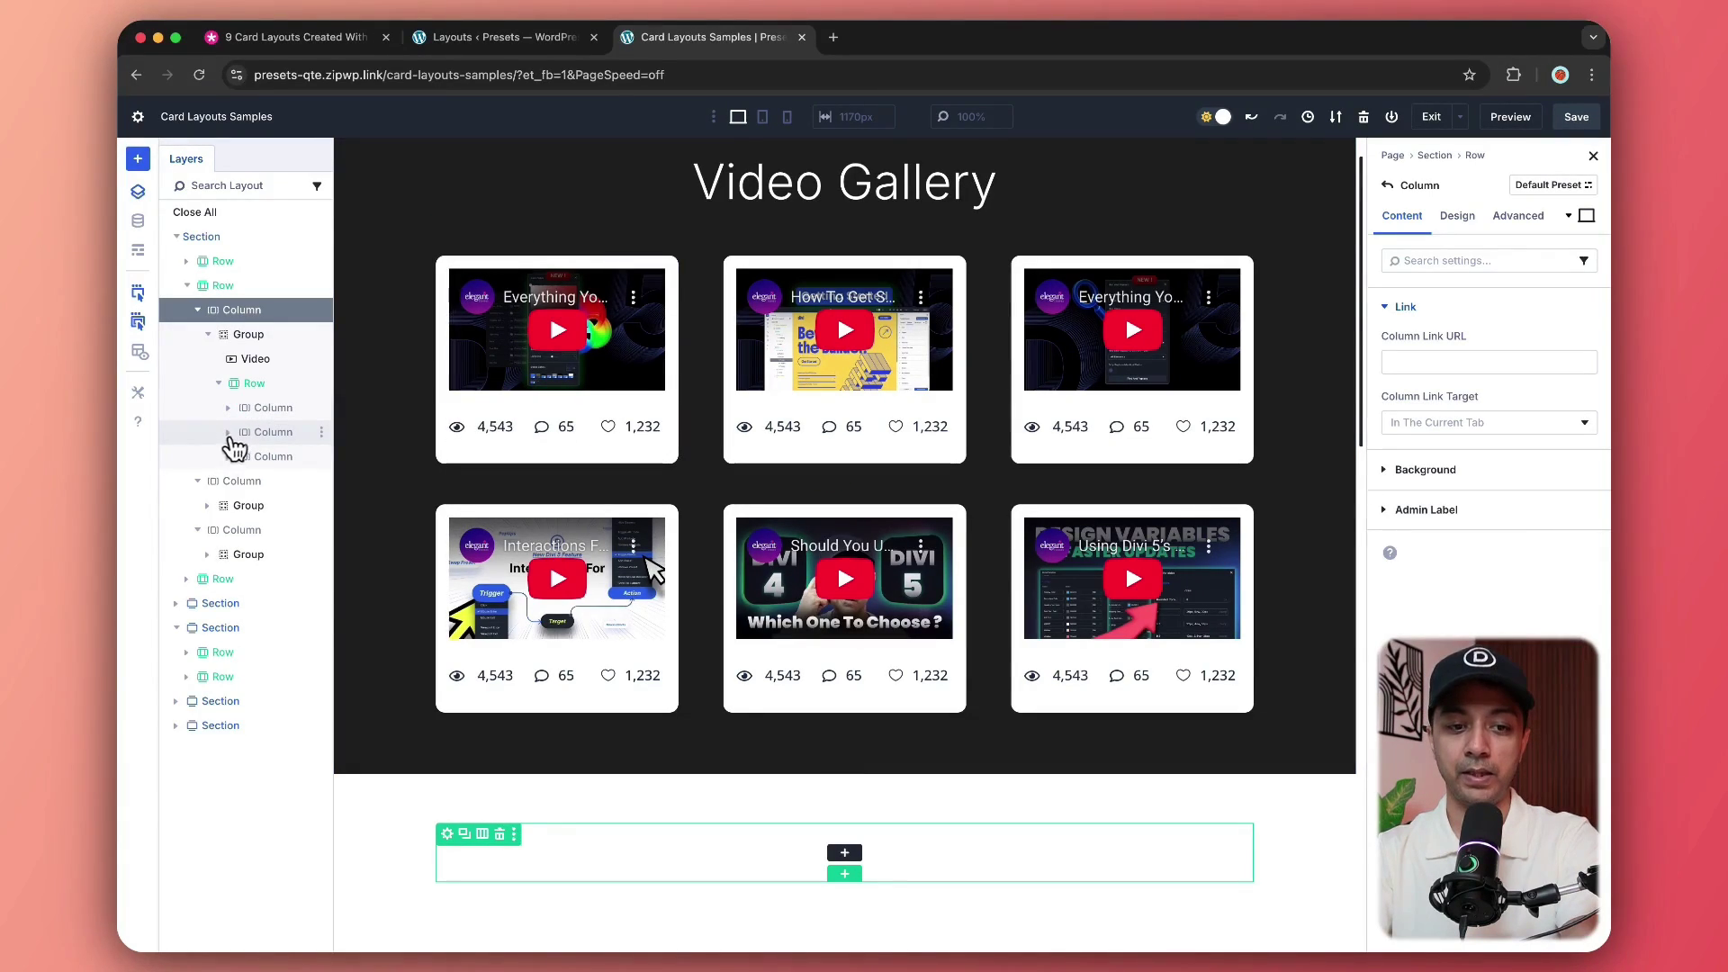
click(230, 432)
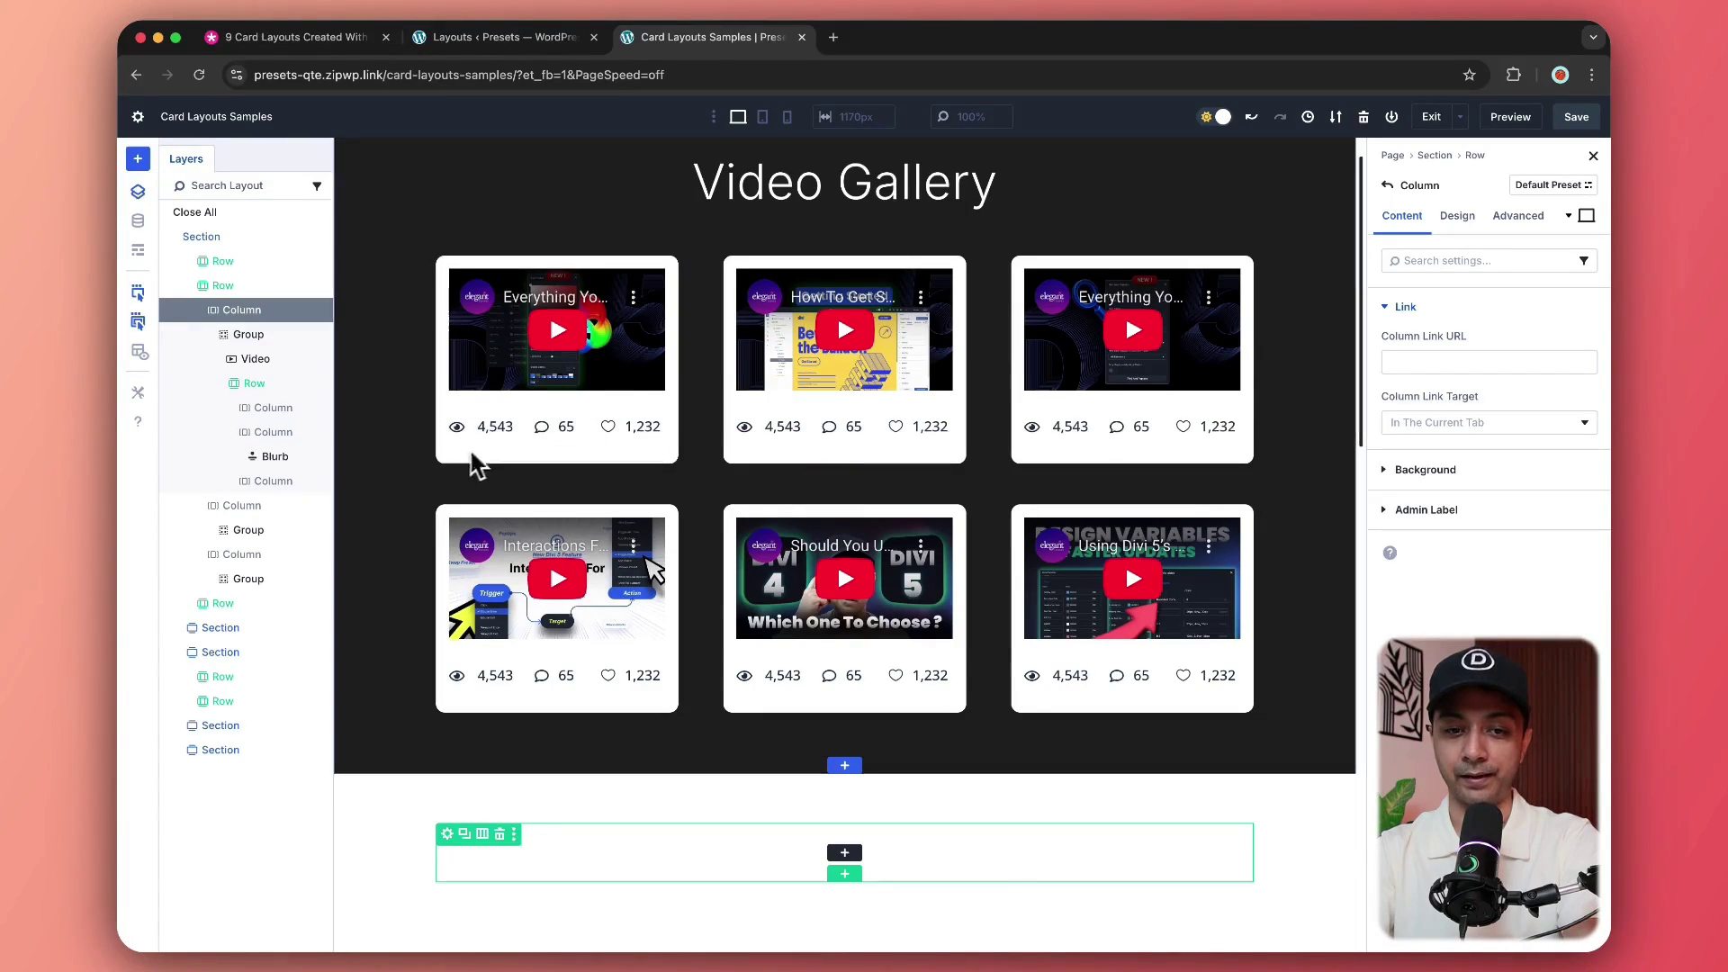
drag(257, 455, 298, 475)
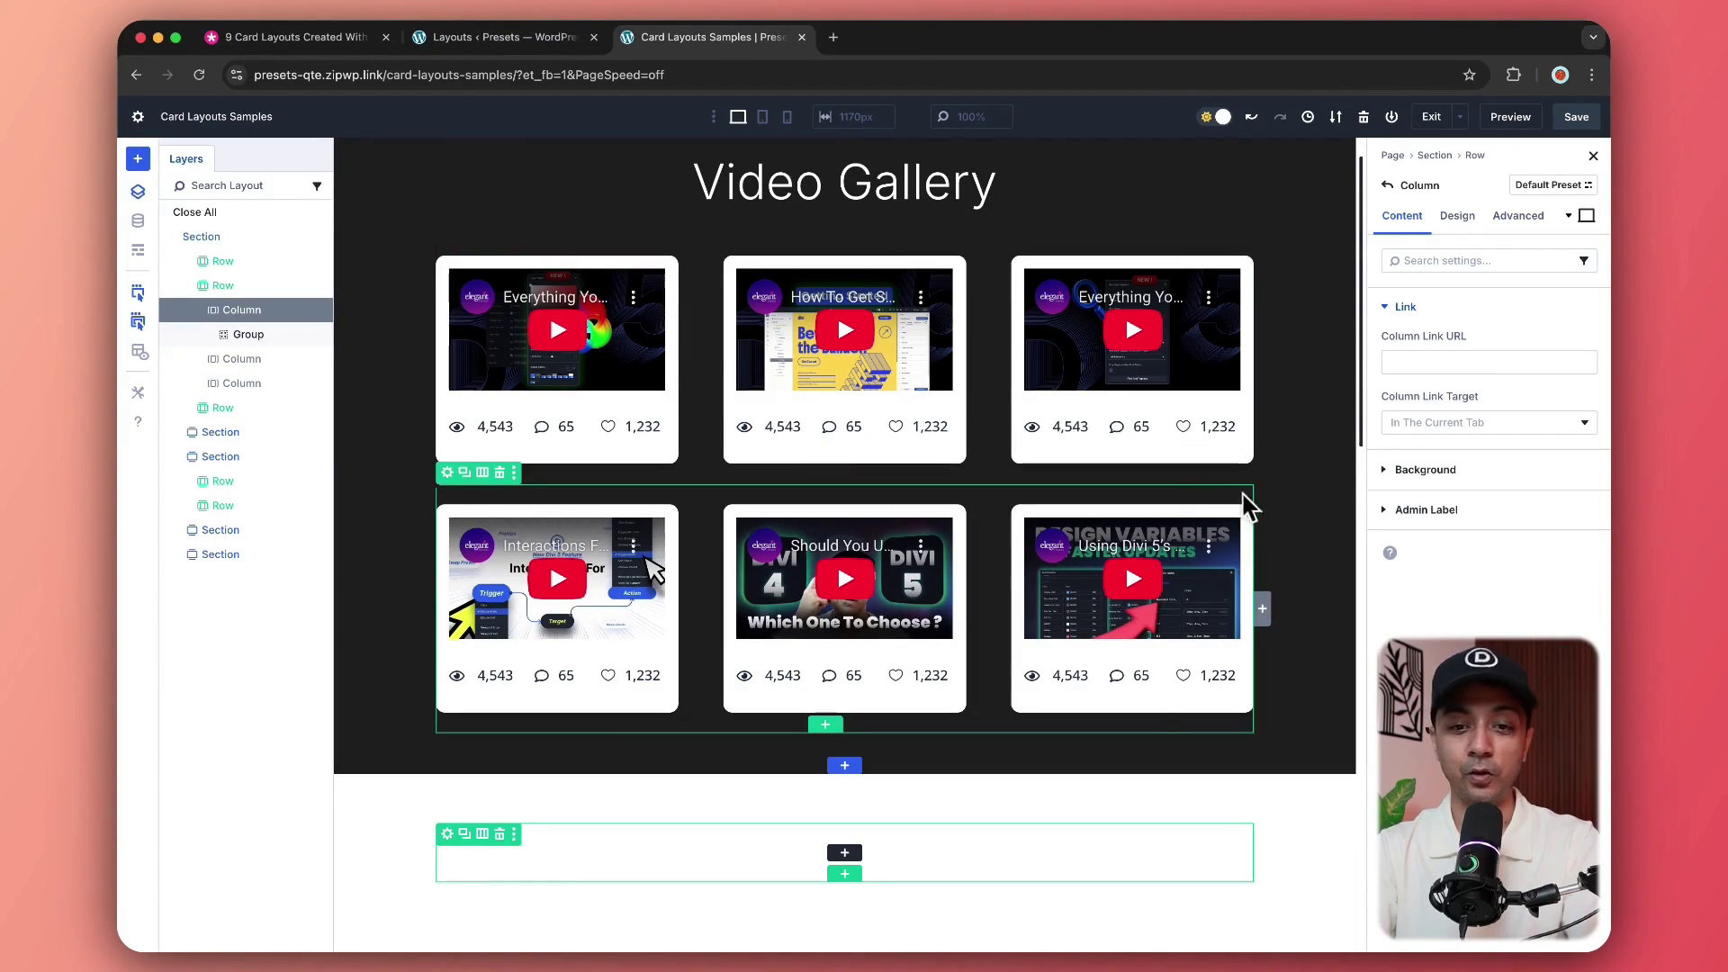
Collapse Video Gallery's layers and select the Upcoming Events section, heading row and event card row
scroll(1260, 619, down, 2)
scroll(1261, 619, down, 10)
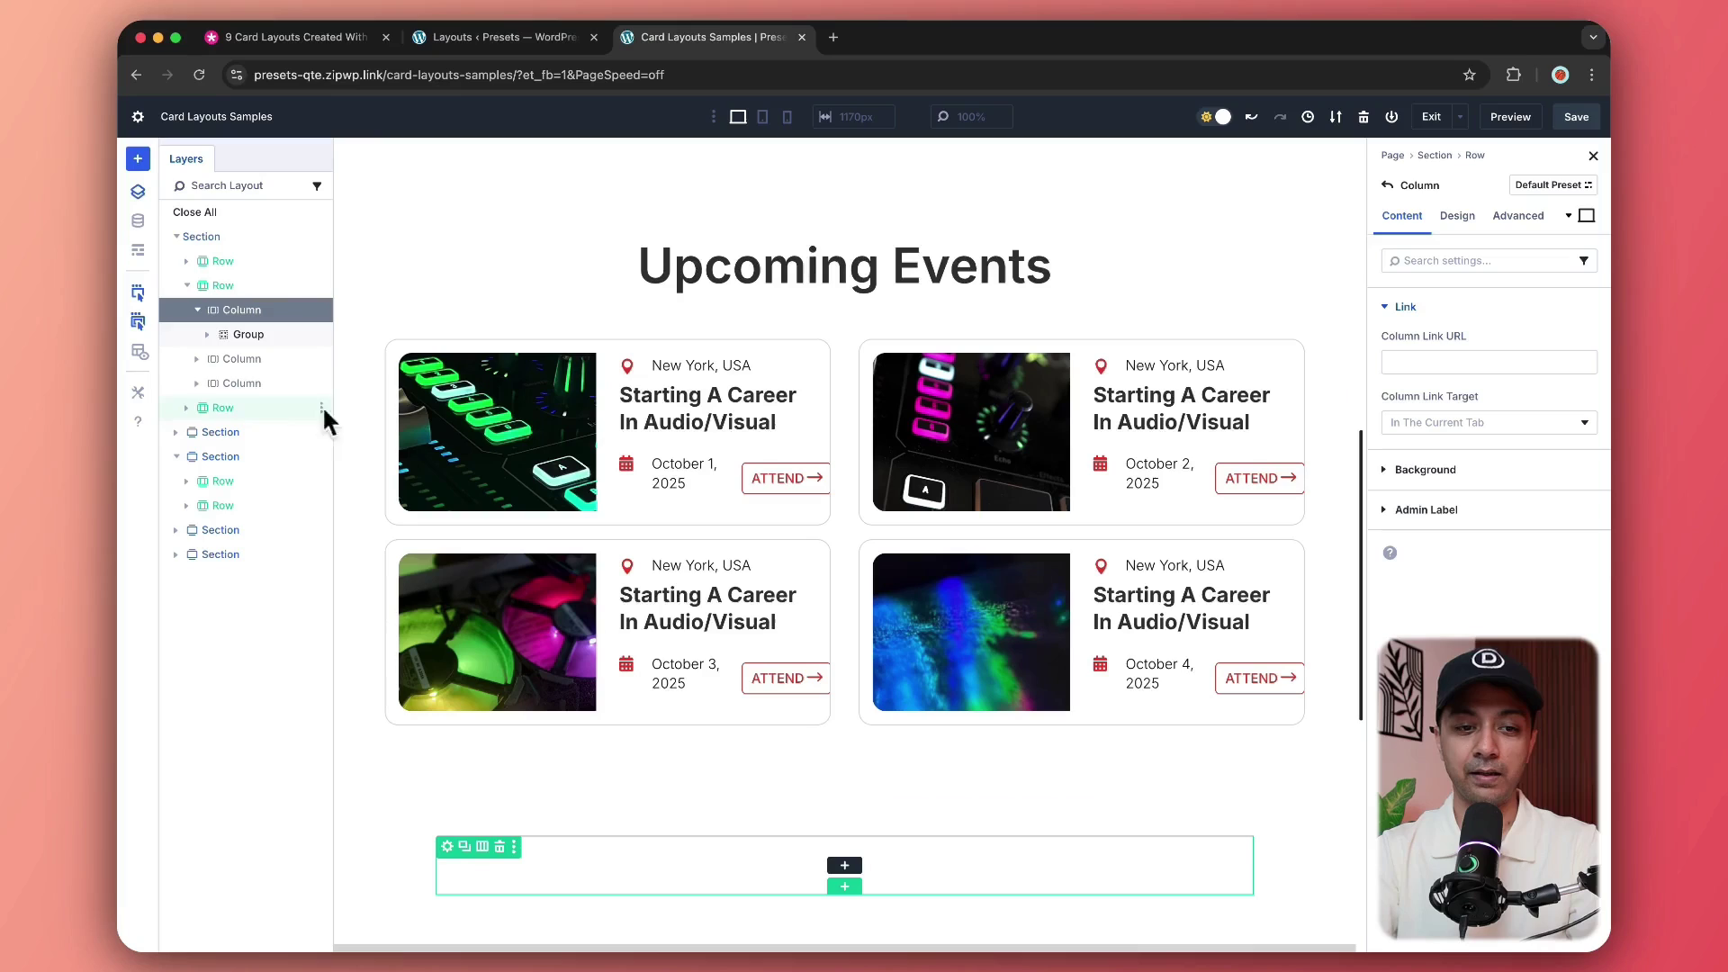
click(177, 236)
click(202, 285)
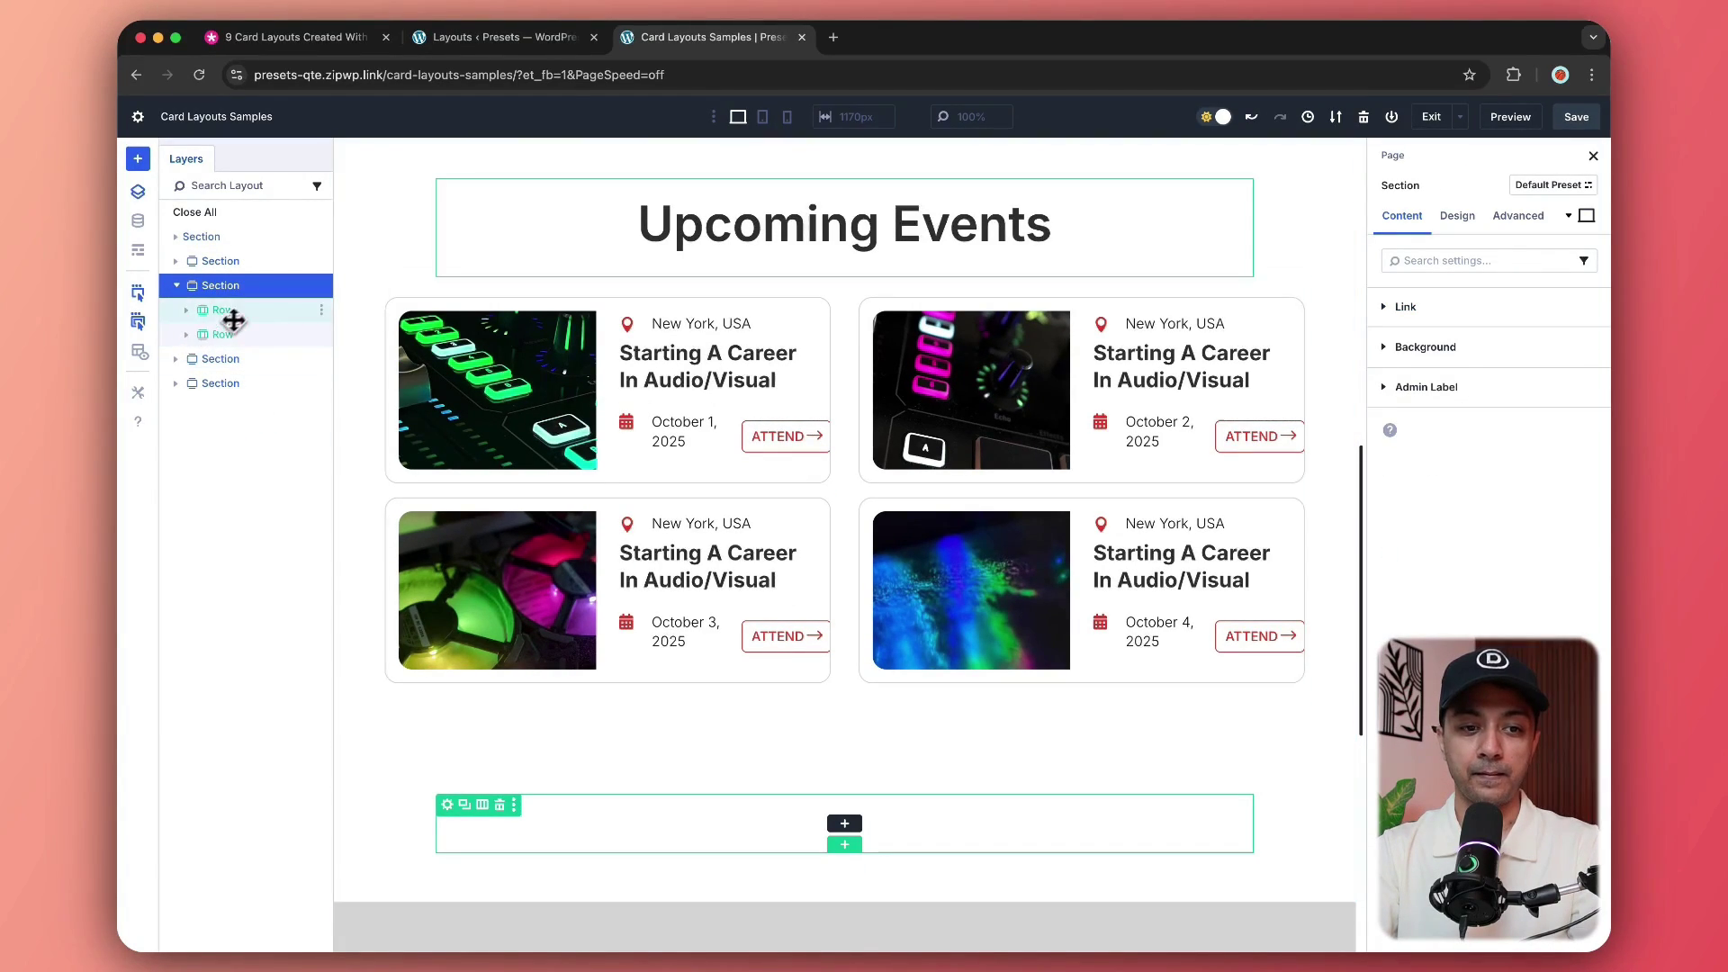
click(224, 312)
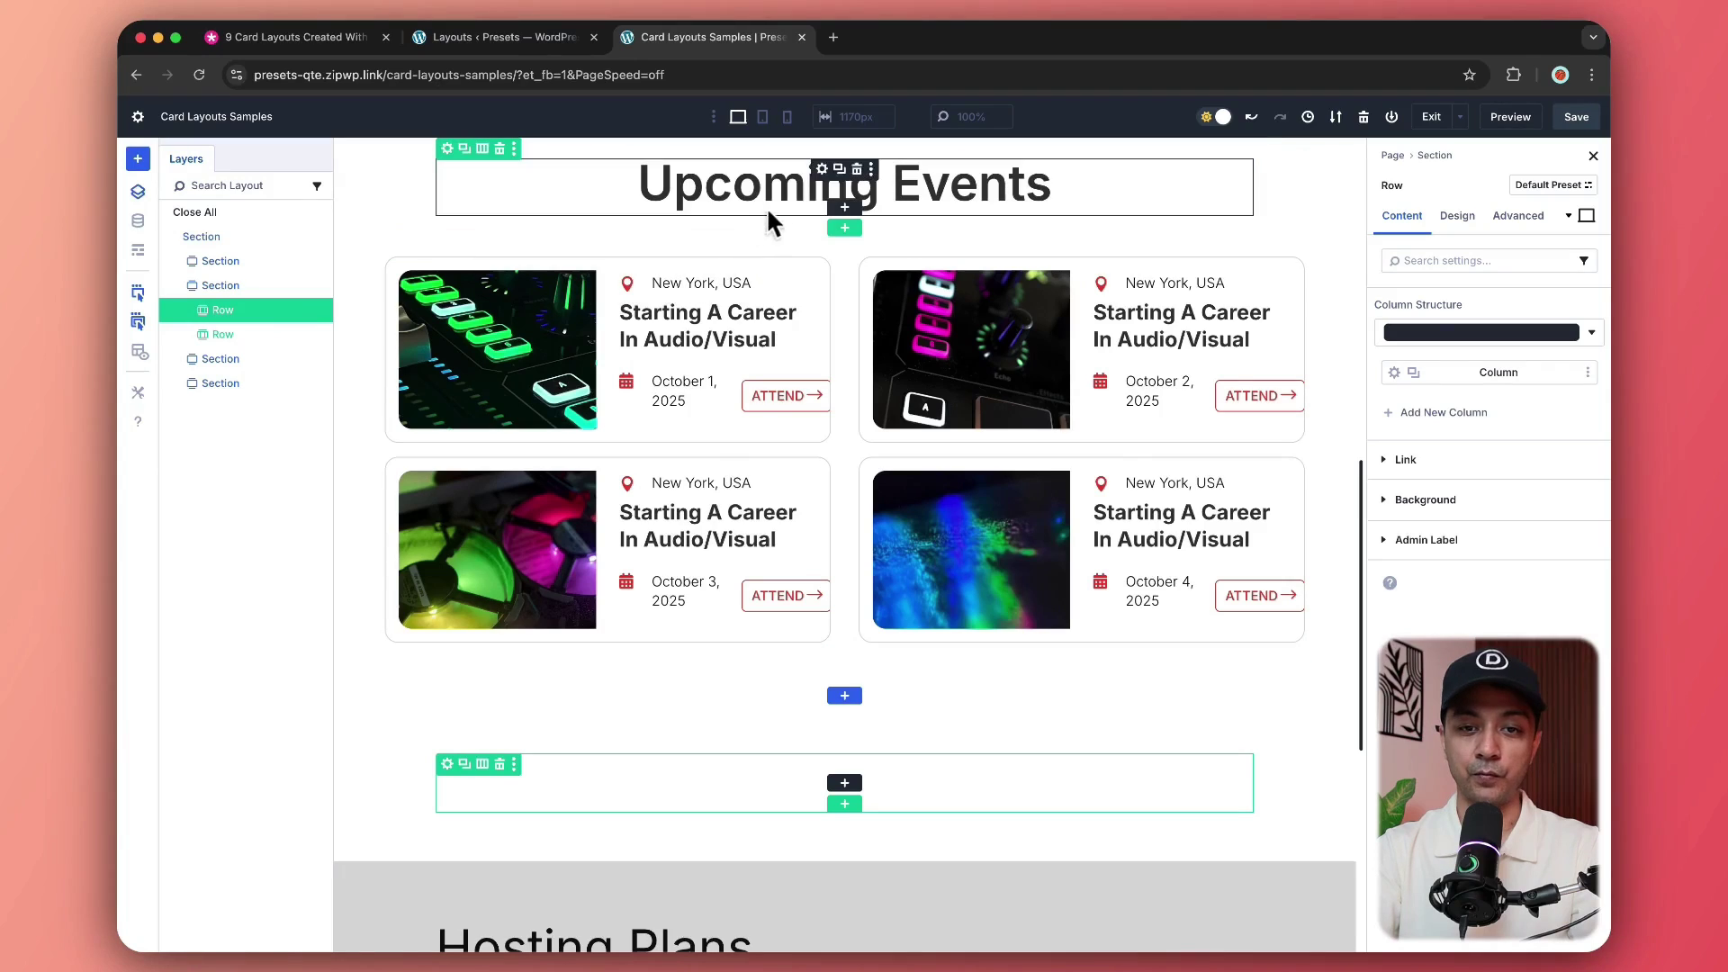
click(216, 333)
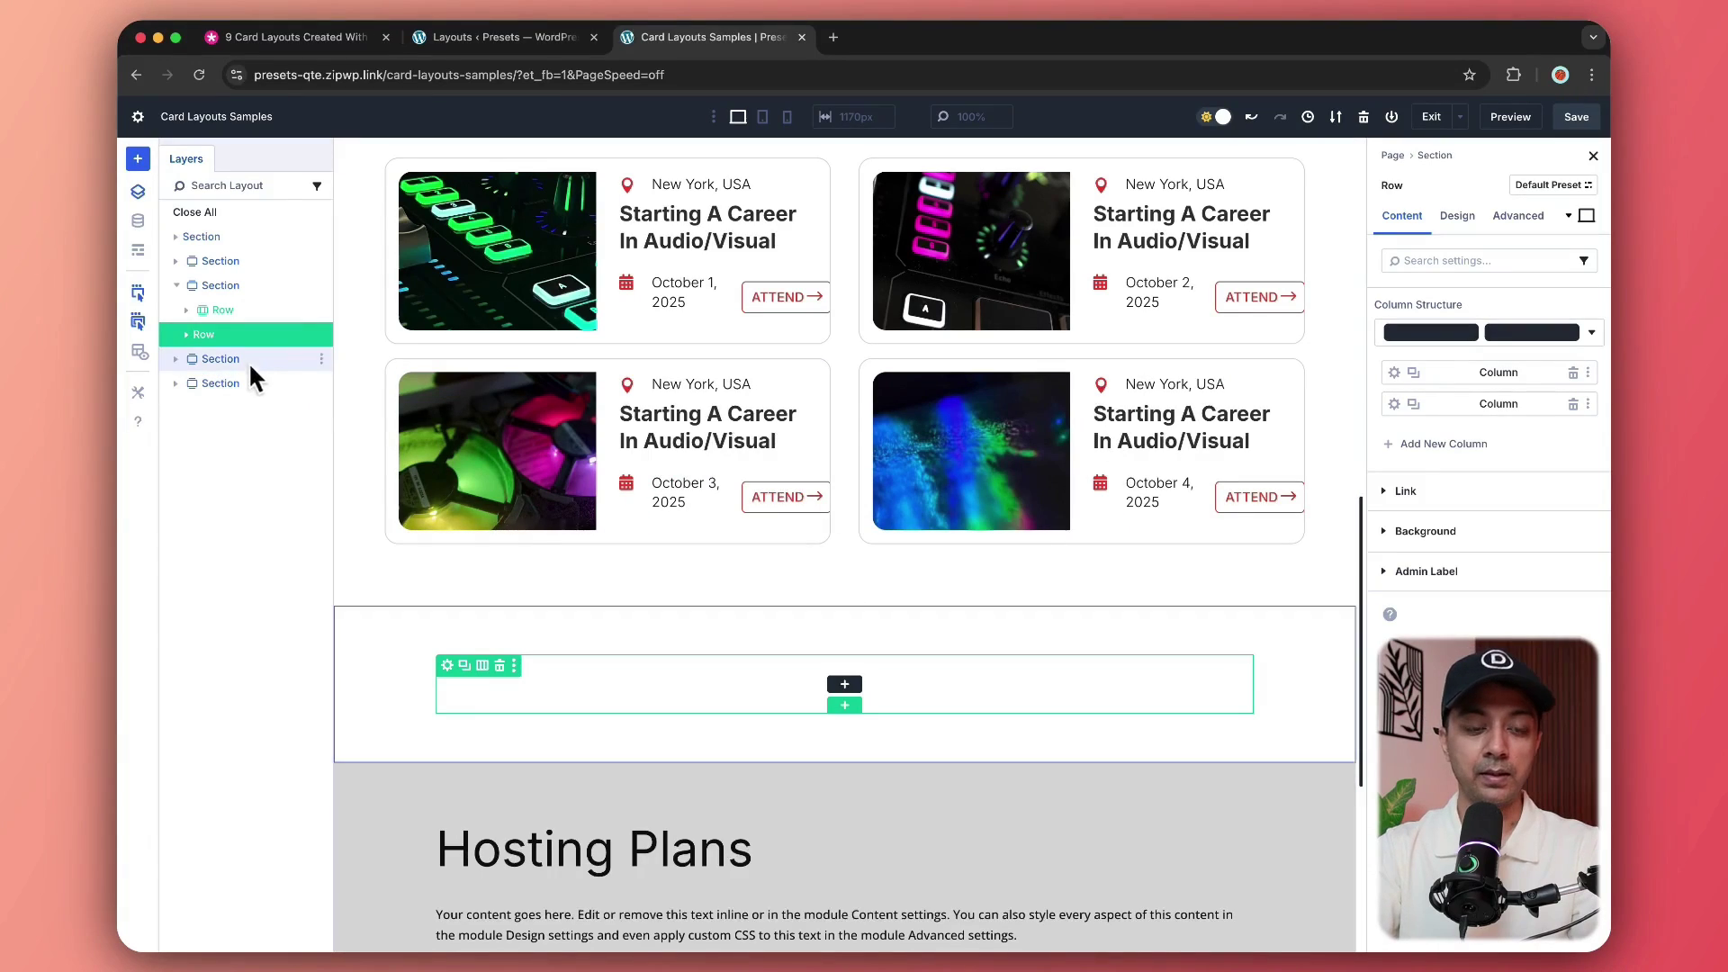
Expand the event card row and its first column, leaving its two Groups collapsed
click(187, 335)
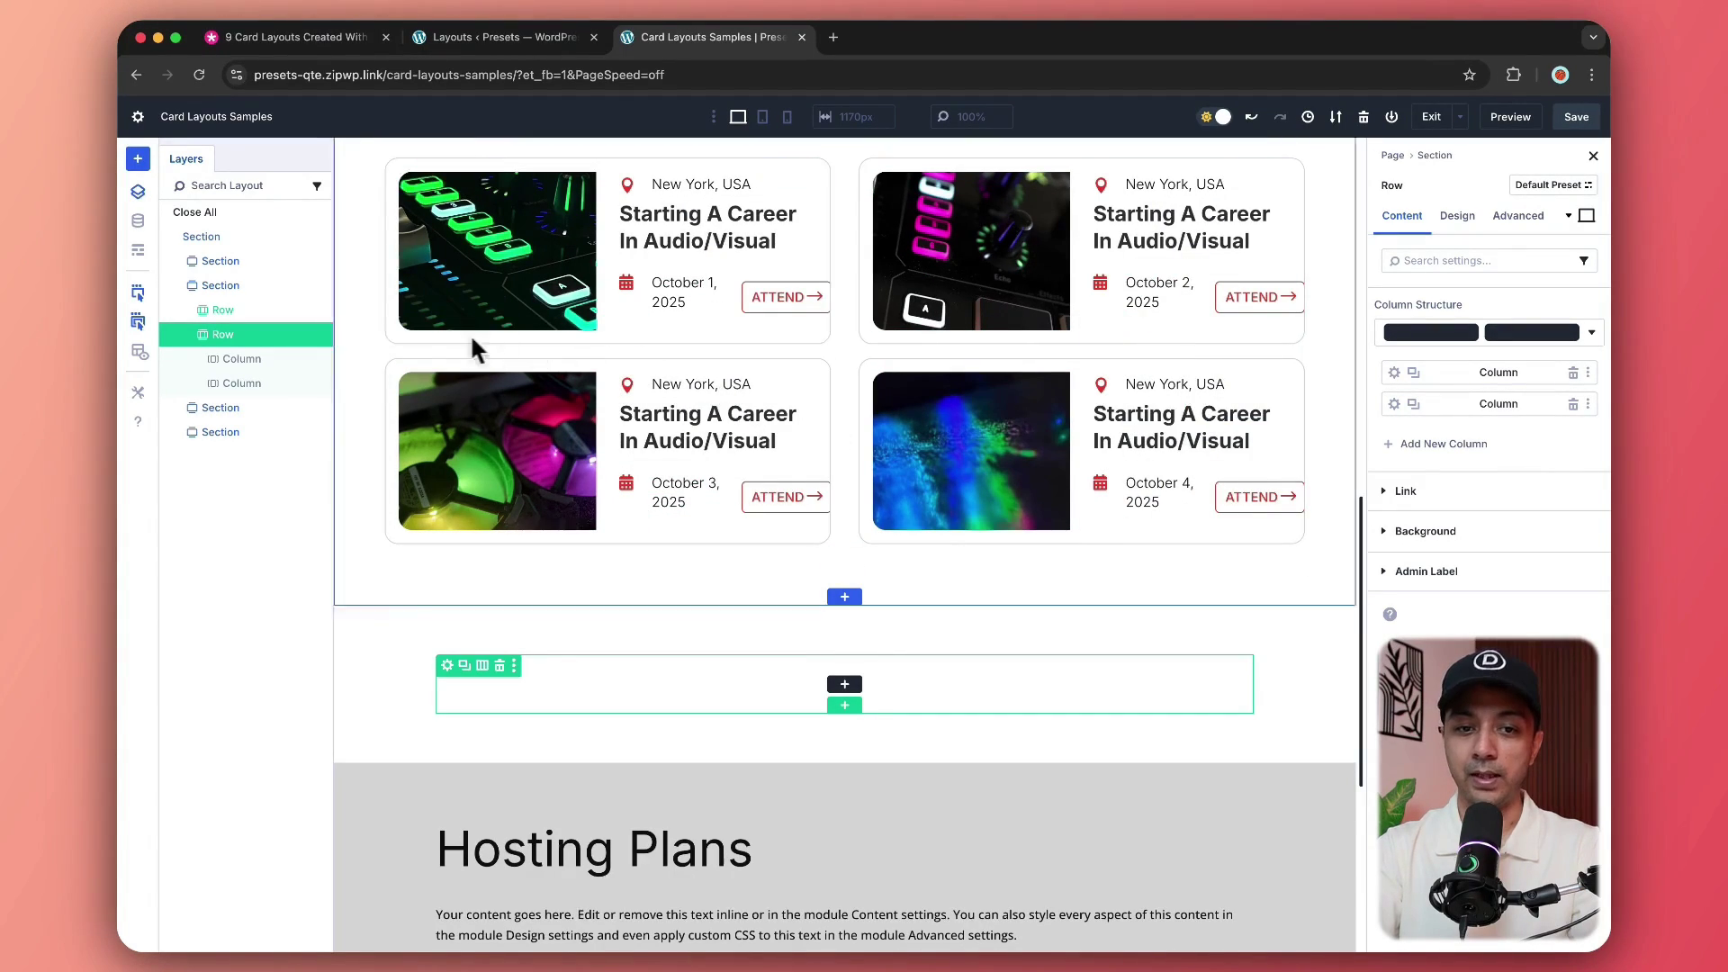
click(197, 359)
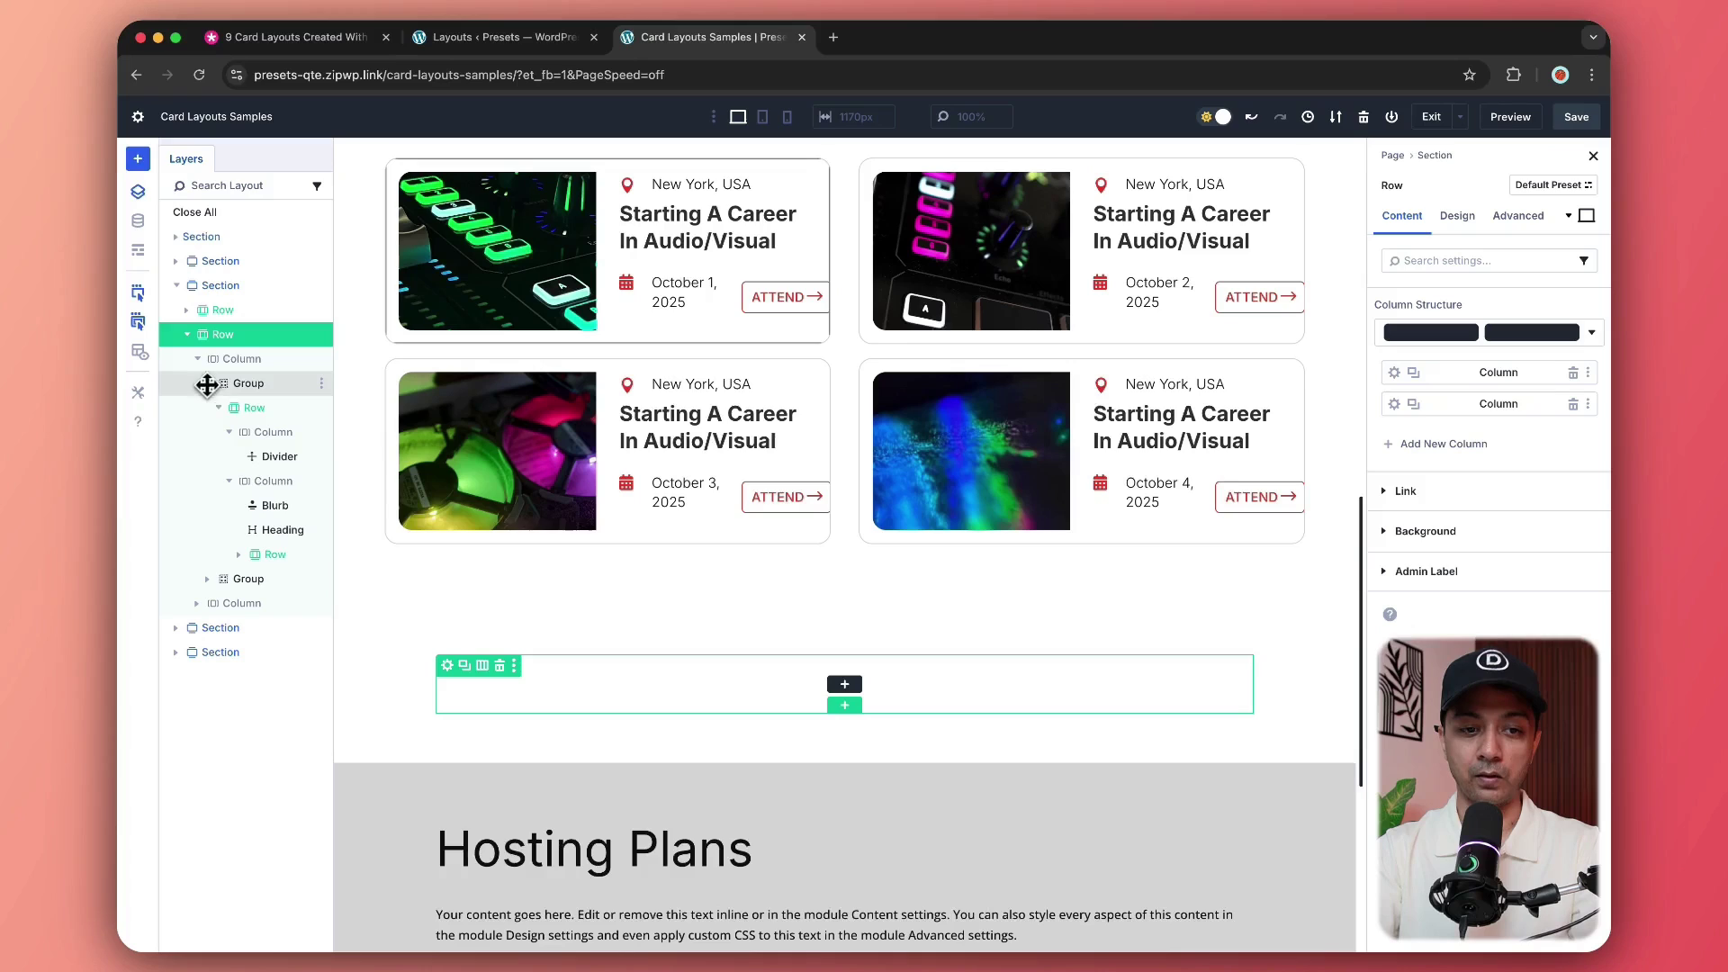
click(219, 408)
click(220, 406)
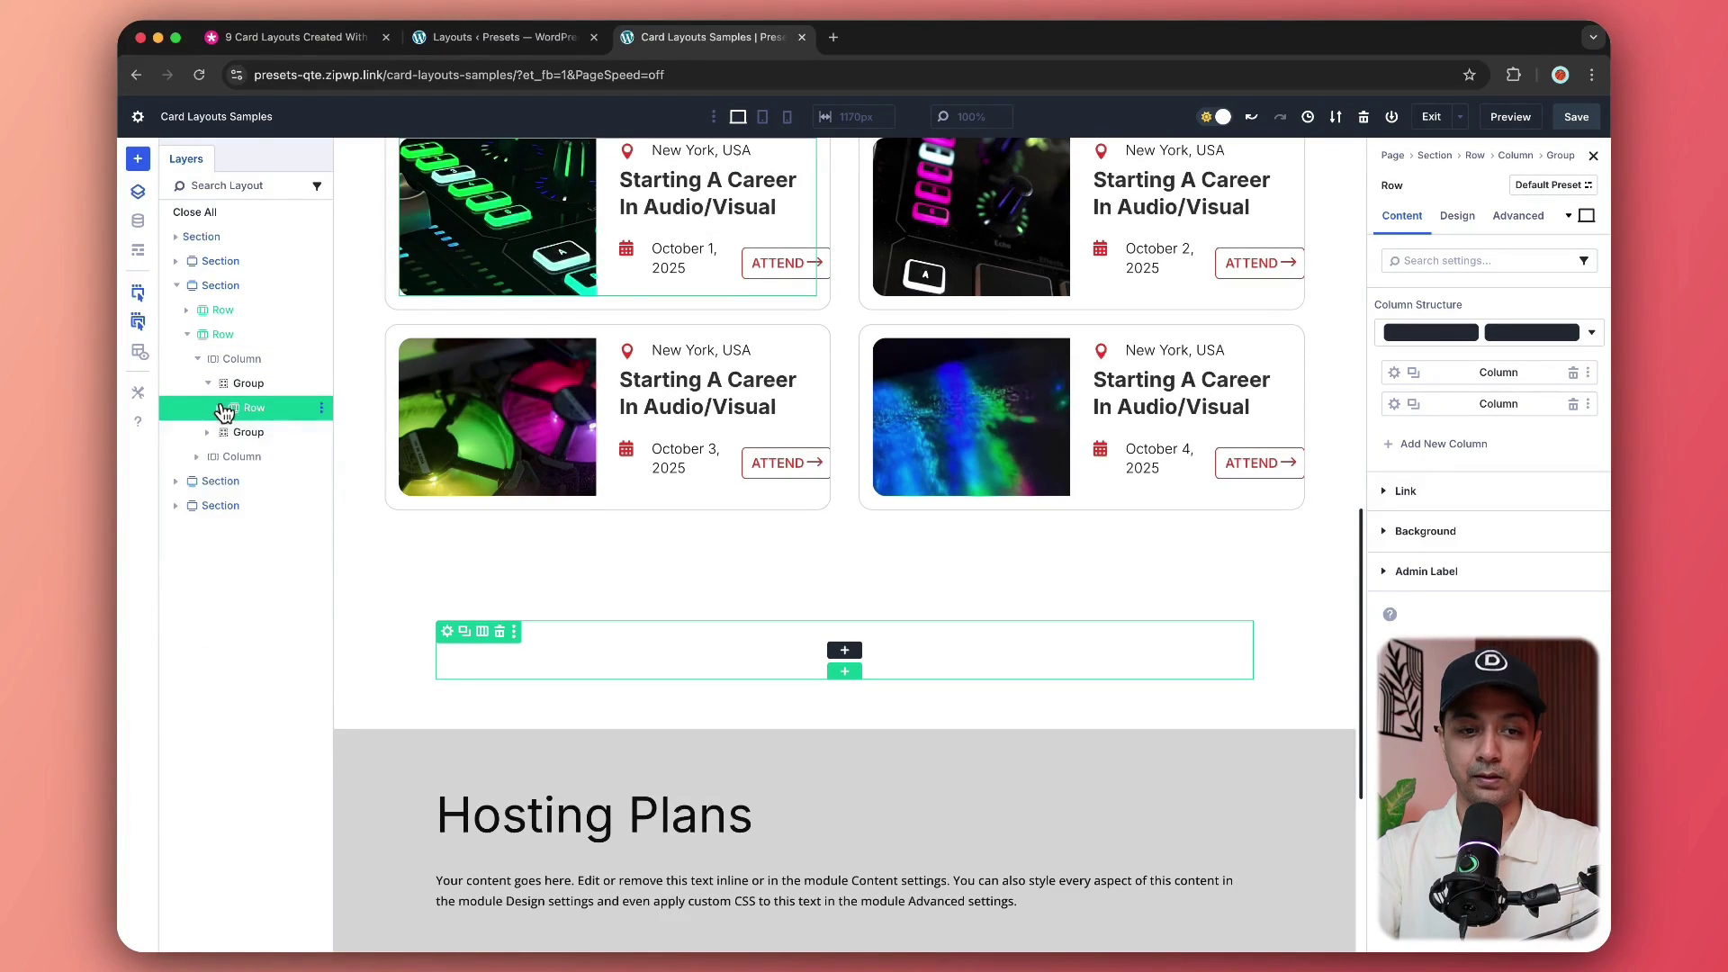
click(208, 383)
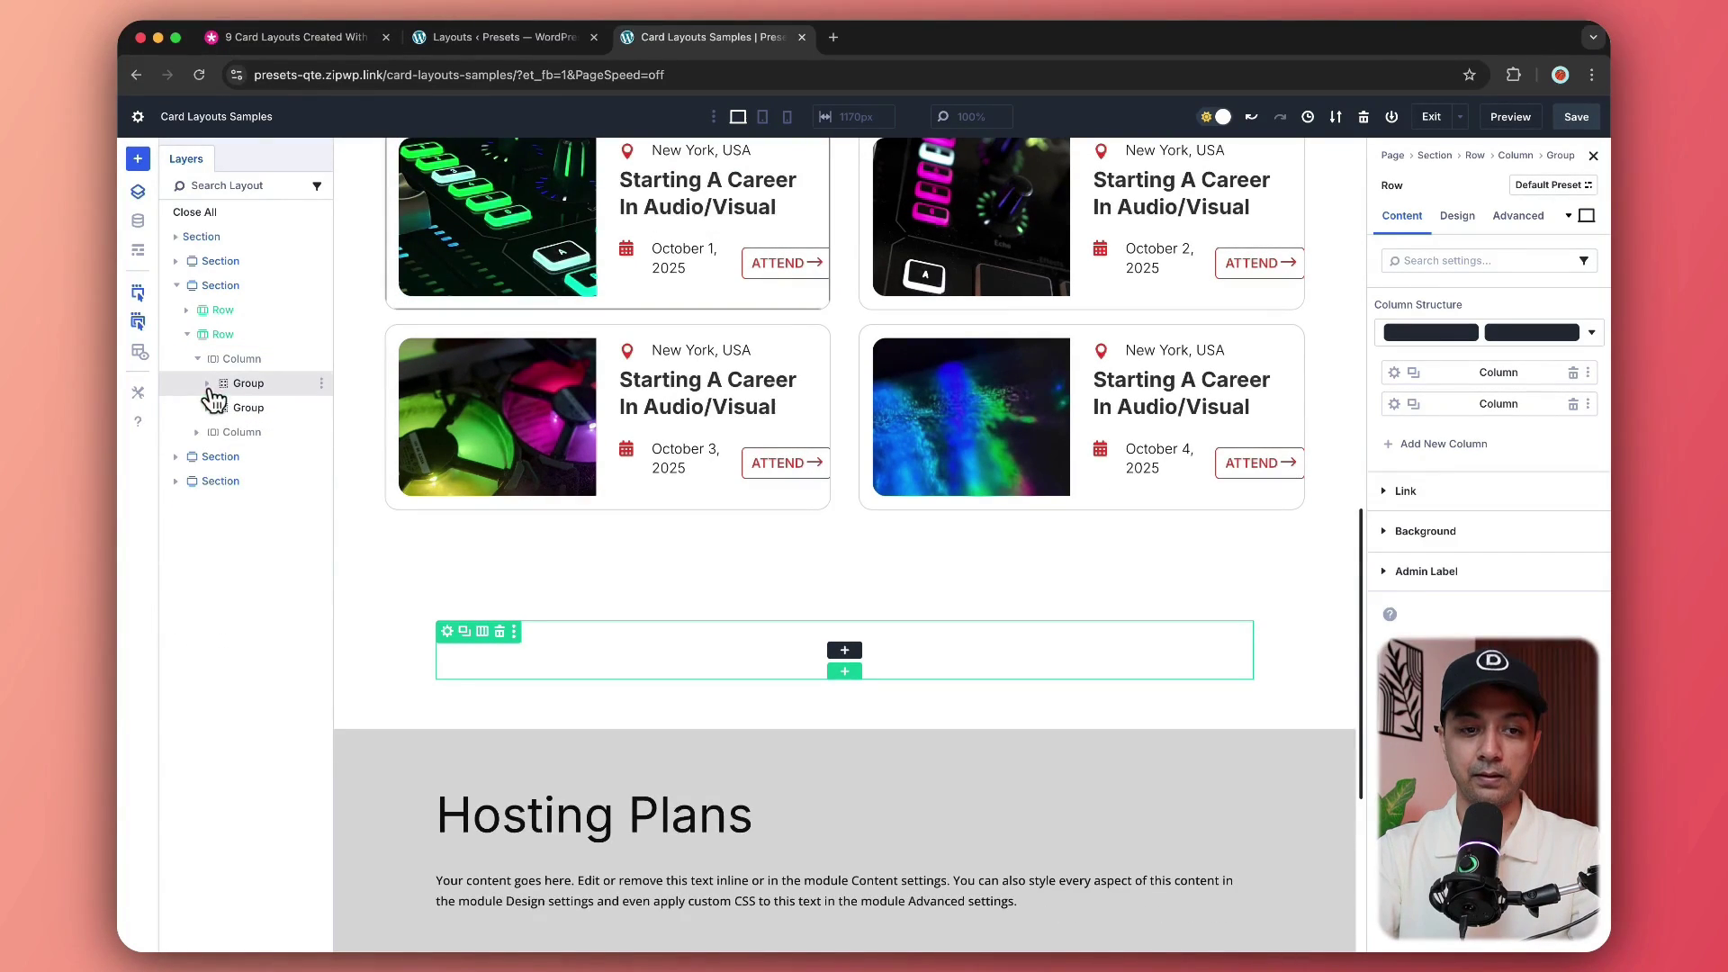
scroll(520, 304, up, 1)
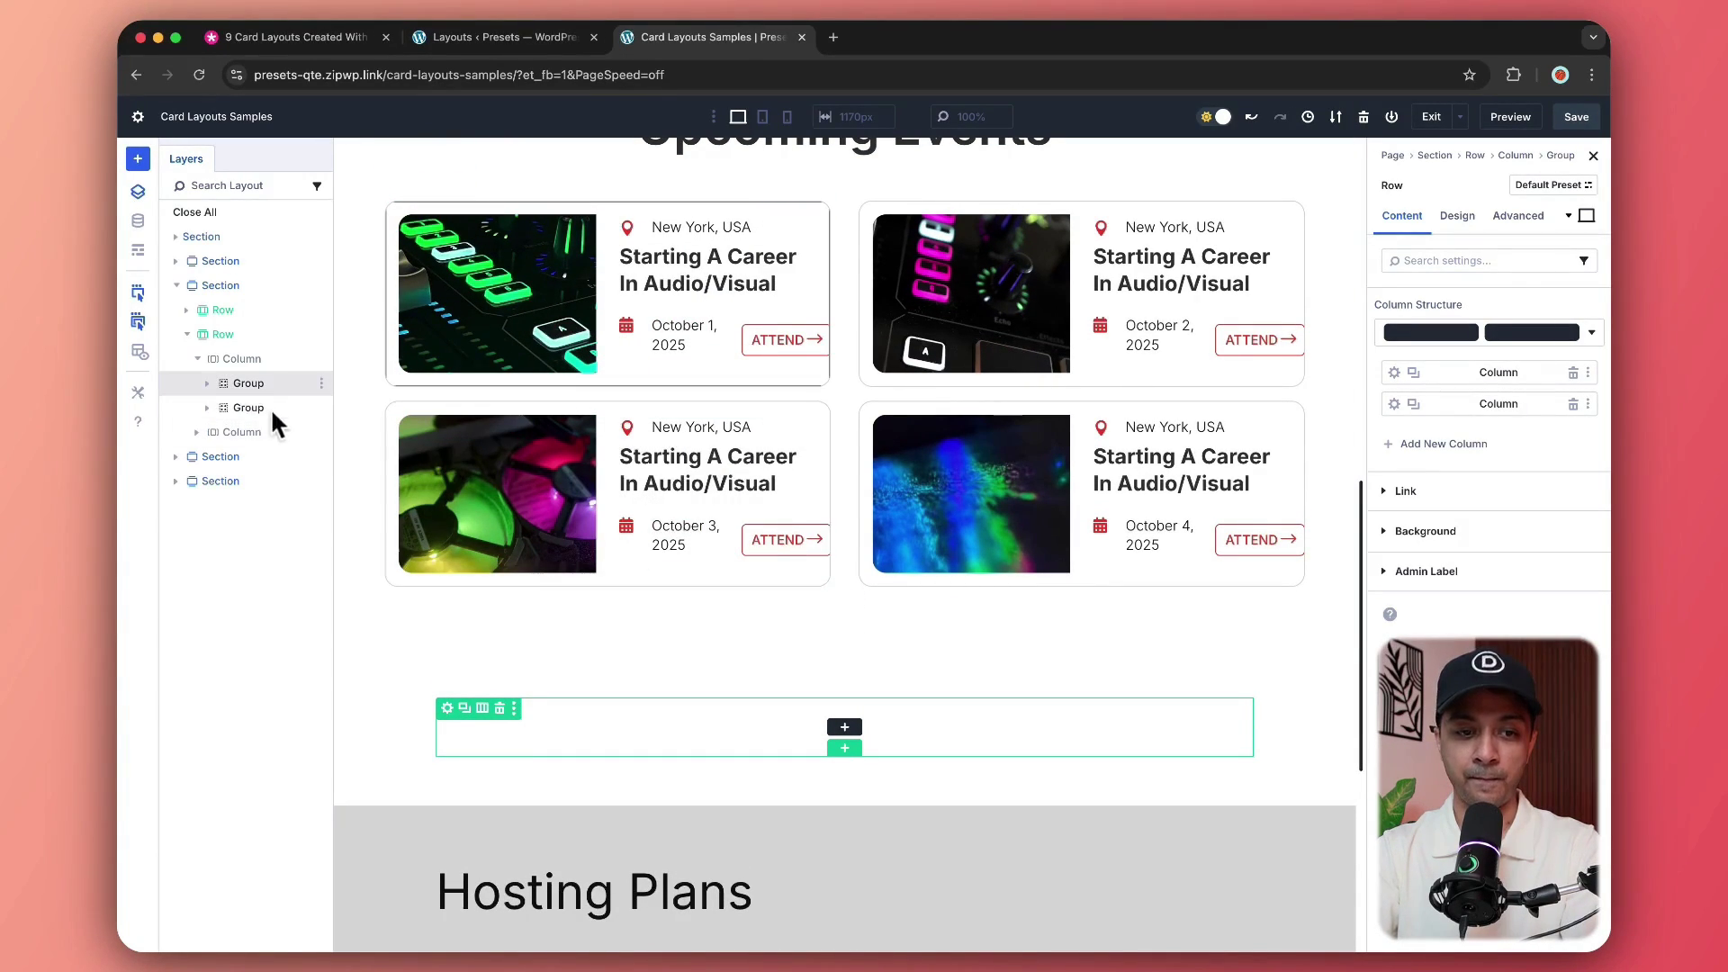
Expand the first event card's Group and inner Row, showing the second column's Blurb, Heading and Row
click(209, 386)
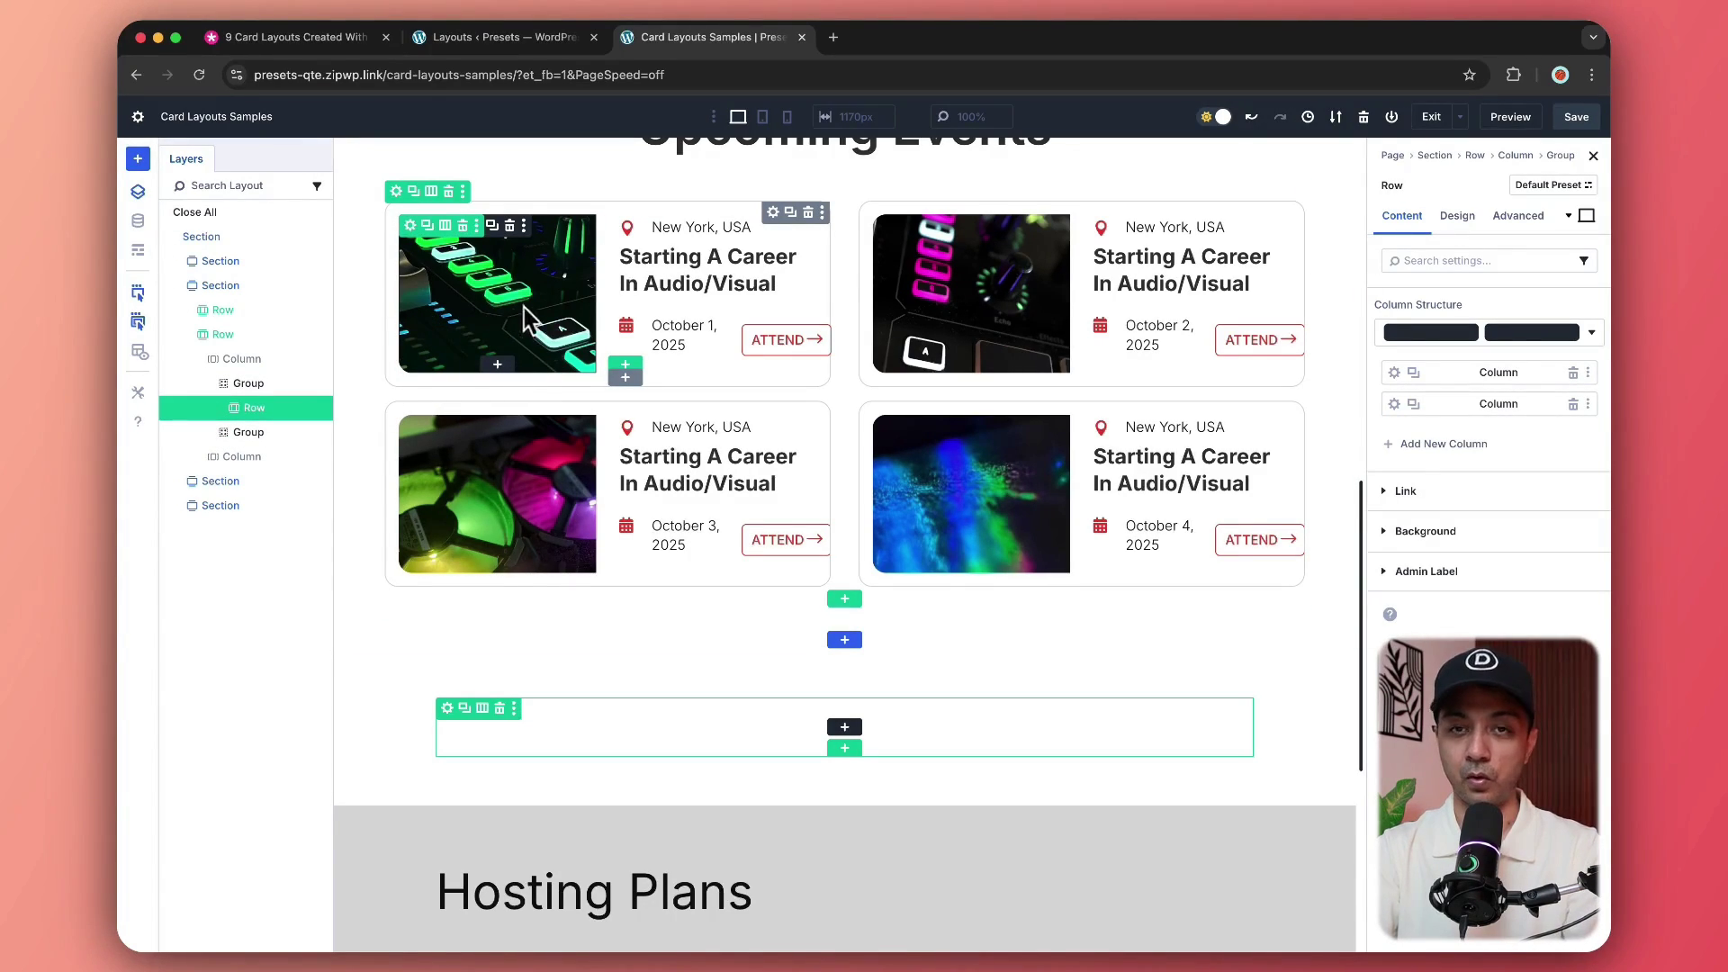
click(217, 409)
click(231, 433)
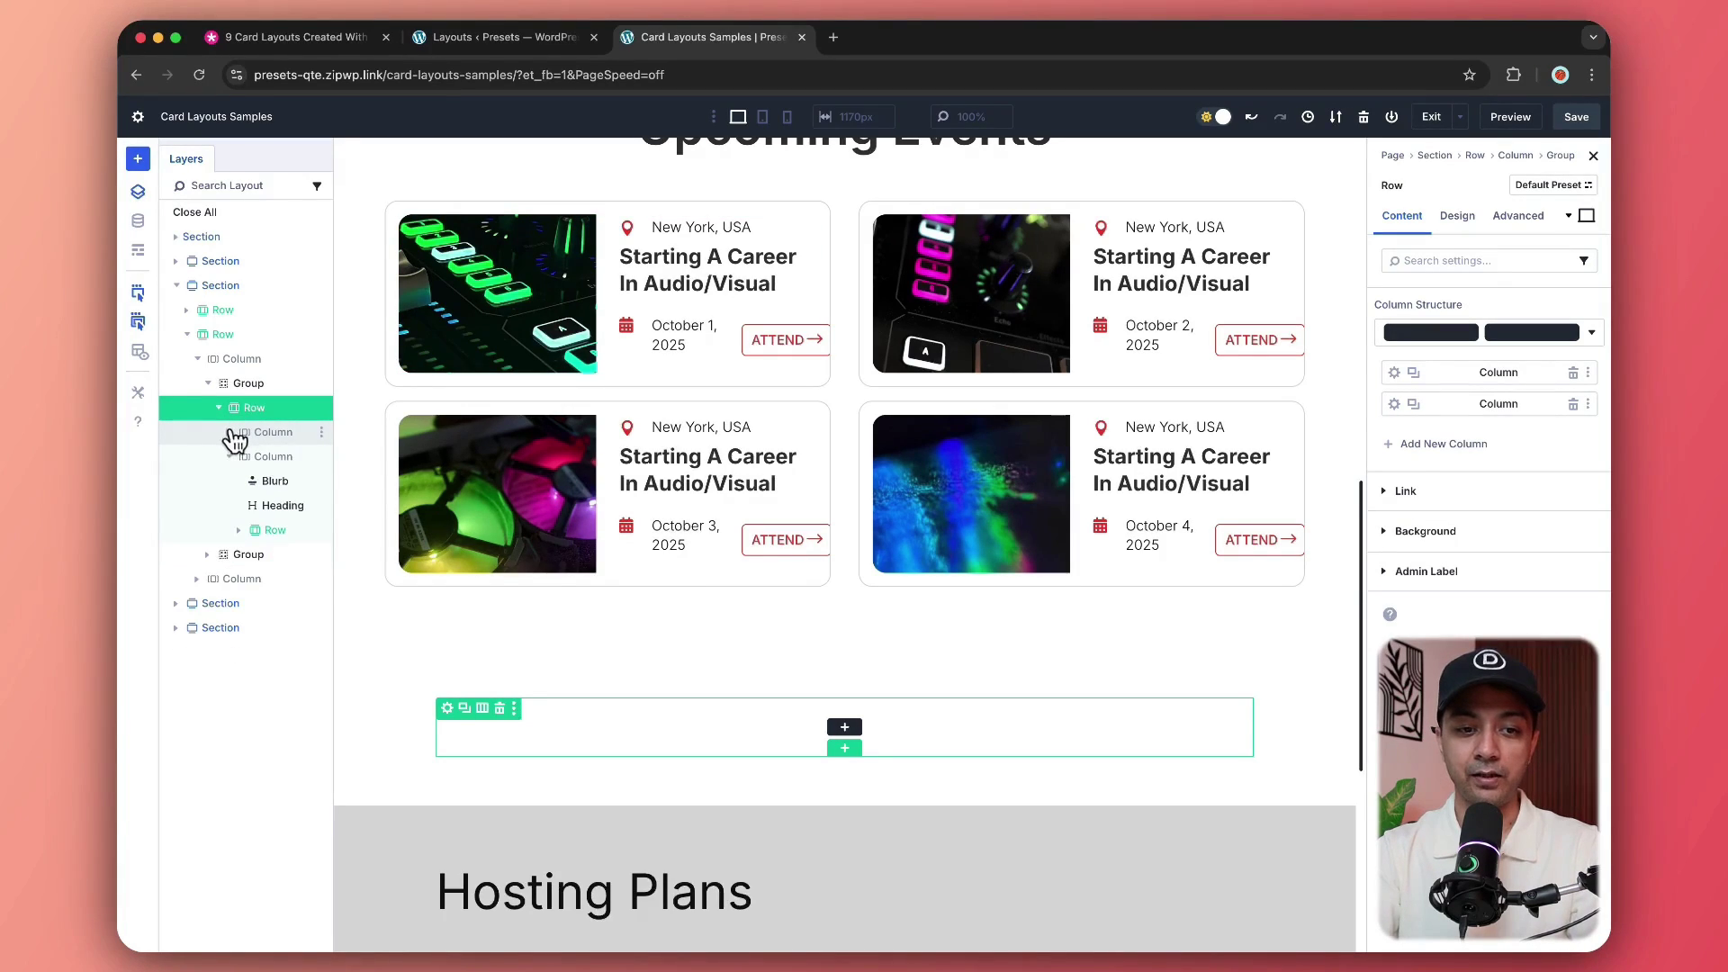
click(230, 457)
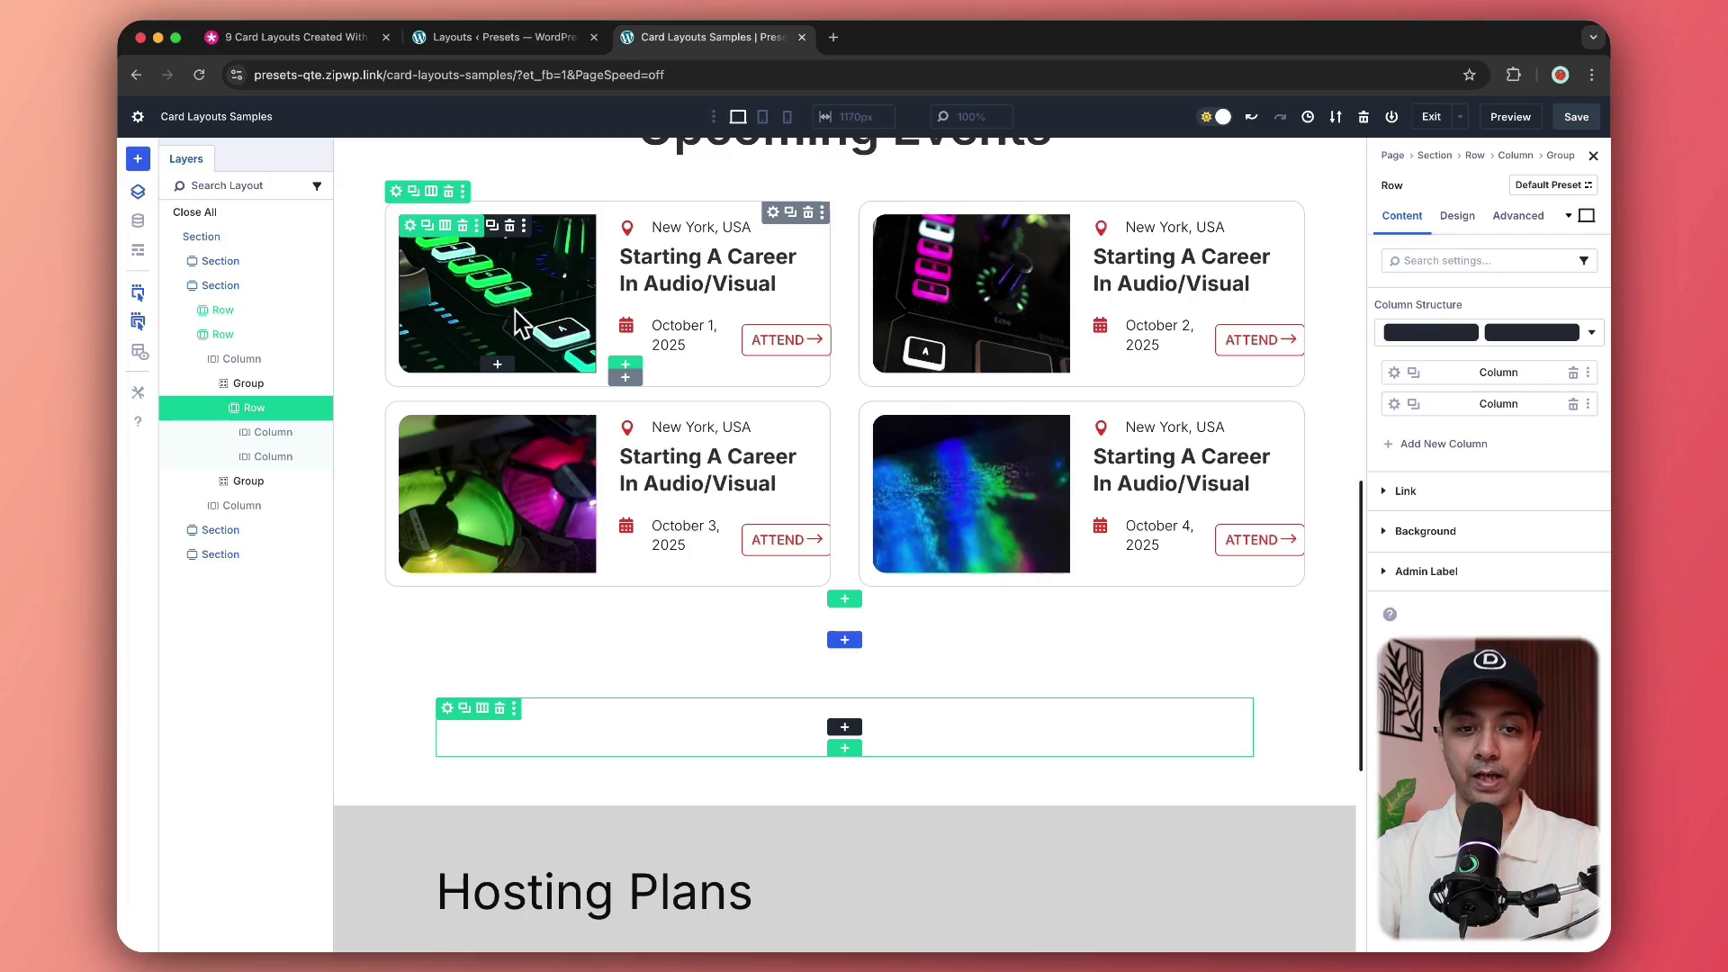
click(230, 457)
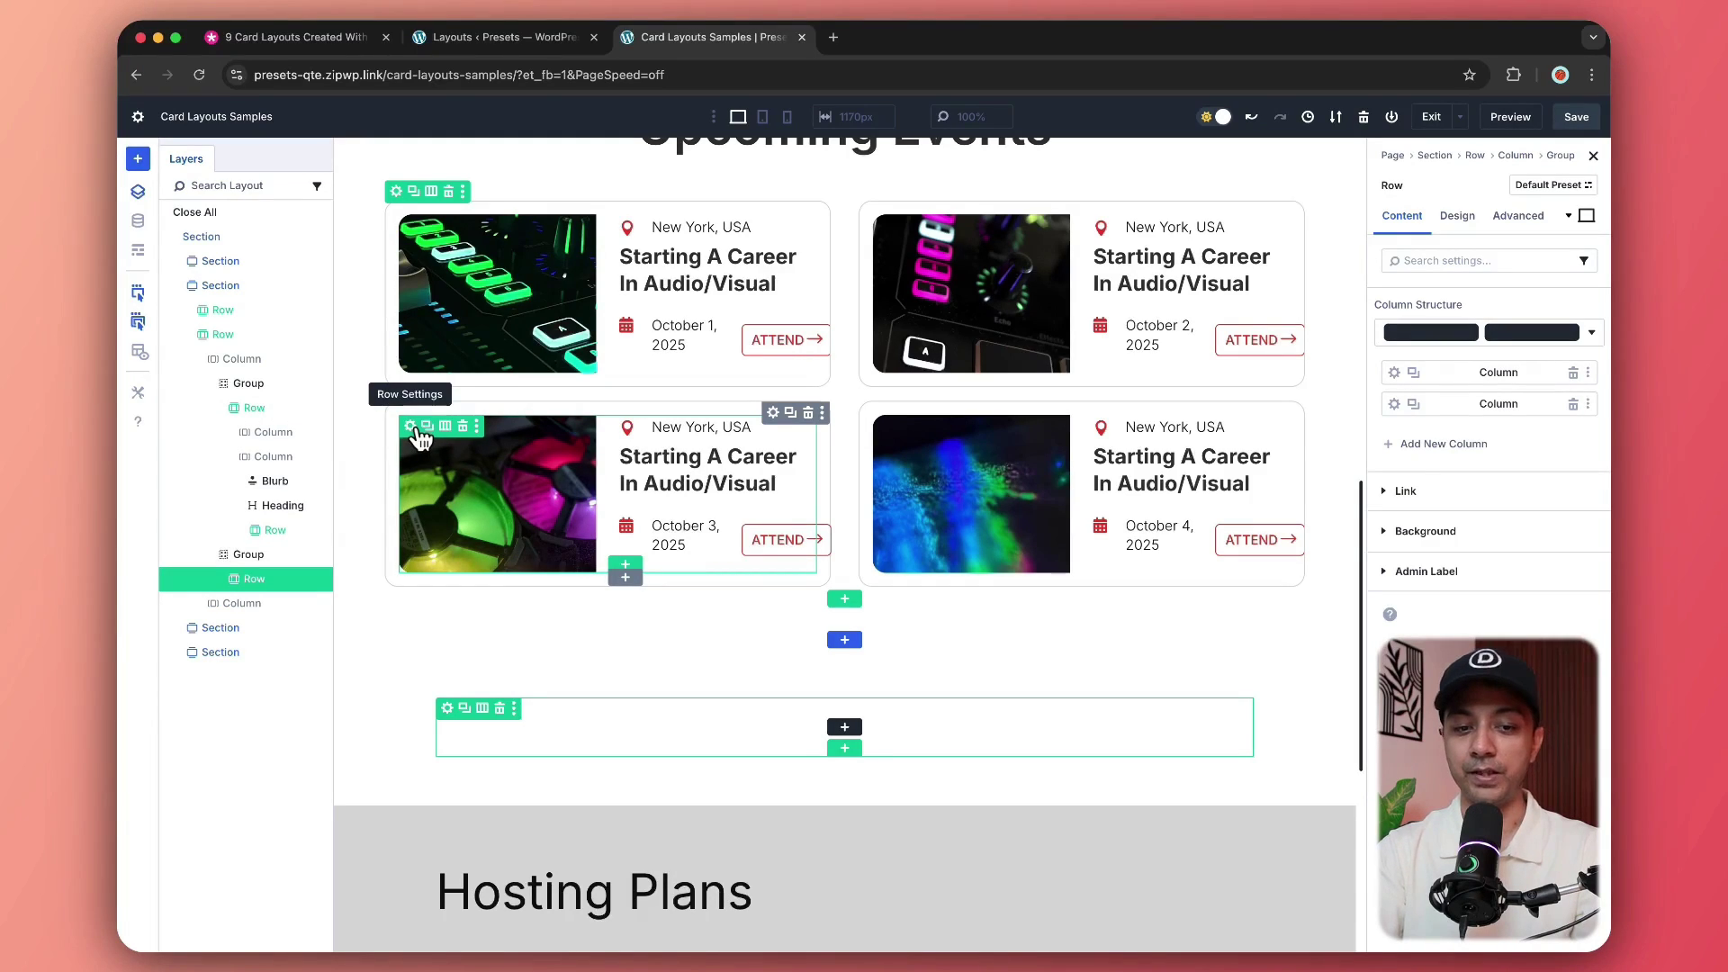
Select the Hosting Plans section in Layers and expand it down to the Starter card's contents
scroll(630, 738, down, 5)
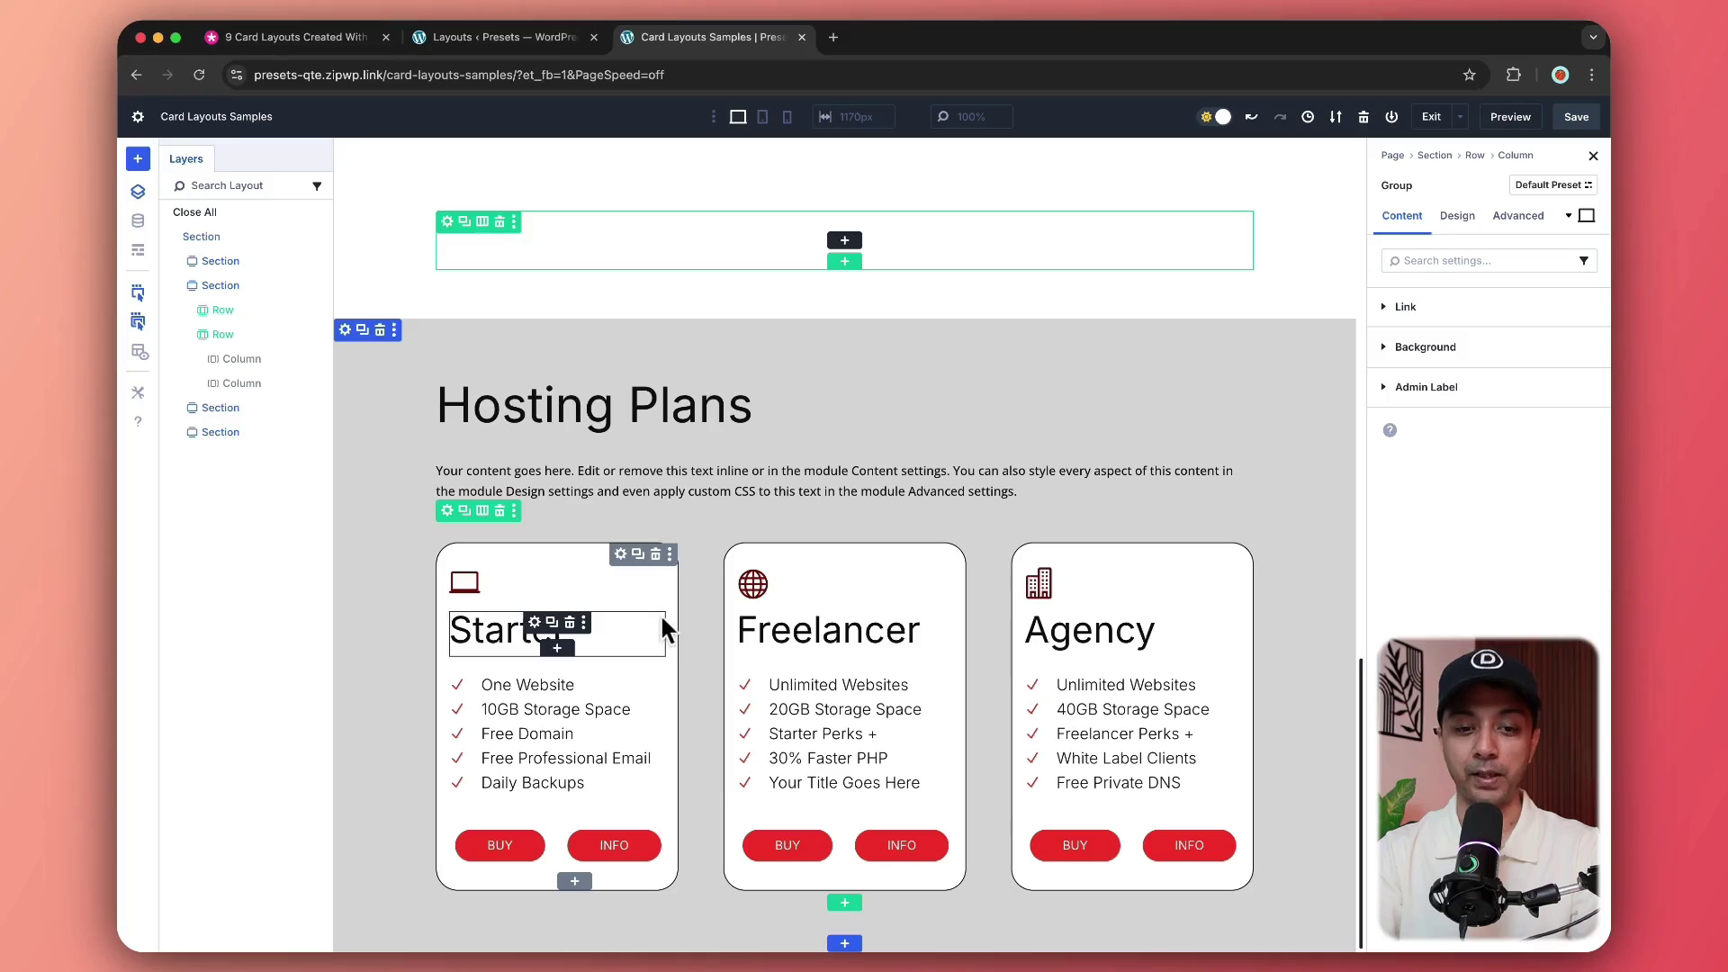
click(193, 434)
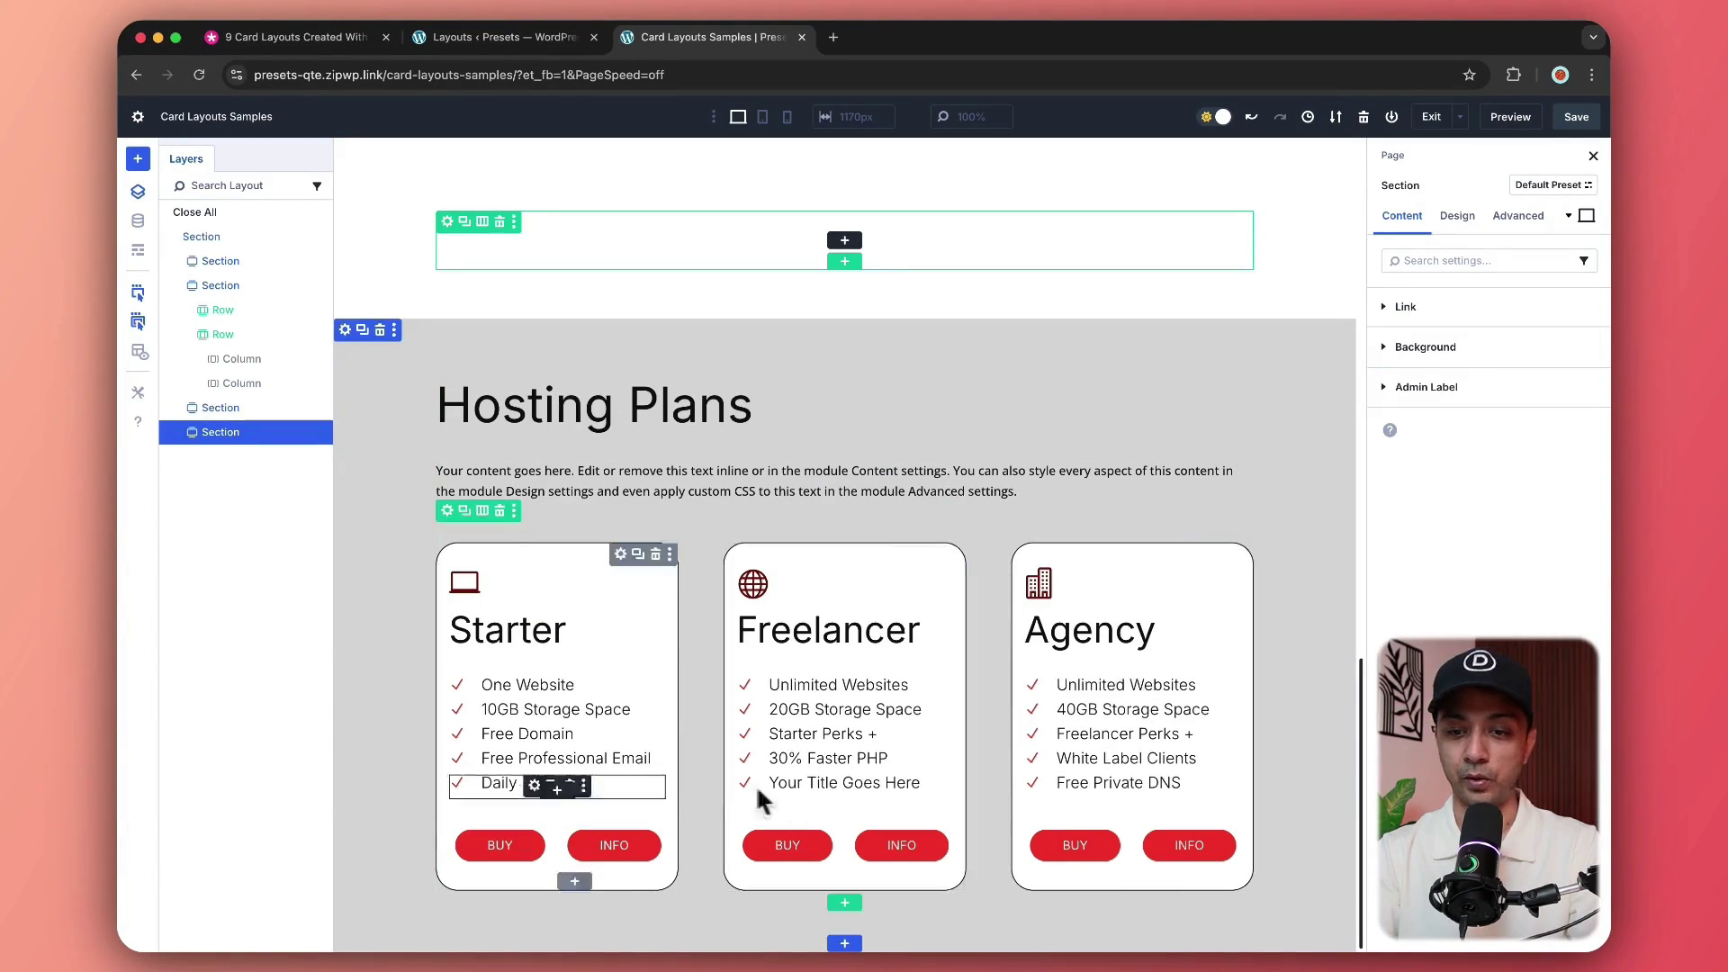
click(177, 433)
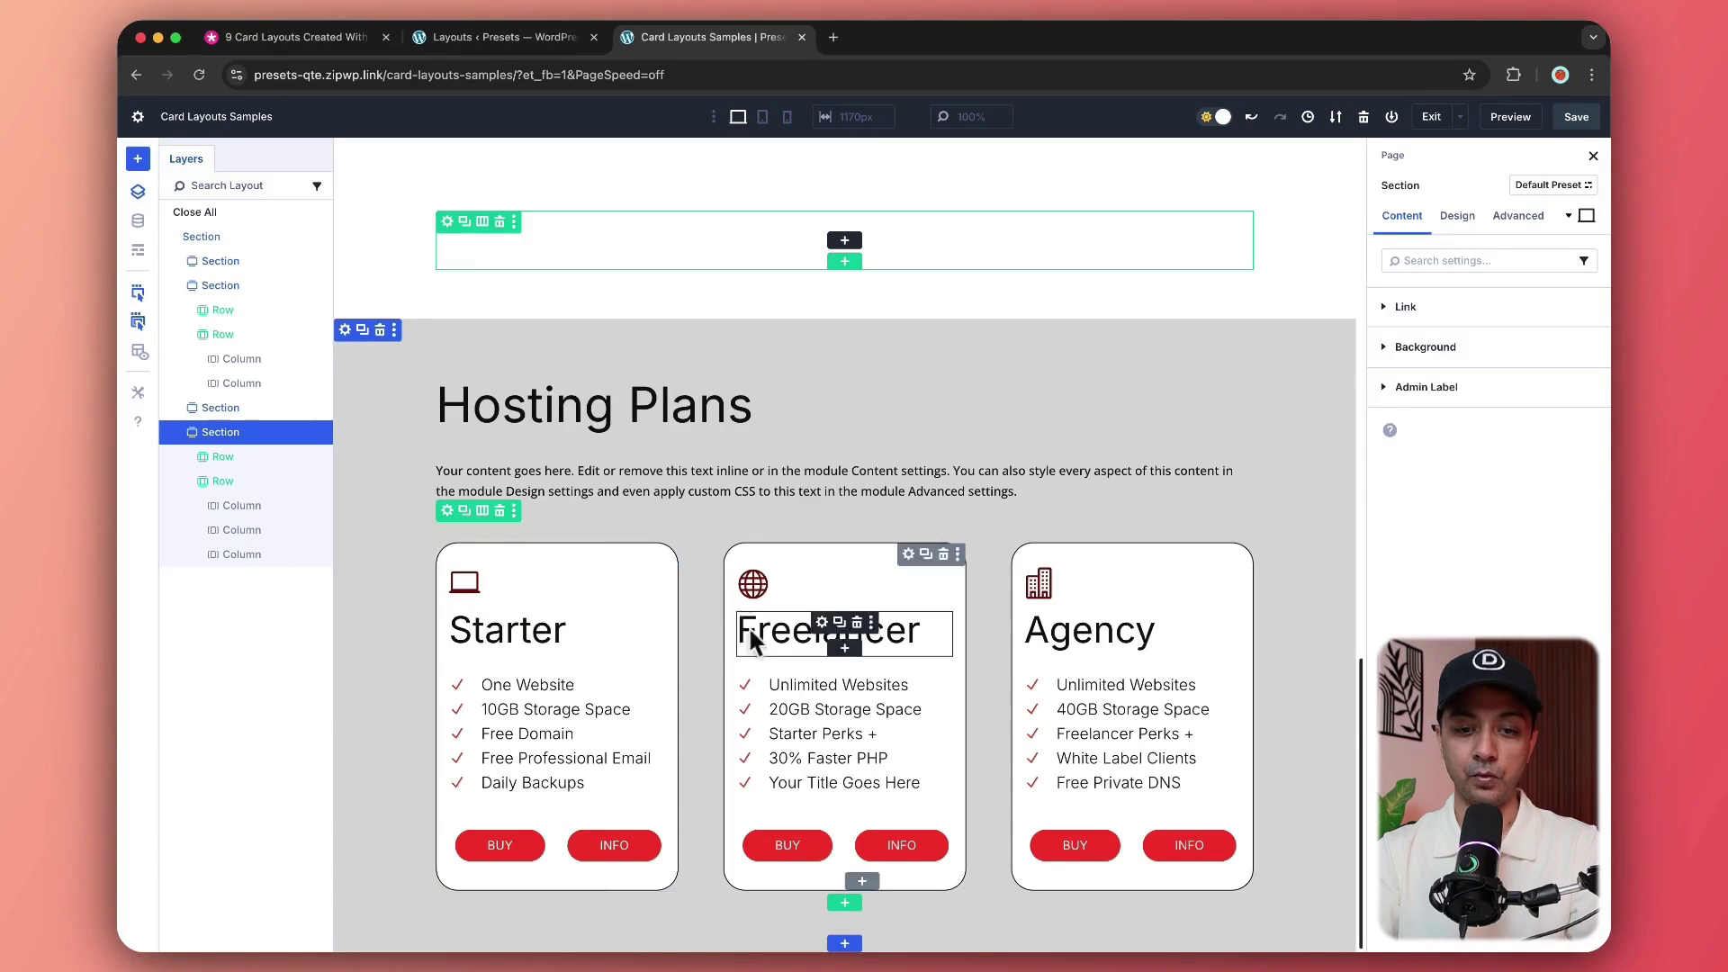
click(197, 506)
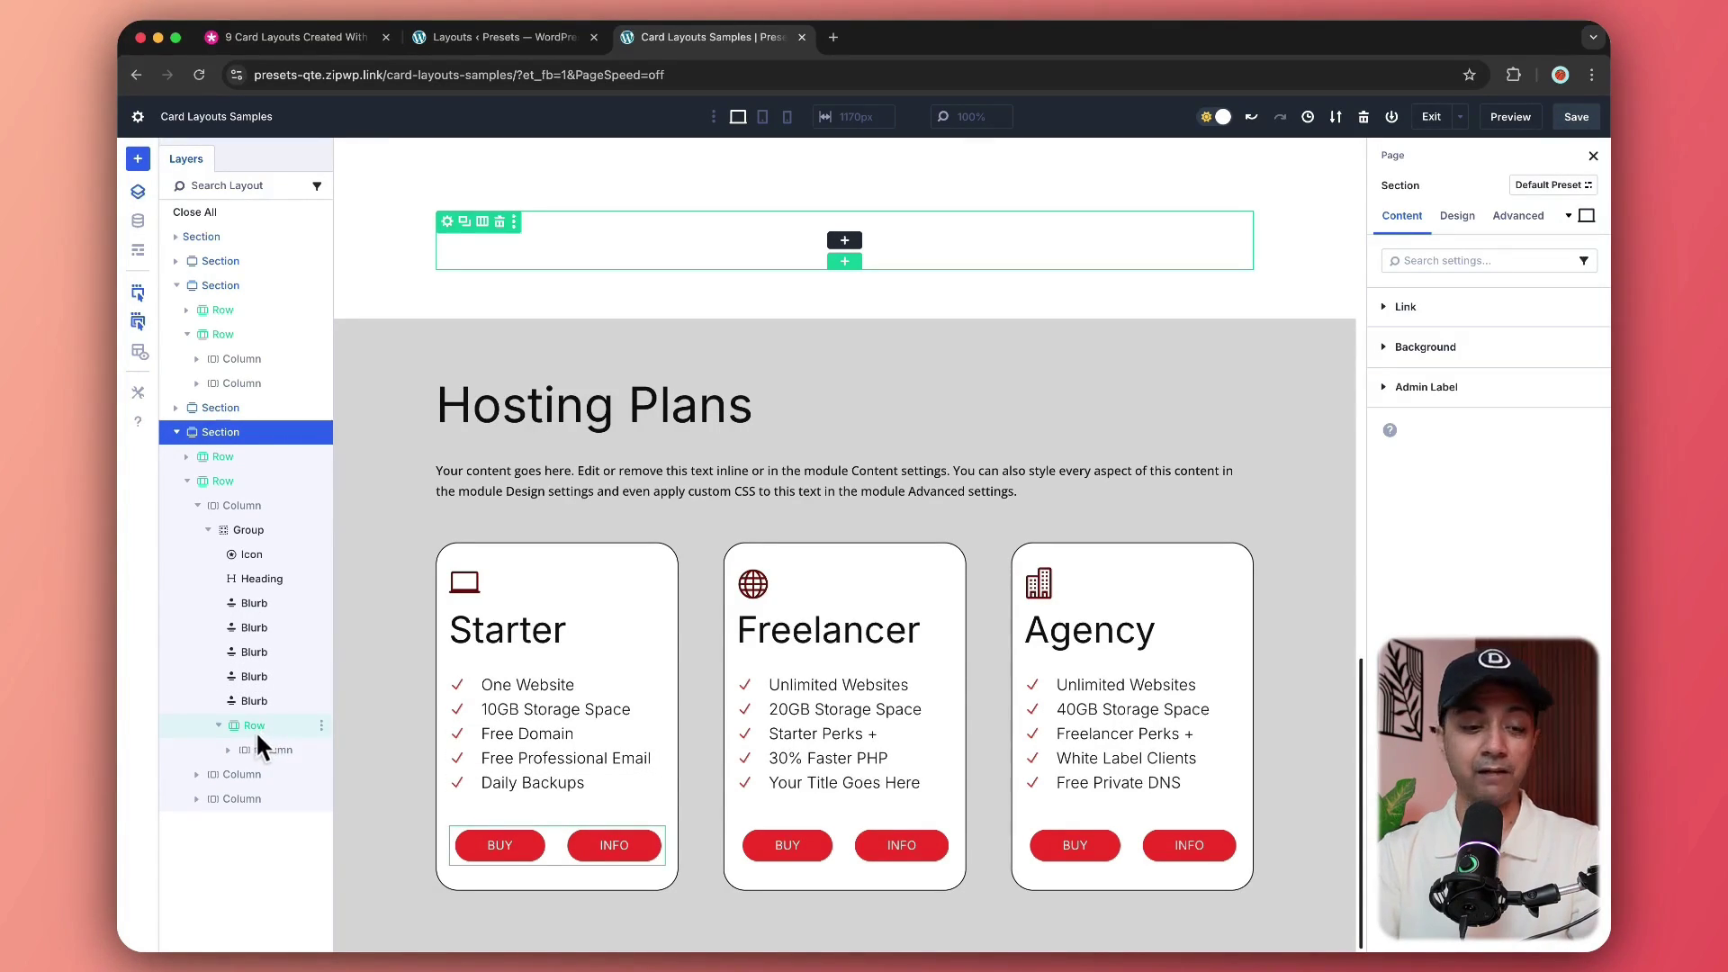
Expand the Starter card's nested button row to reveal its two columns, then collapse it
click(220, 727)
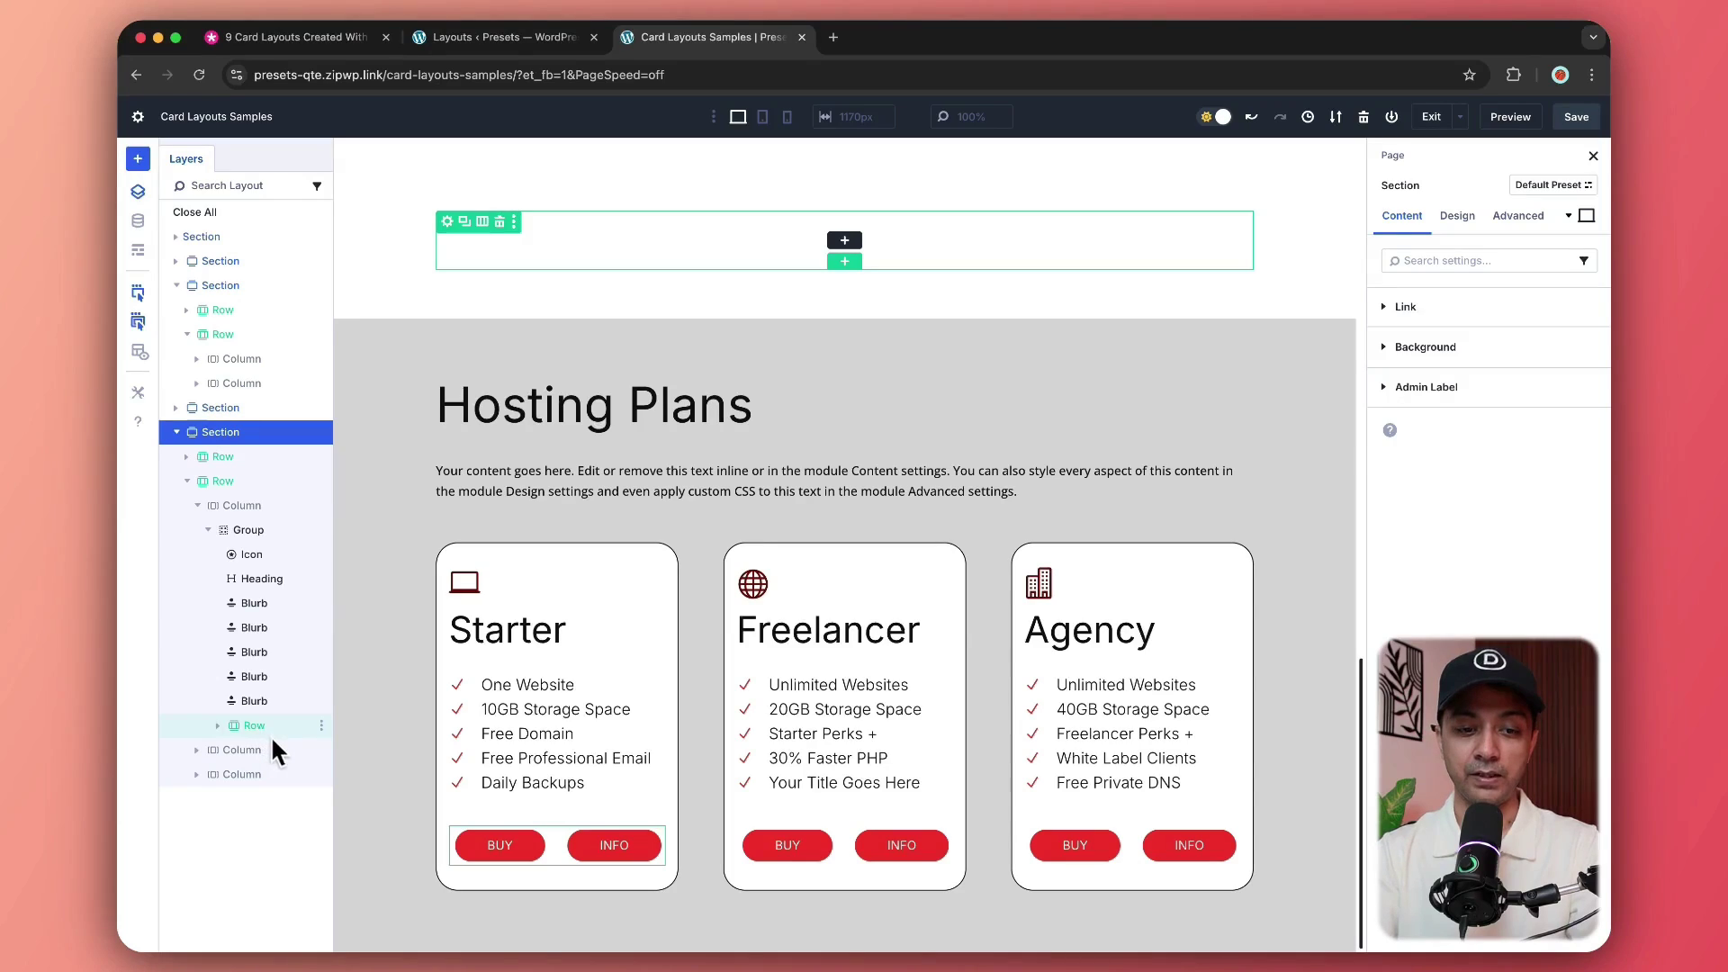
click(217, 726)
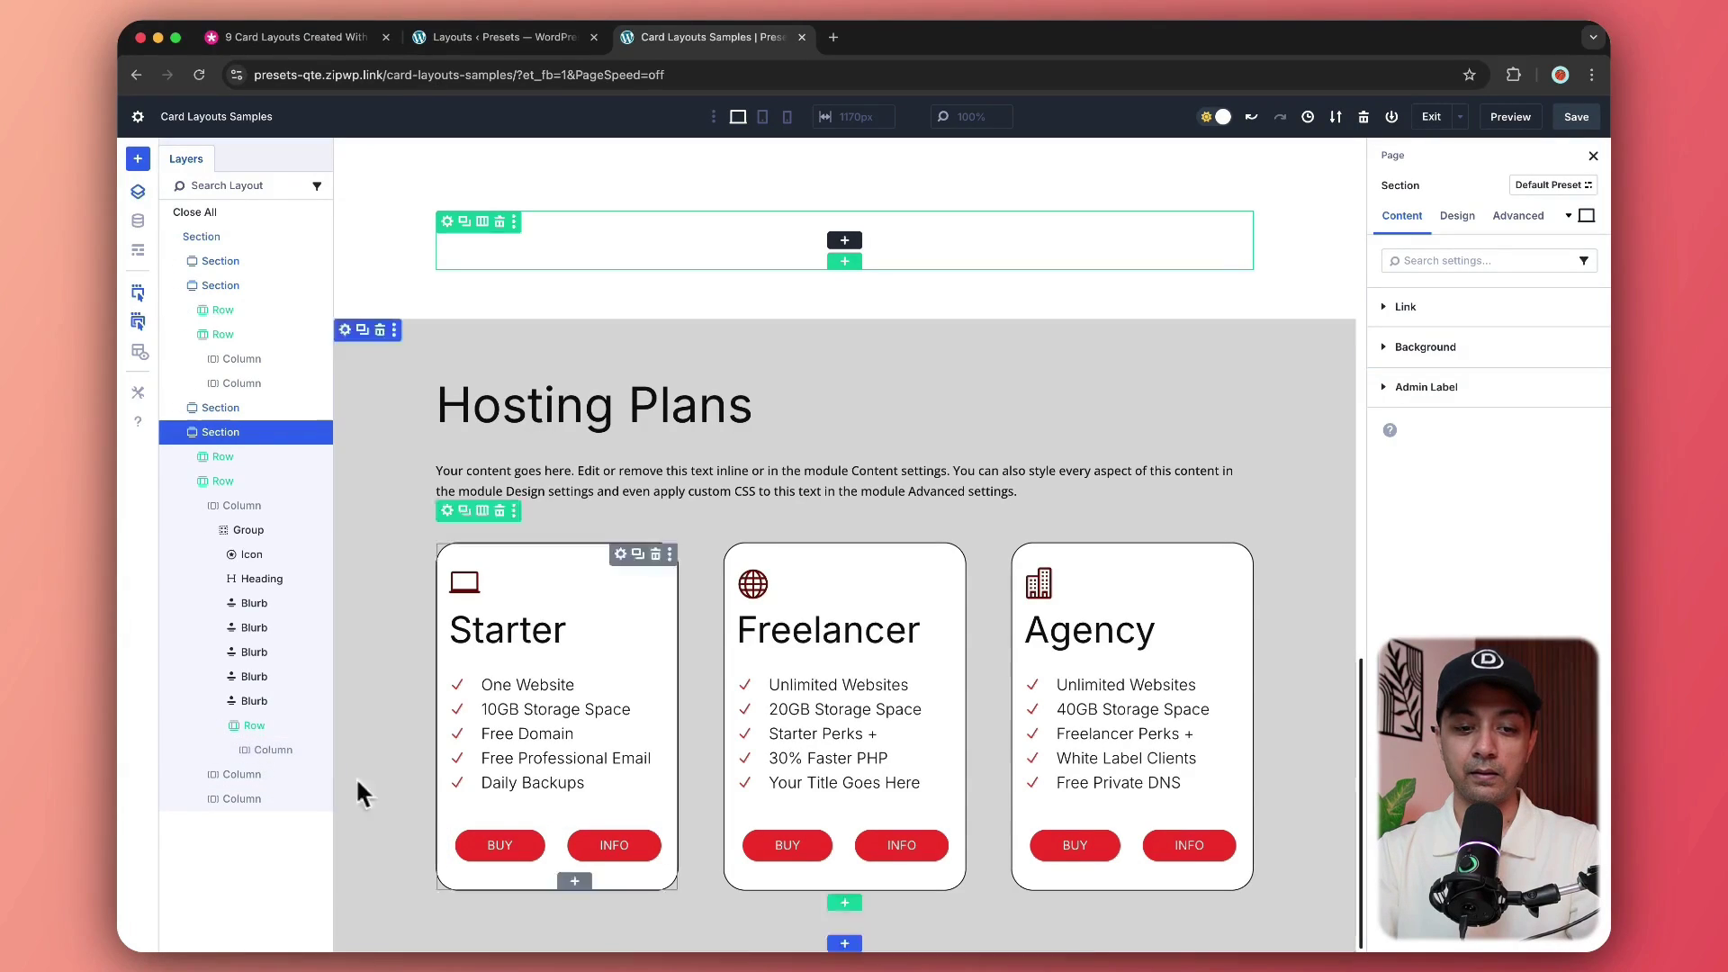
click(230, 751)
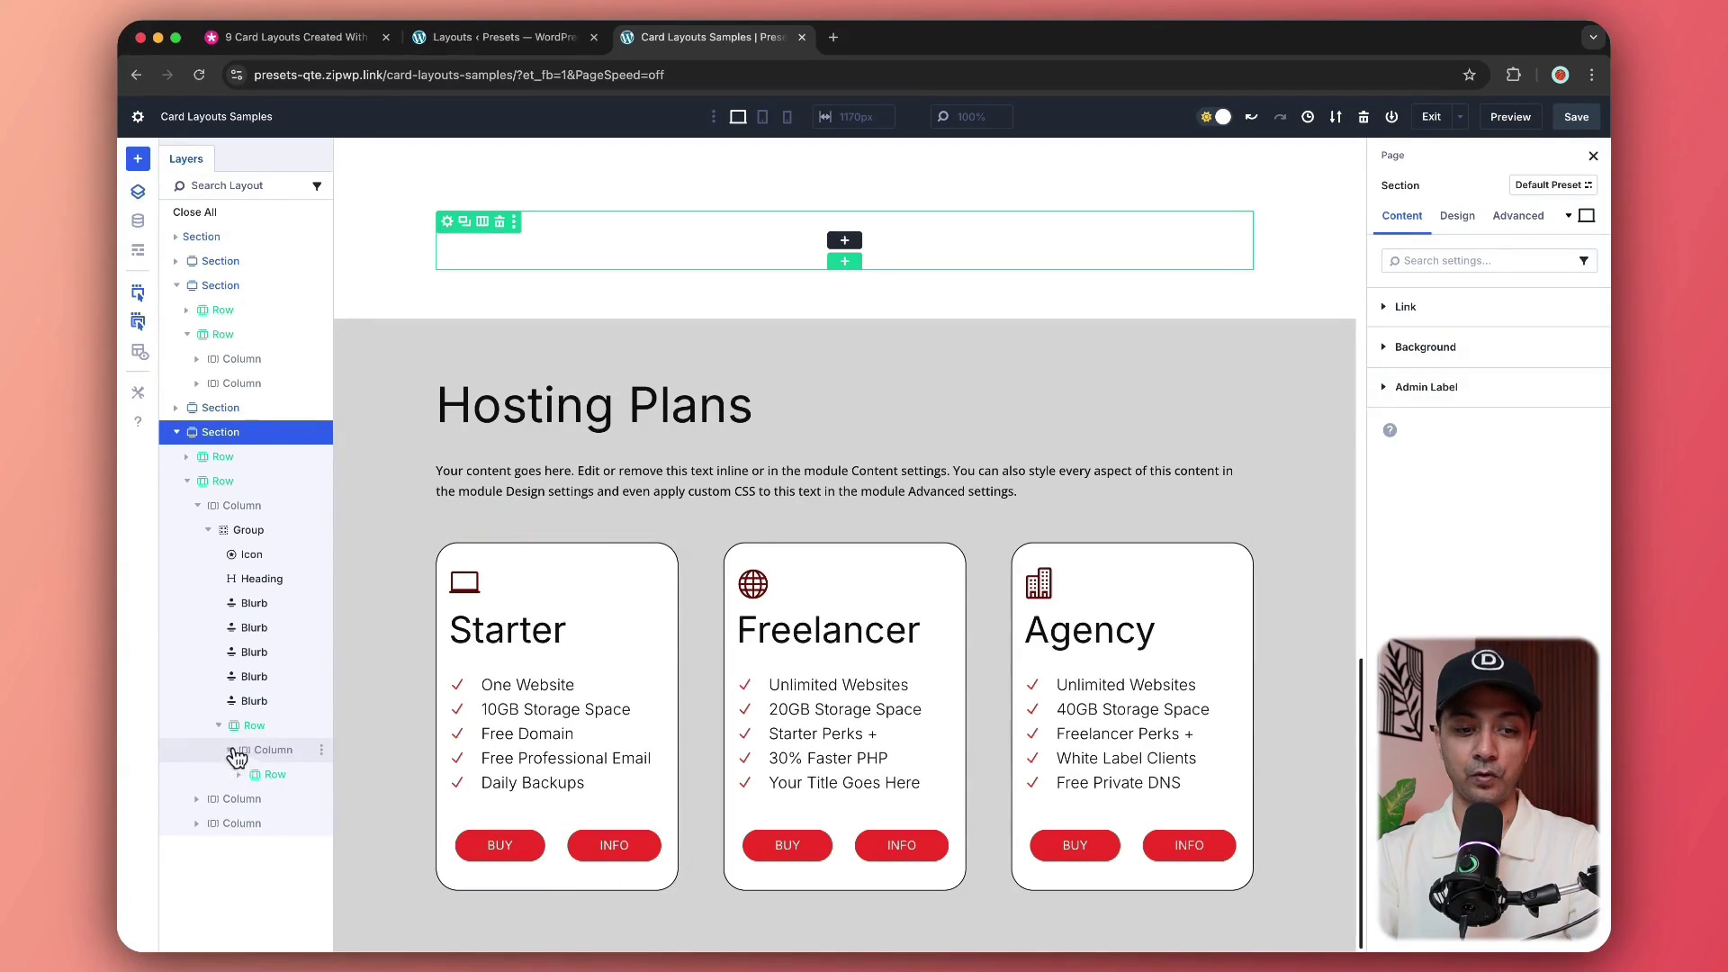
click(243, 775)
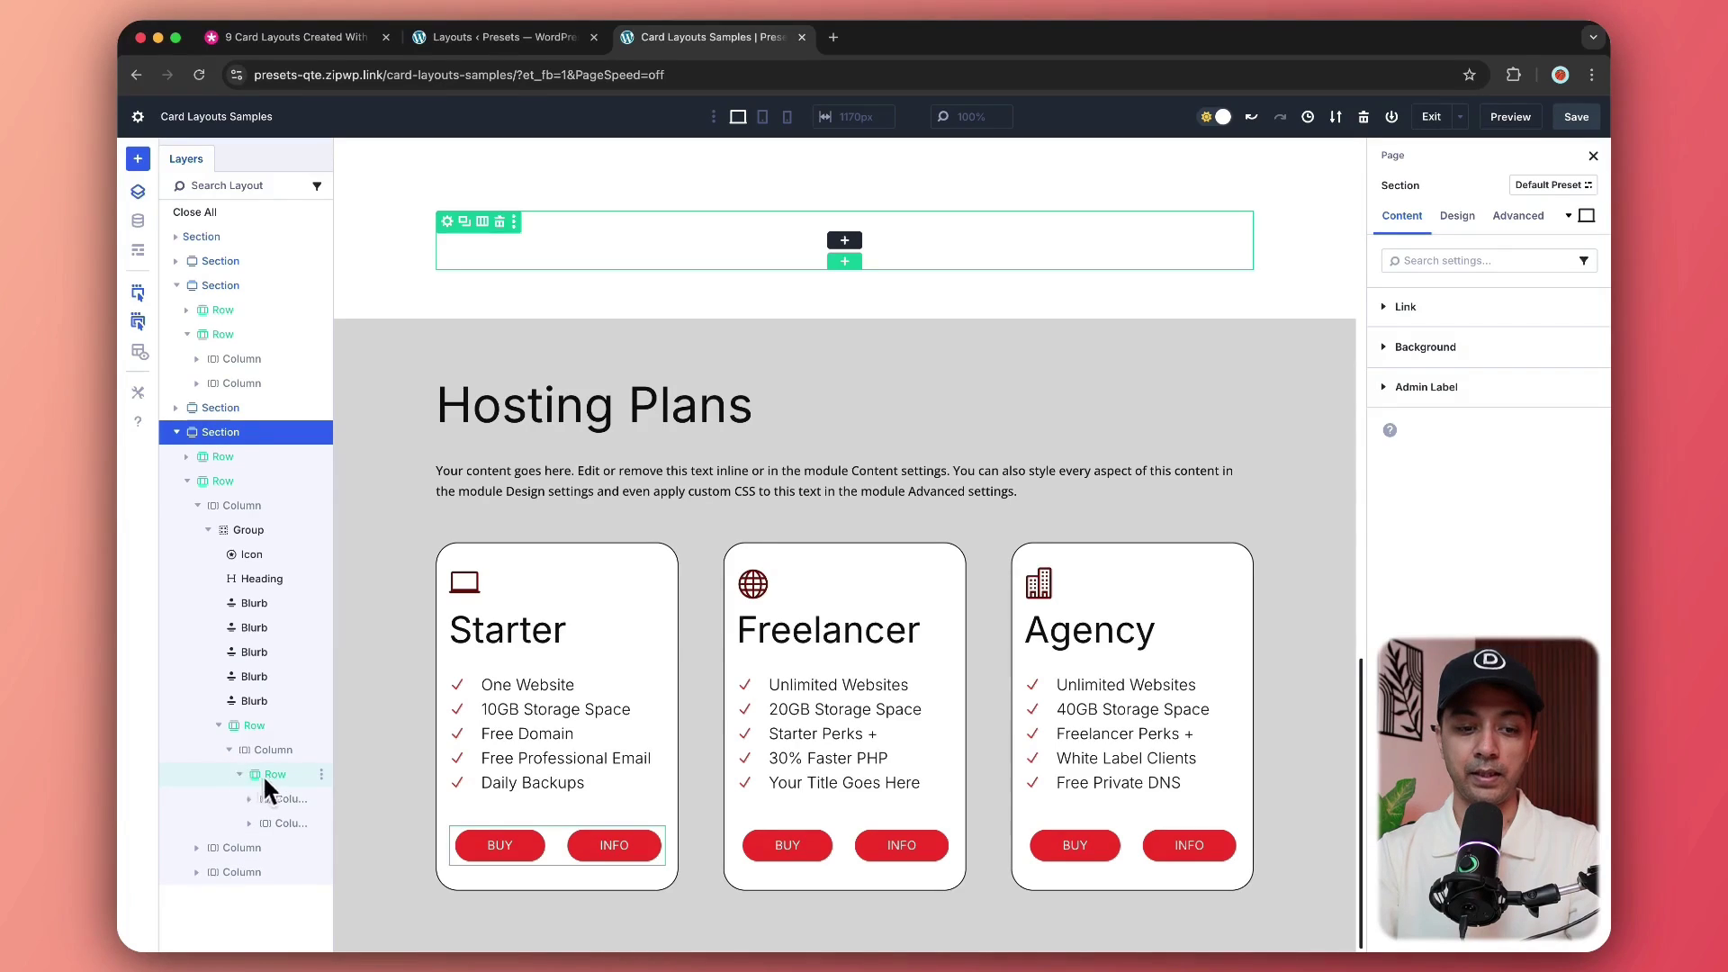
drag(265, 818, 257, 918)
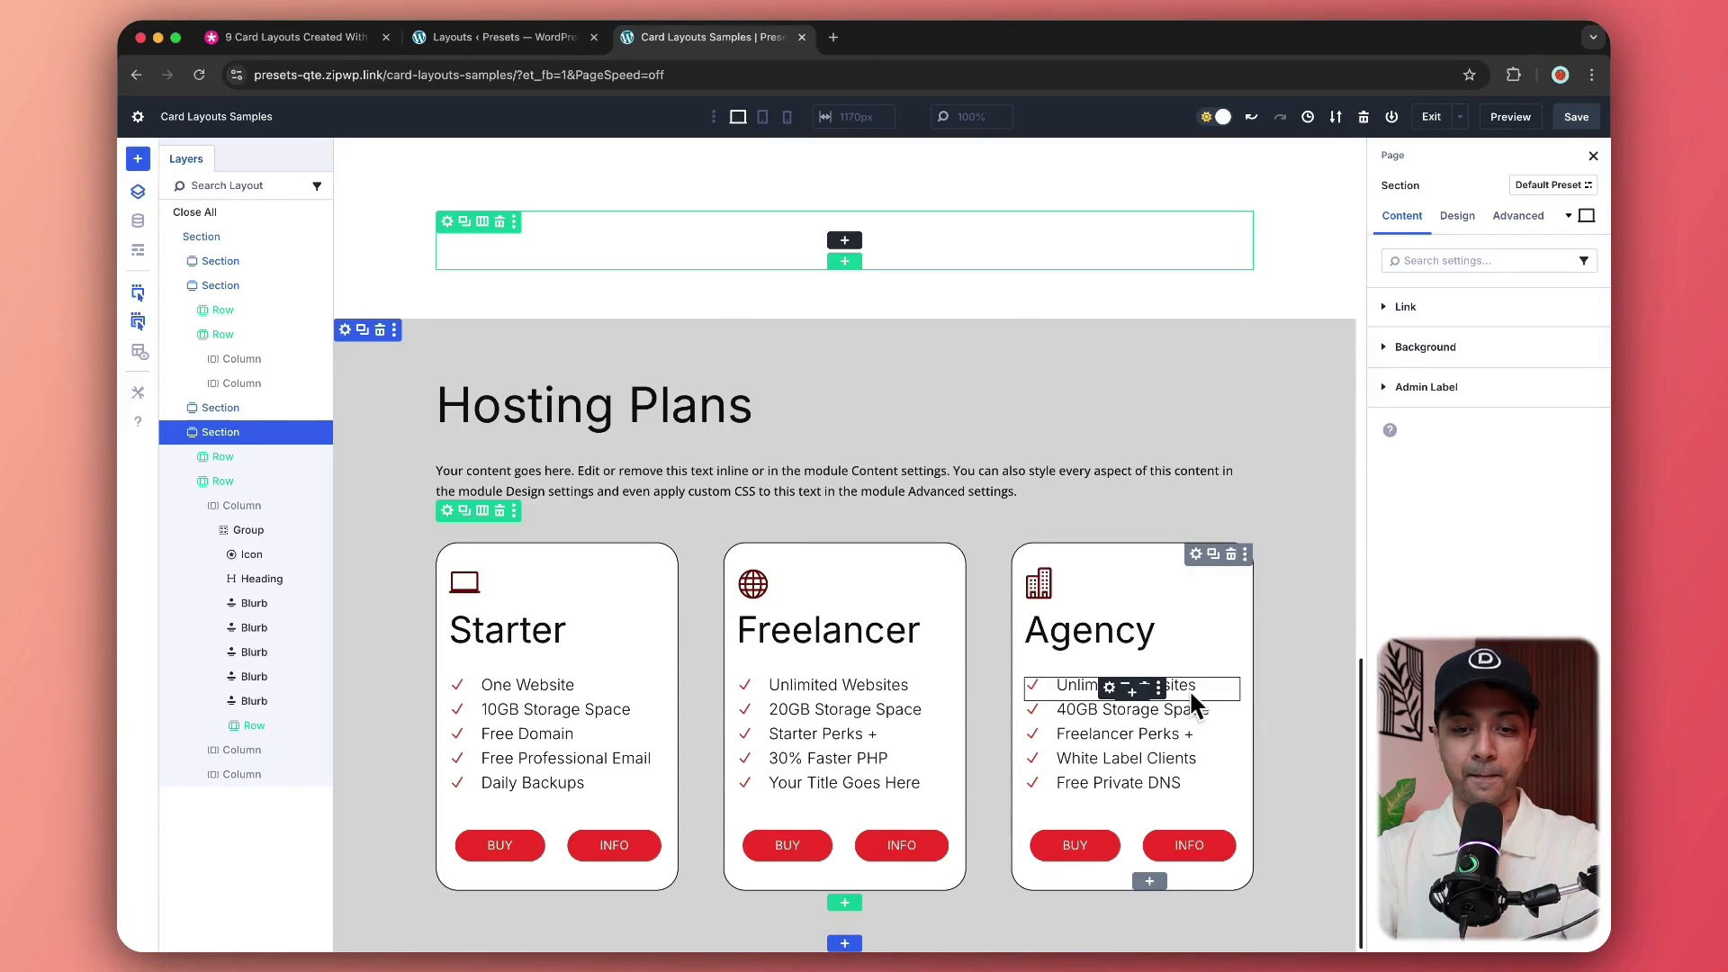
scroll(1190, 689, up, 7)
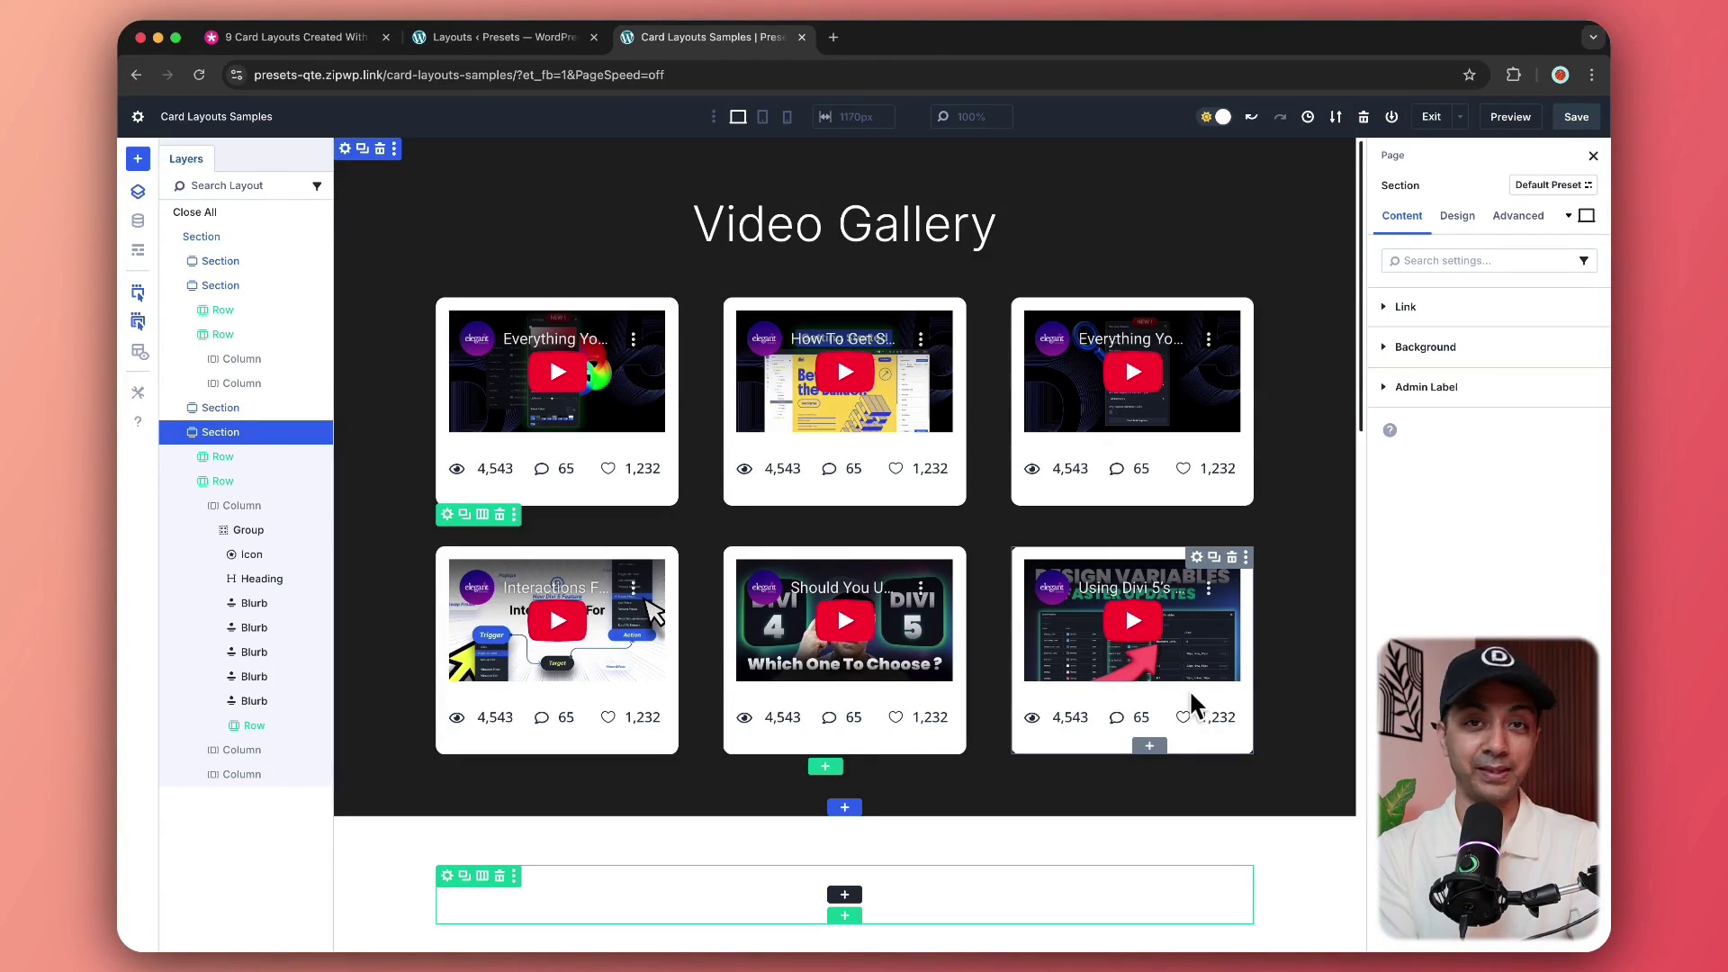